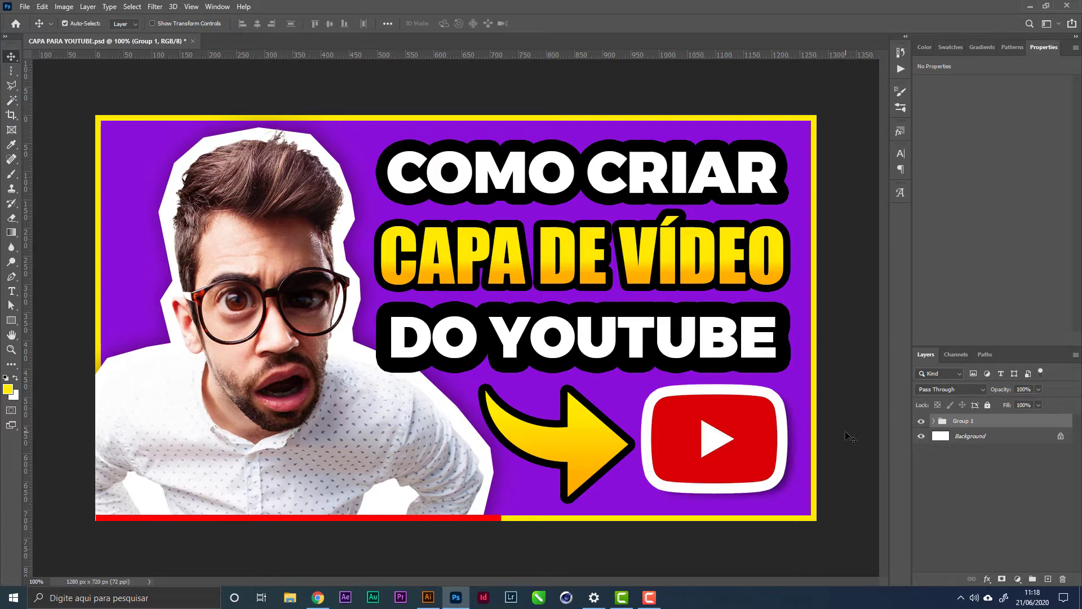
# Create a new document 1280 px wide and 720 px high at 72 pixels/inch
pyautogui.hotkey('ctrl', 'n')
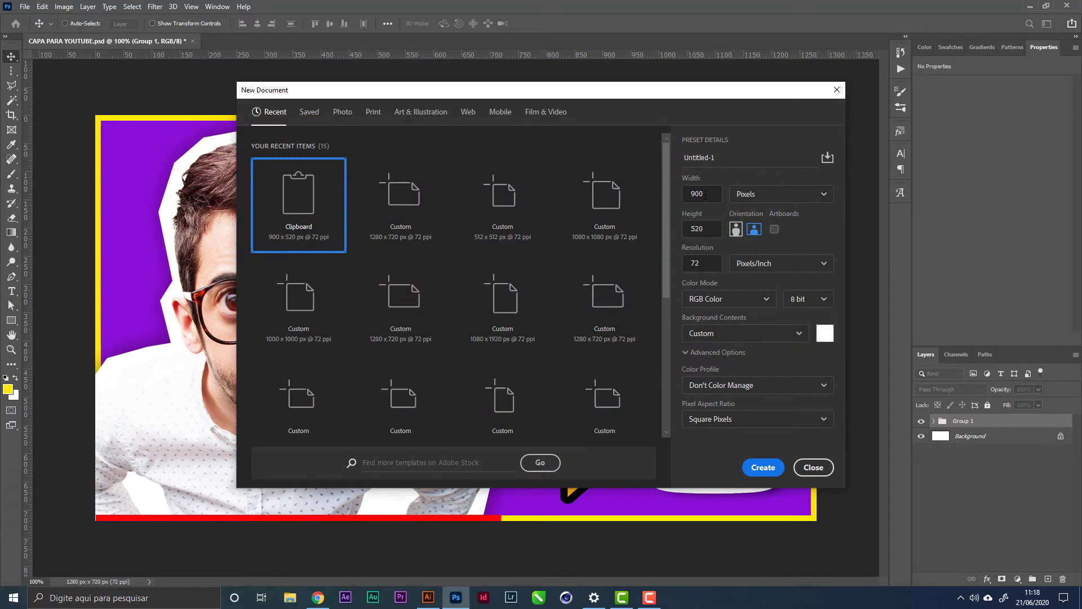
pyautogui.click(706, 195)
pyautogui.write('1280')
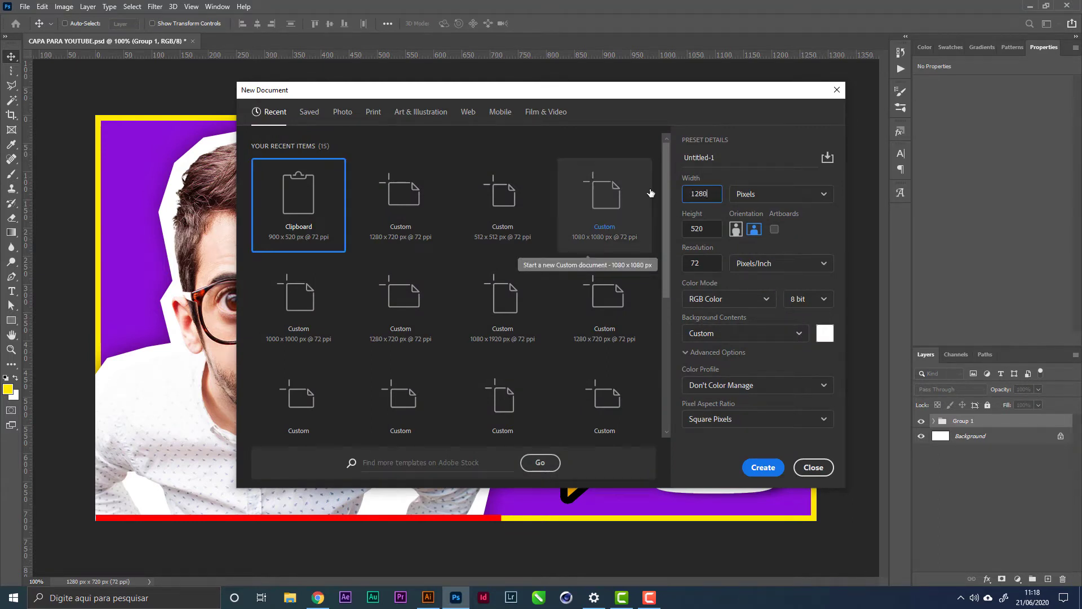
pyautogui.press('Tab')
pyautogui.write('720')
pyautogui.press('Tab')
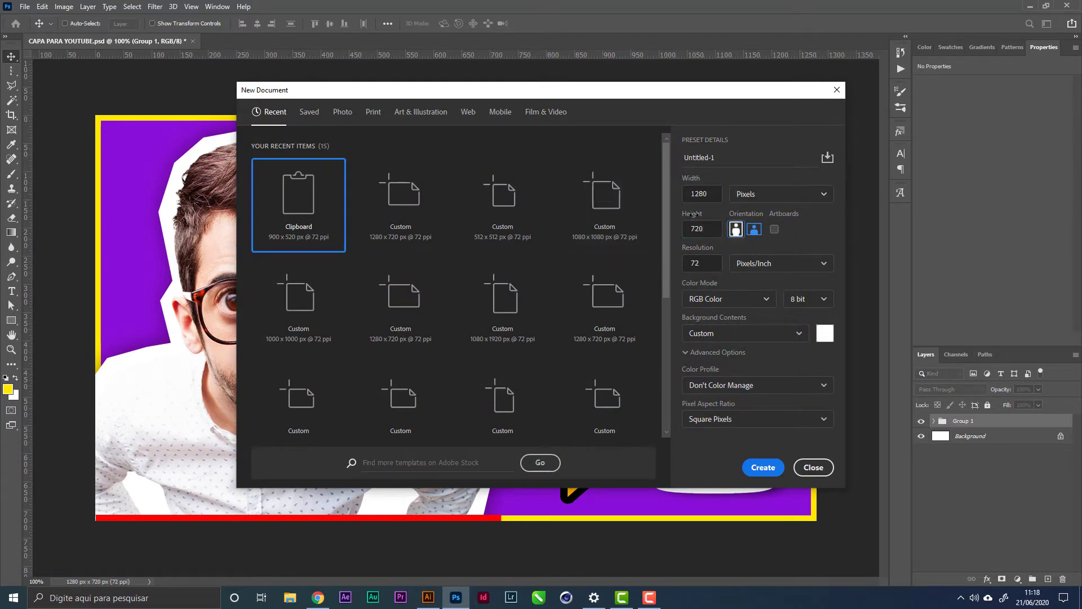
pyautogui.click(764, 468)
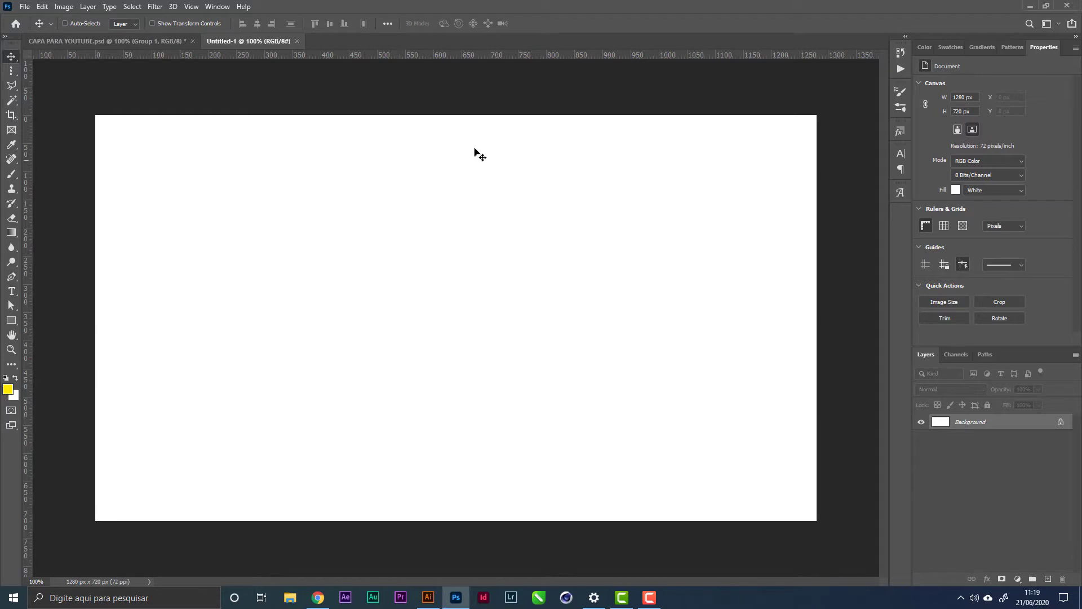
# Add a Solid Color fill layer in purple, hex 9403d8, above the background
pyautogui.click(1018, 580)
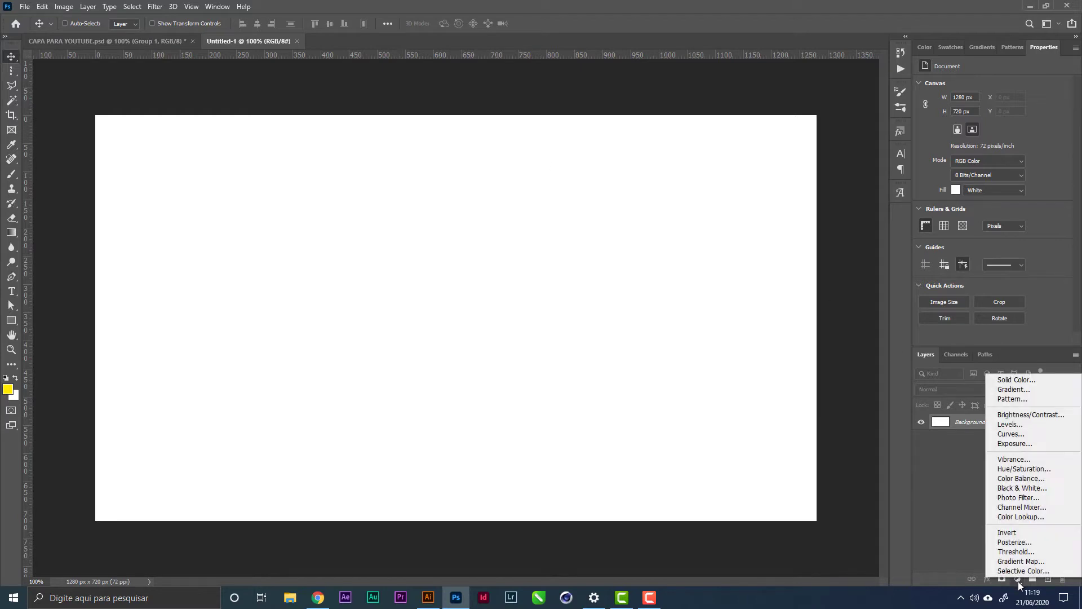
pyautogui.click(1032, 381)
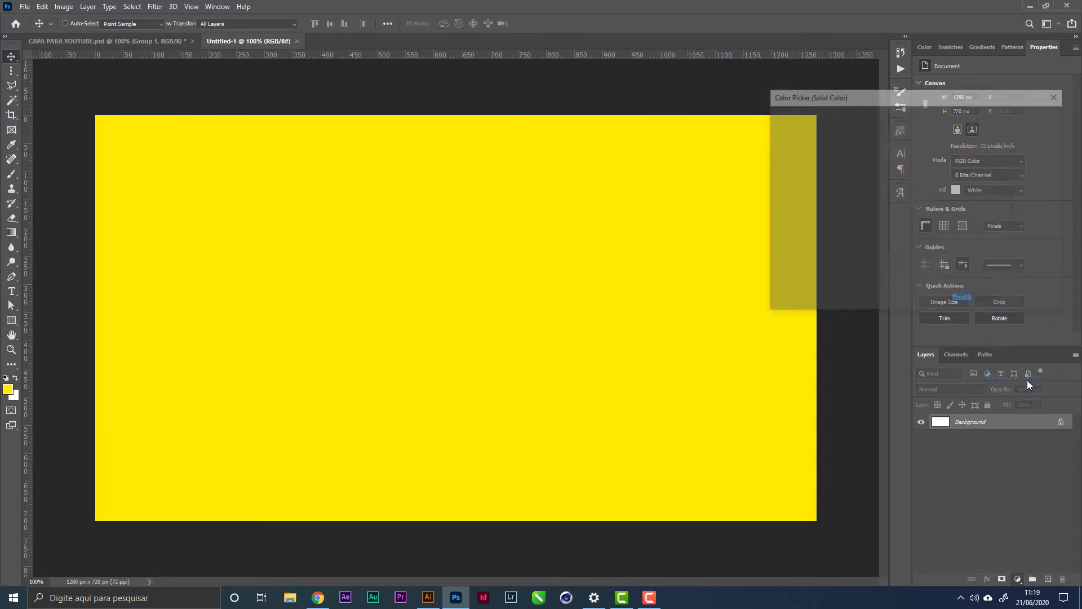
pyautogui.moveTo(928, 146)
pyautogui.mouseDown()
pyautogui.moveTo(896, 134)
pyautogui.moveTo(898, 152)
pyautogui.moveTo(915, 143)
pyautogui.mouseUp()
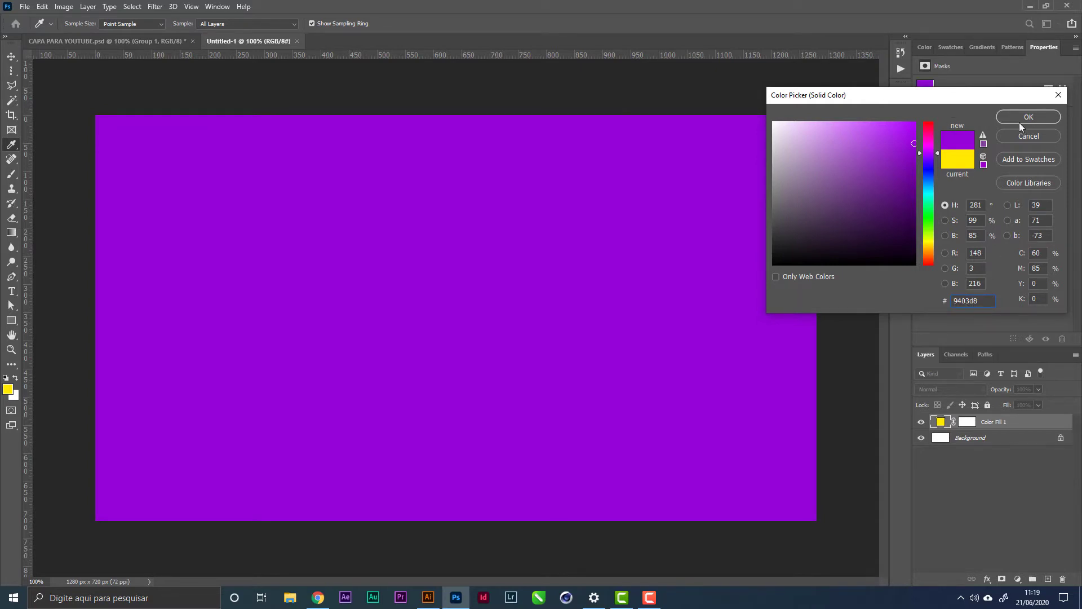
pyautogui.click(1036, 117)
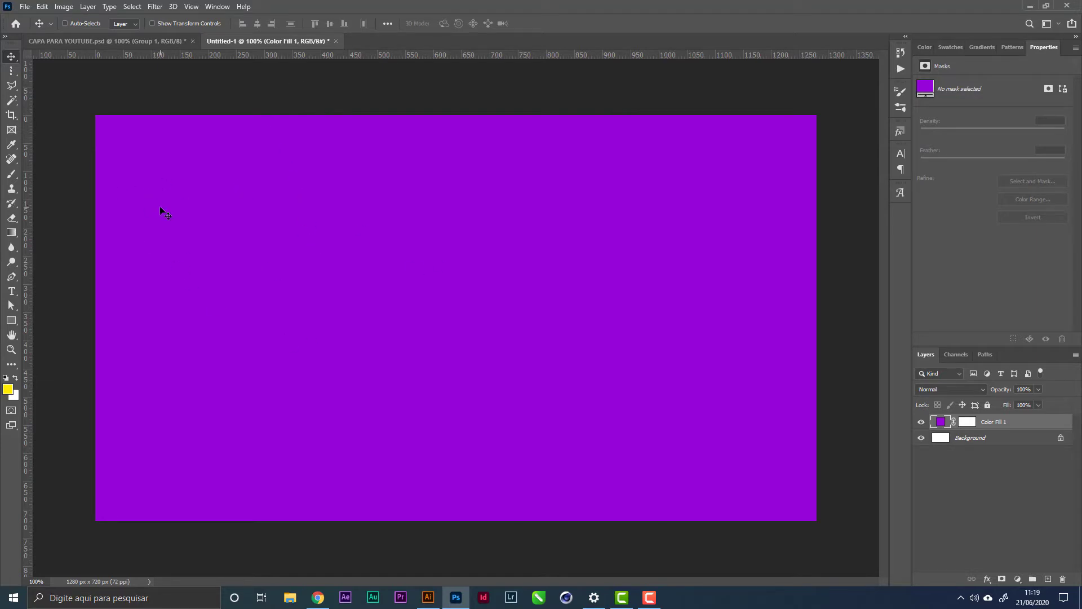
# Place the image OBCB6D0 as an embedded object at its fitted size on the purple canvas
pyautogui.click(25, 6)
pyautogui.click(96, 236)
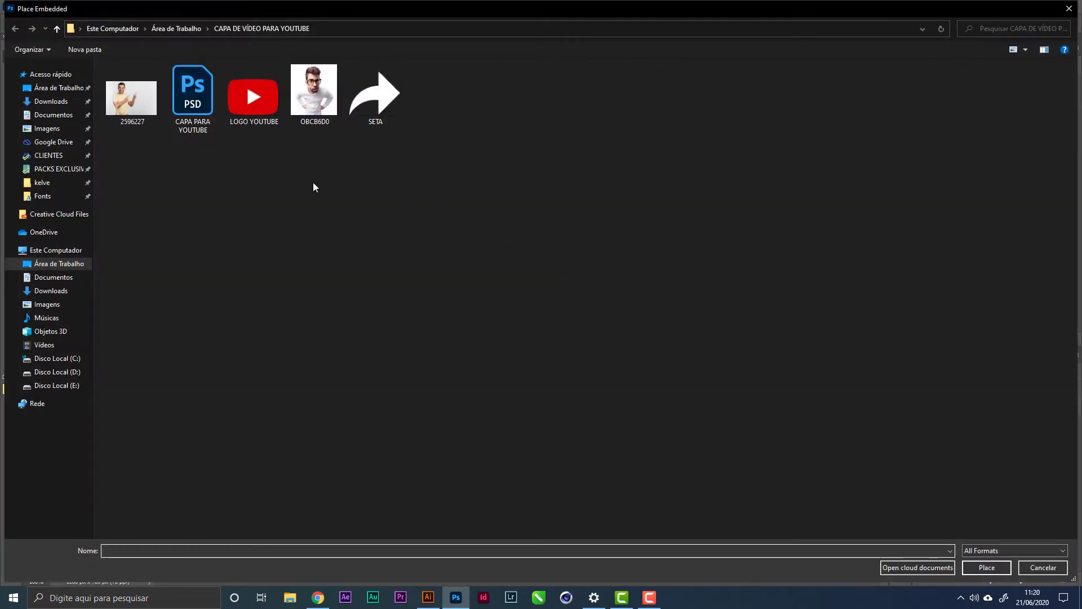
pyautogui.click(311, 100)
pyautogui.doubleClick(311, 100)
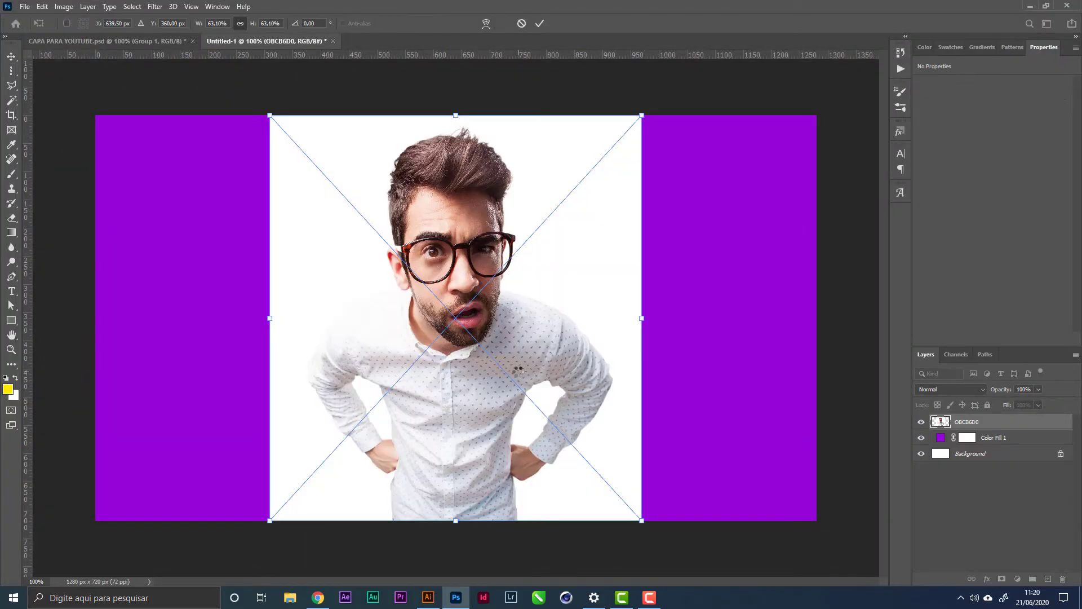
pyautogui.press('Return')
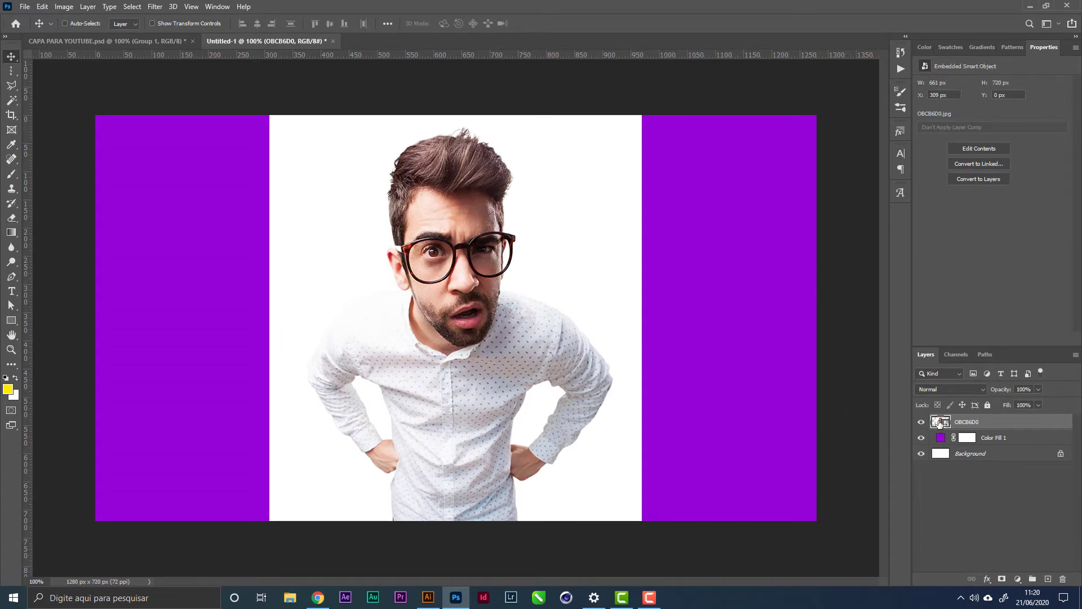
# Open the contents of the placed OBCB6D0 photo and select the man with Select Subject
pyautogui.doubleClick(940, 424)
pyautogui.press('z')
pyautogui.click(495, 299)
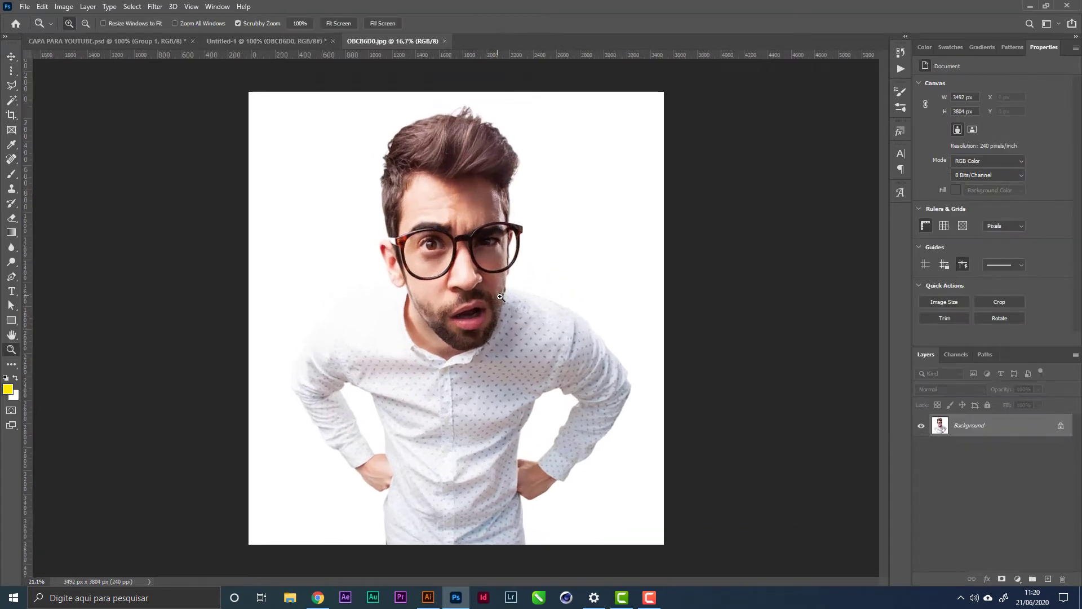
pyautogui.press('w')
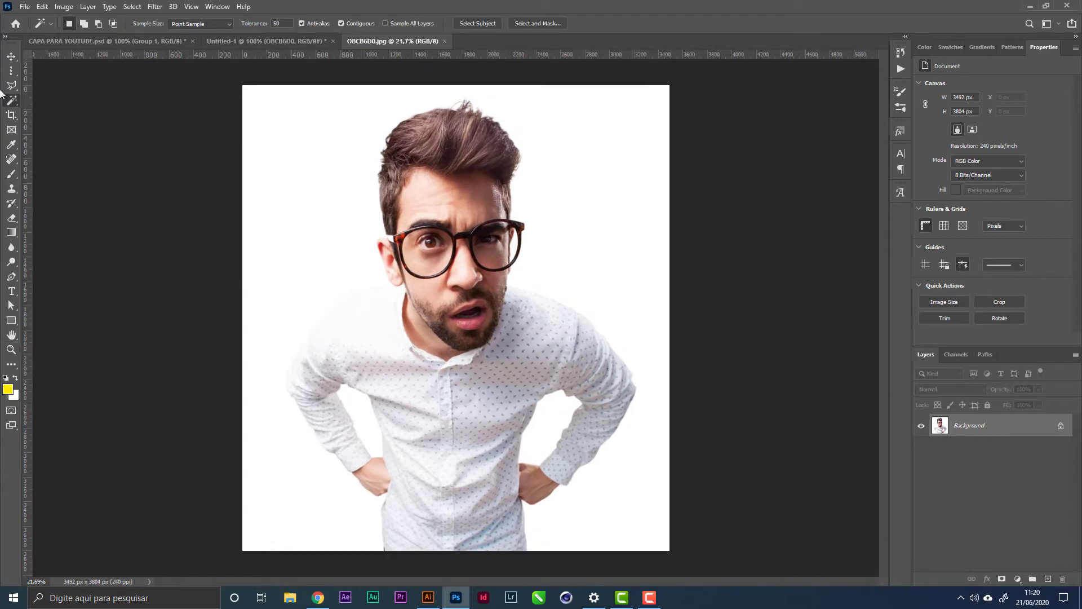
pyautogui.rightClick(12, 103)
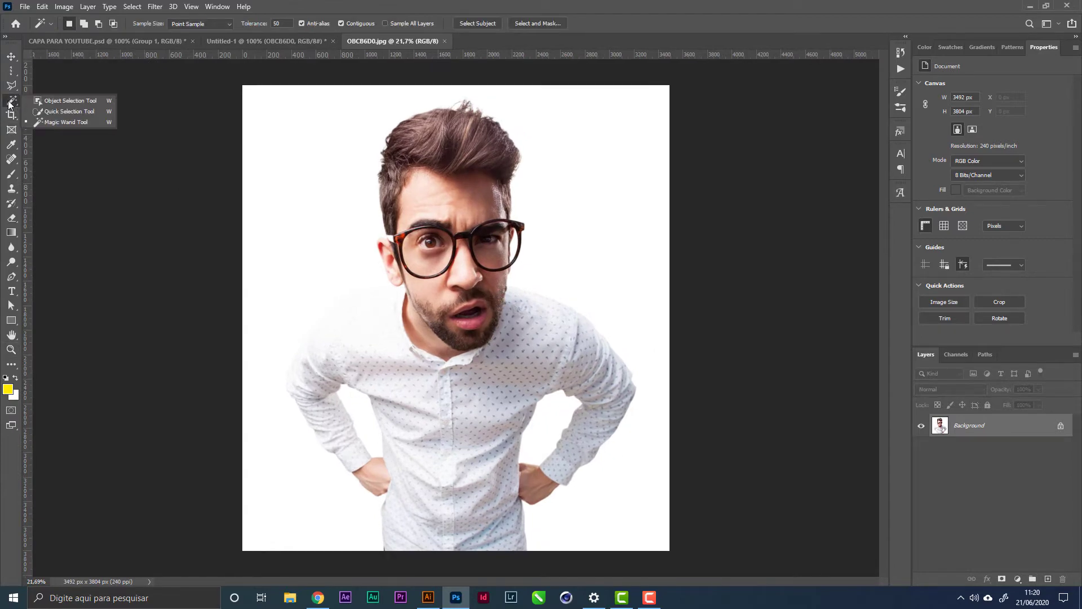
pyautogui.click(69, 122)
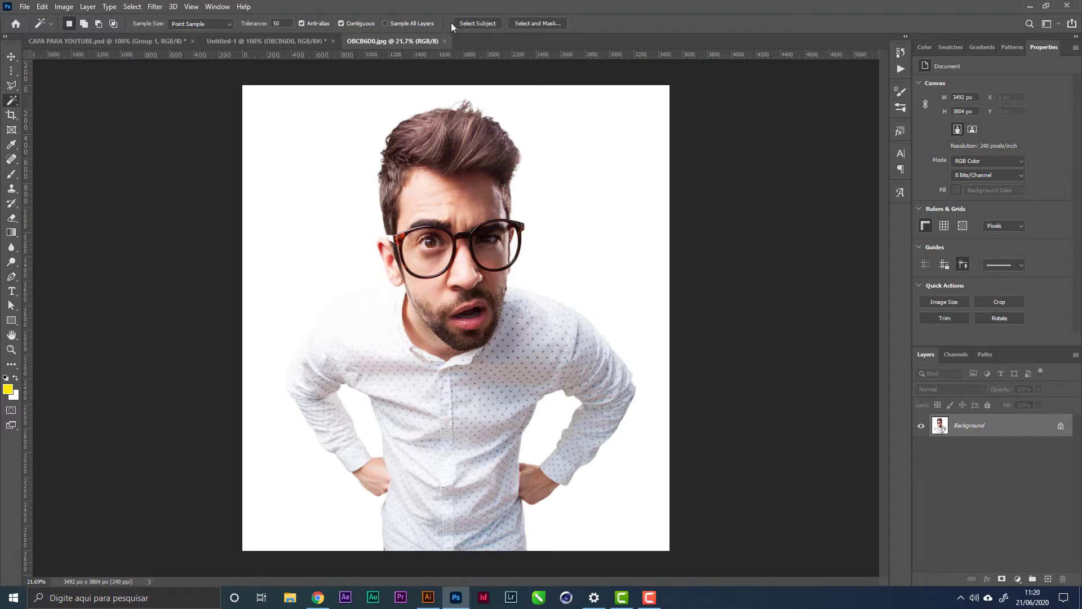
pyautogui.click(481, 25)
# Display the man's selection as a Quick Mask and activate the Brush tool for retouching it
pyautogui.press('z')
pyautogui.moveTo(449, 215); pyautogui.dragTo(496, 215)
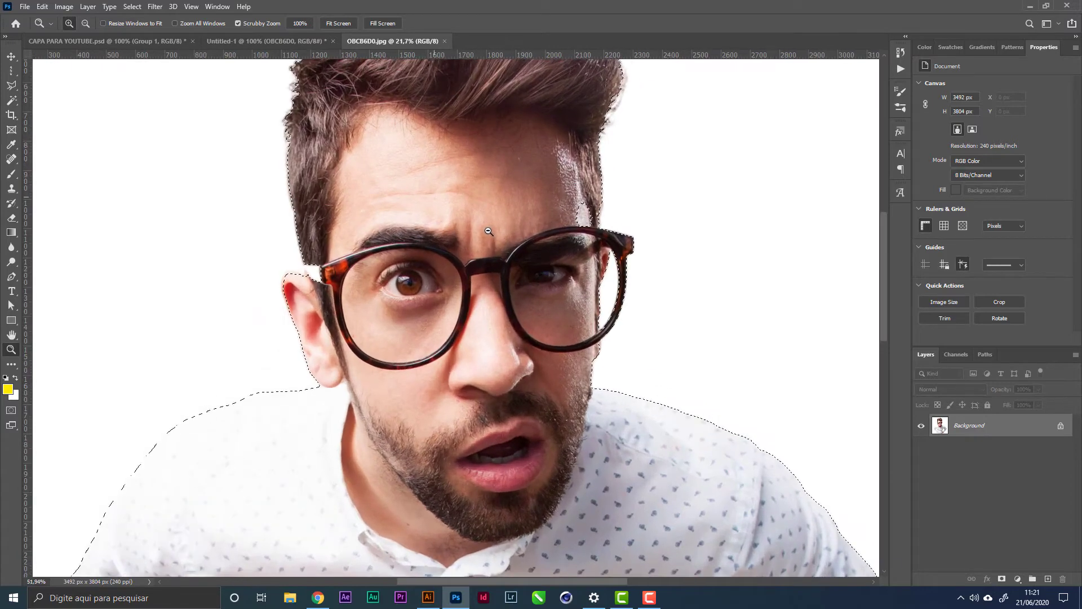
pyautogui.click(10, 411)
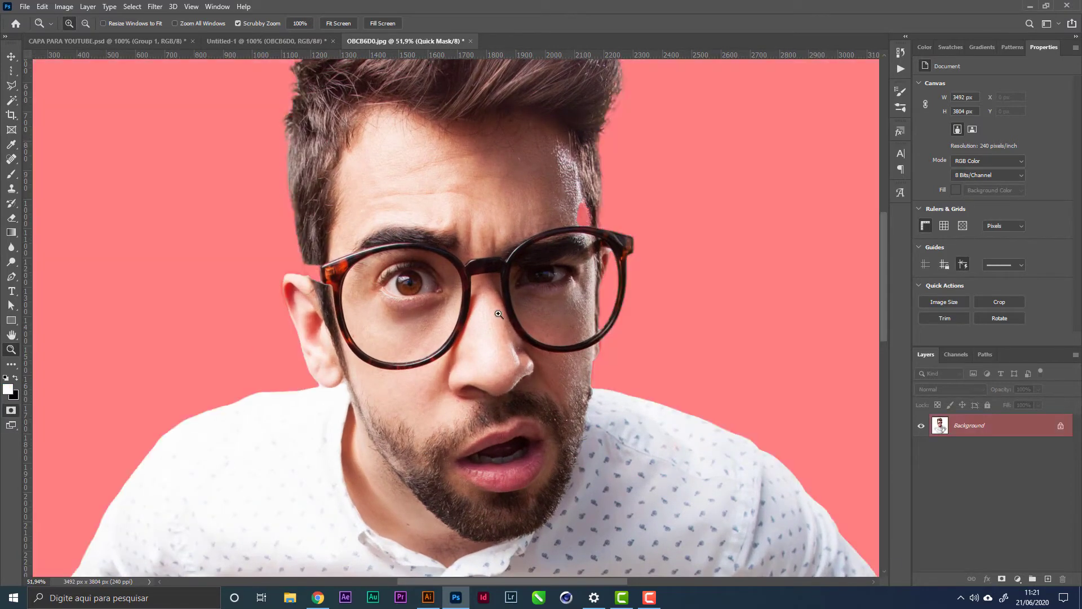
pyautogui.press('b')
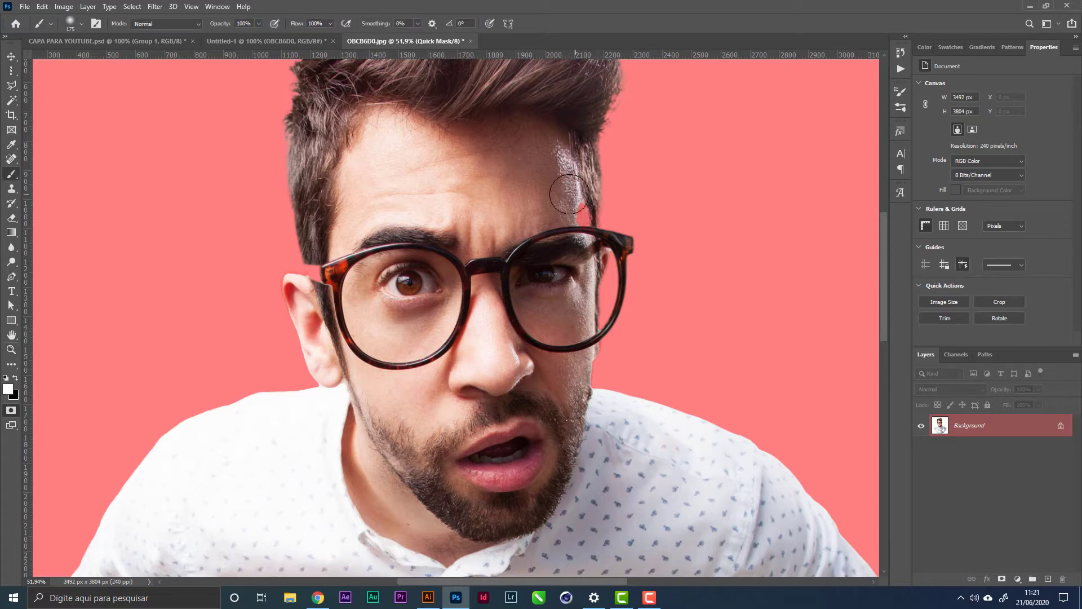
pyautogui.rightClick(10, 180)
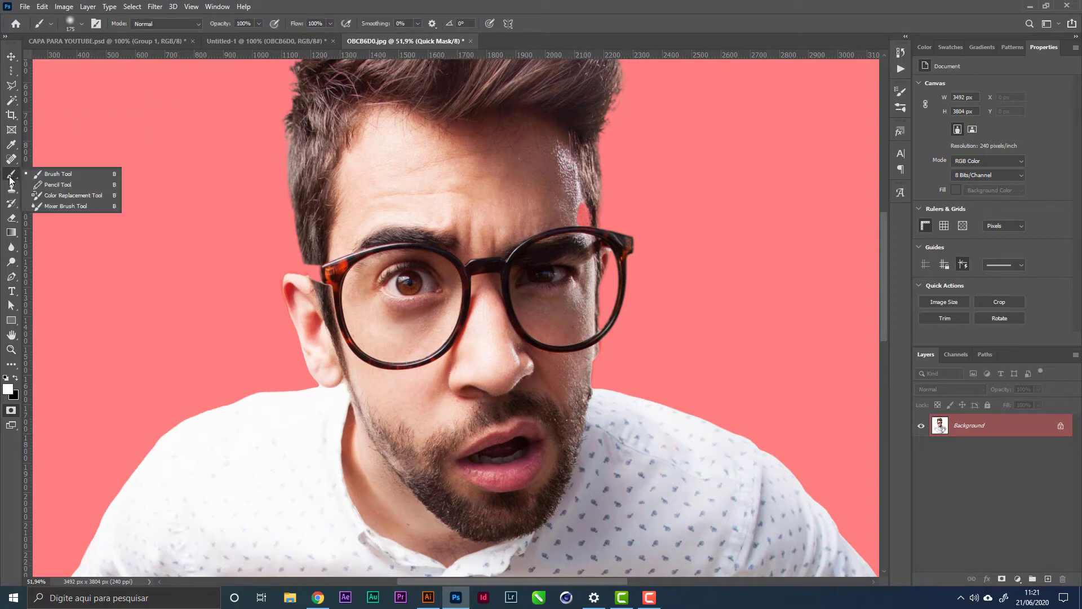
pyautogui.click(67, 184)
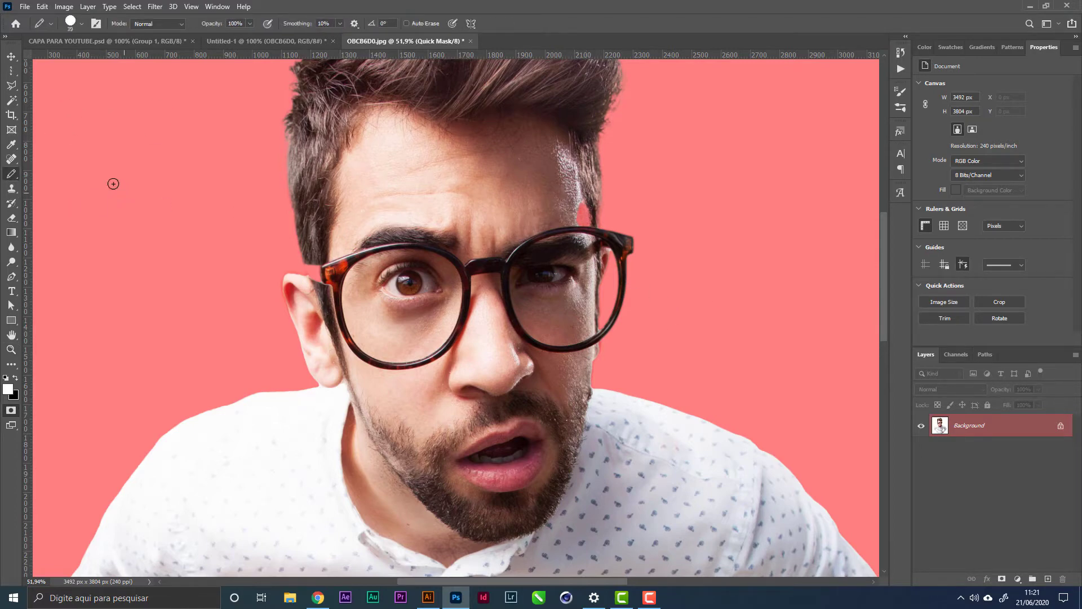
pyautogui.rightClick(11, 178)
pyautogui.click(75, 175)
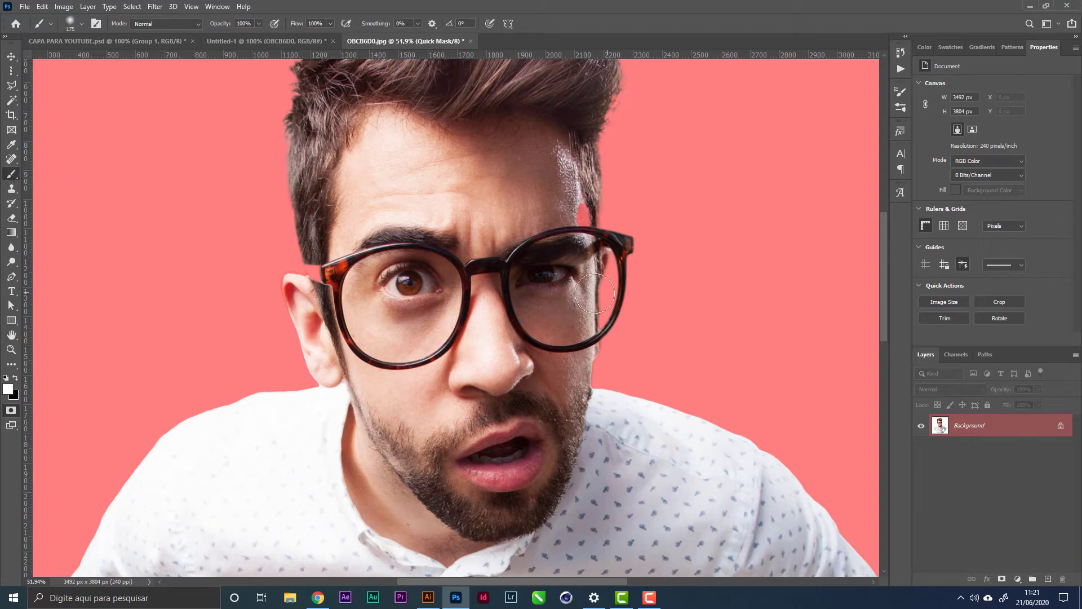
# Paint the gaps near the temple and the glasses into the selection with a hard 175 px white brush, and leave Quick Mask
pyautogui.rightClick(580, 207)
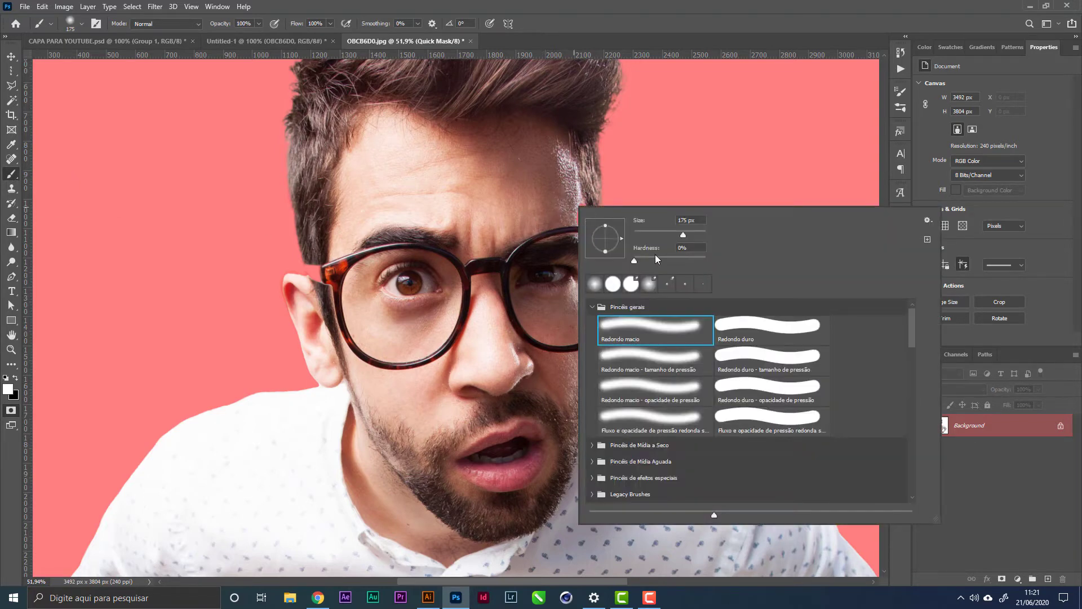
pyautogui.click(562, 200)
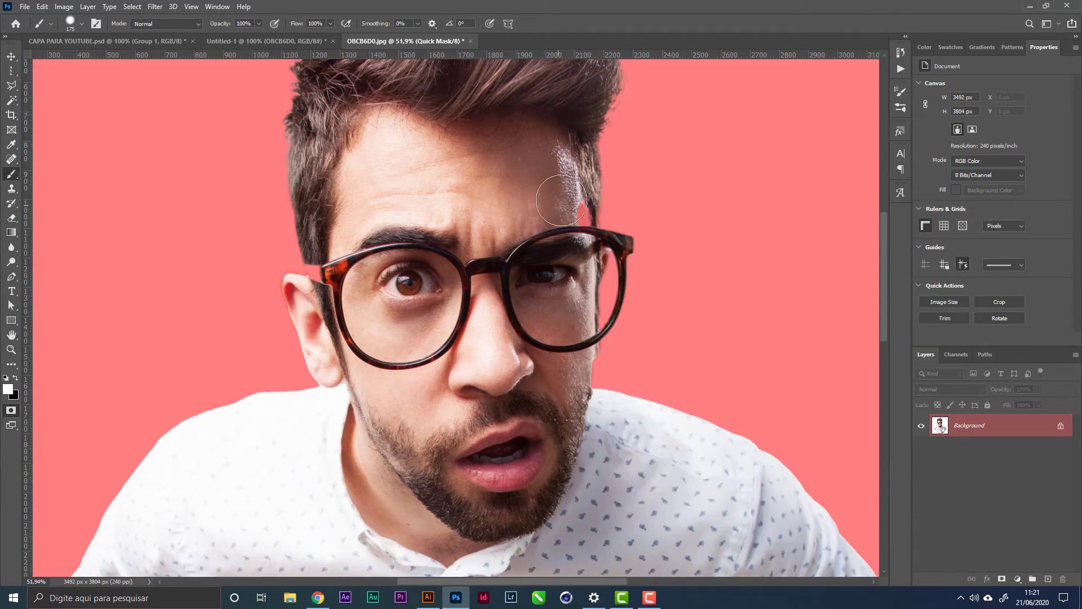
pyautogui.moveTo(561, 200)
pyautogui.mouseDown()
pyautogui.moveTo(561, 237)
pyautogui.moveTo(593, 245)
pyautogui.mouseUp()
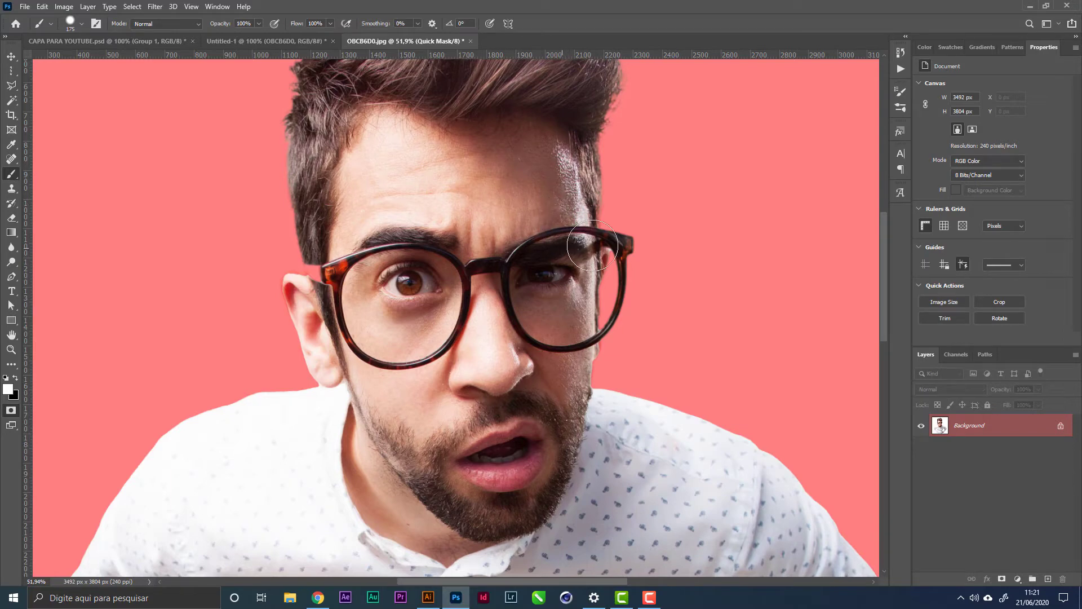
pyautogui.moveTo(330, 293)
pyautogui.mouseDown()
pyautogui.moveTo(332, 249)
pyautogui.moveTo(330, 267)
pyautogui.moveTo(328, 257)
pyautogui.moveTo(361, 288)
pyautogui.moveTo(330, 270)
pyautogui.moveTo(338, 293)
pyautogui.mouseUp()
pyautogui.press('z')
pyautogui.moveTo(521, 321); pyautogui.dragTo(482, 320)
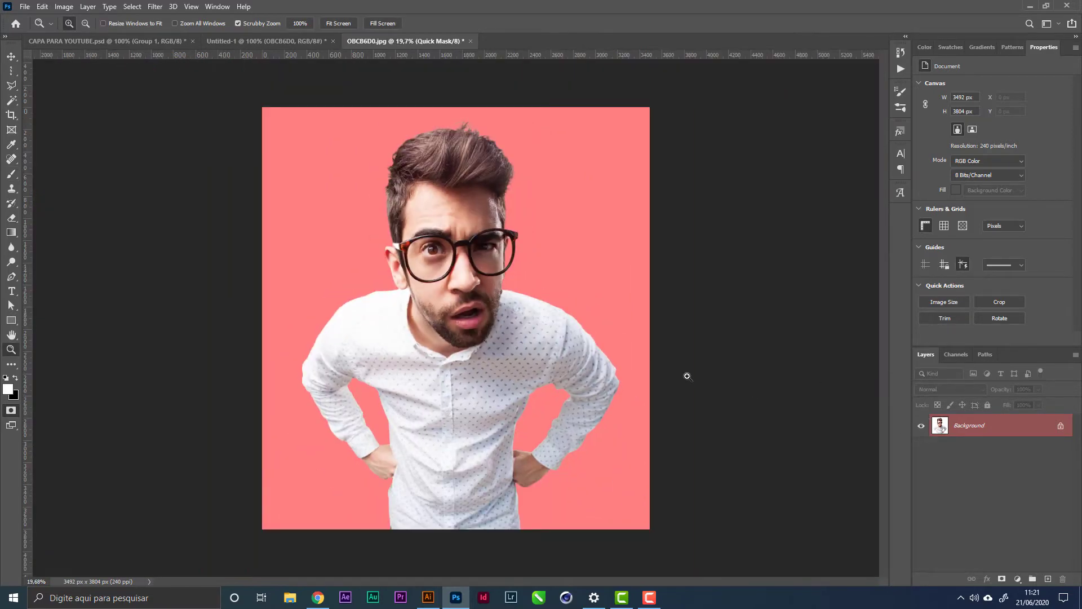
pyautogui.click(11, 410)
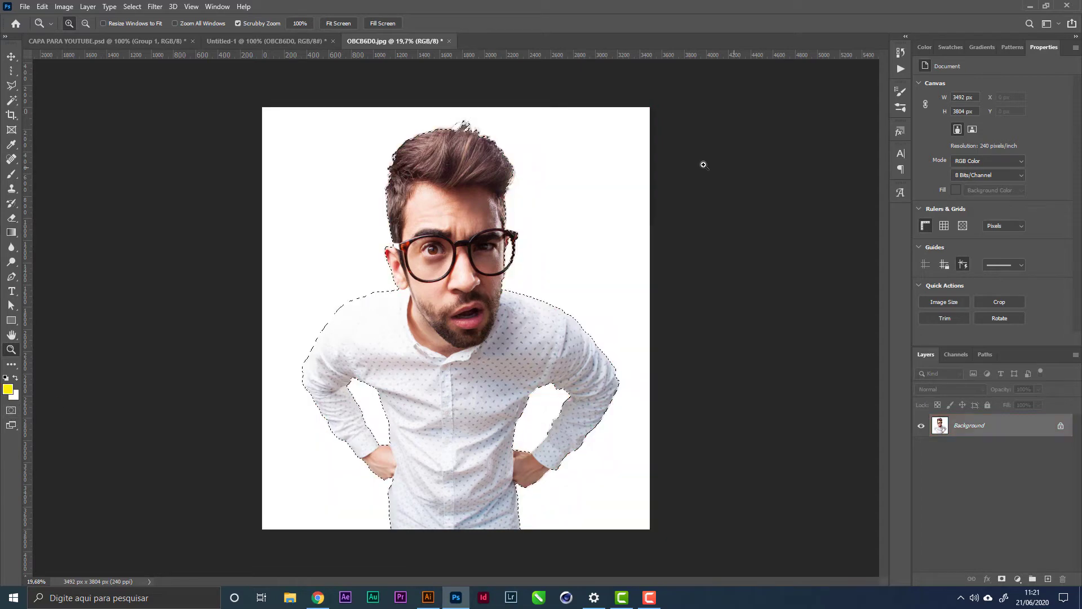
# Unlock the photo's background layer and add a layer mask from the selection of the man
pyautogui.click(1061, 425)
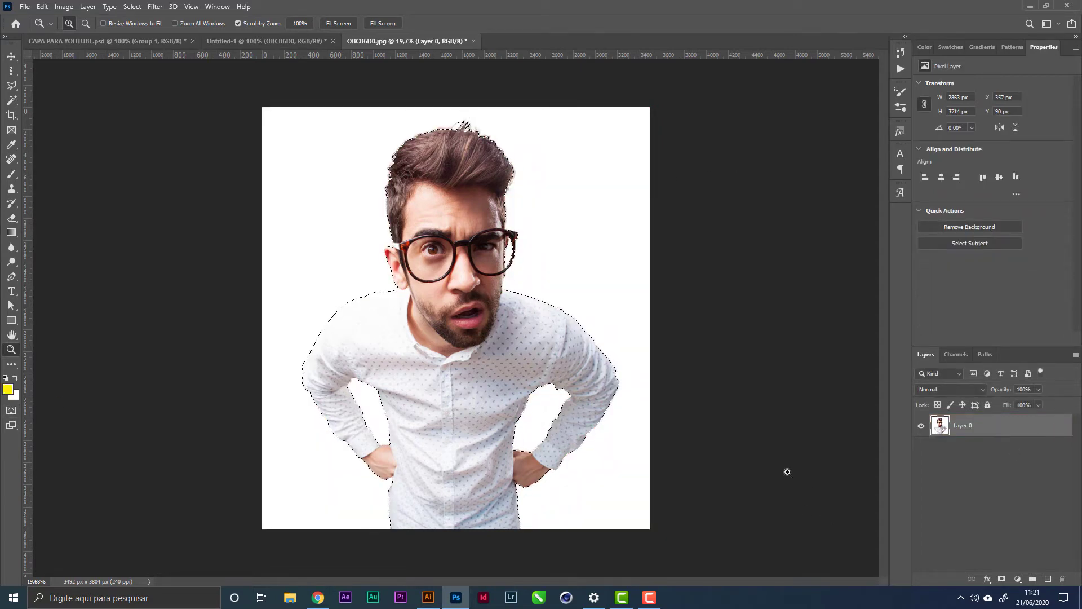
pyautogui.click(1002, 579)
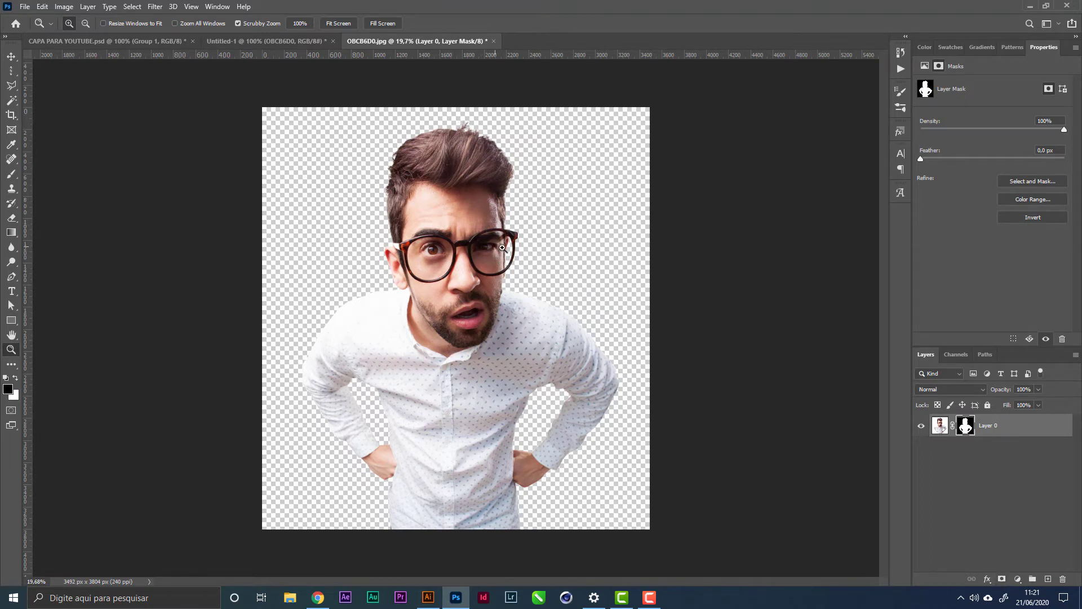
# Move the masked cutout of the man into the Untitled-1 document and delete the original OBCB6D0 layer there
pyautogui.press('v')
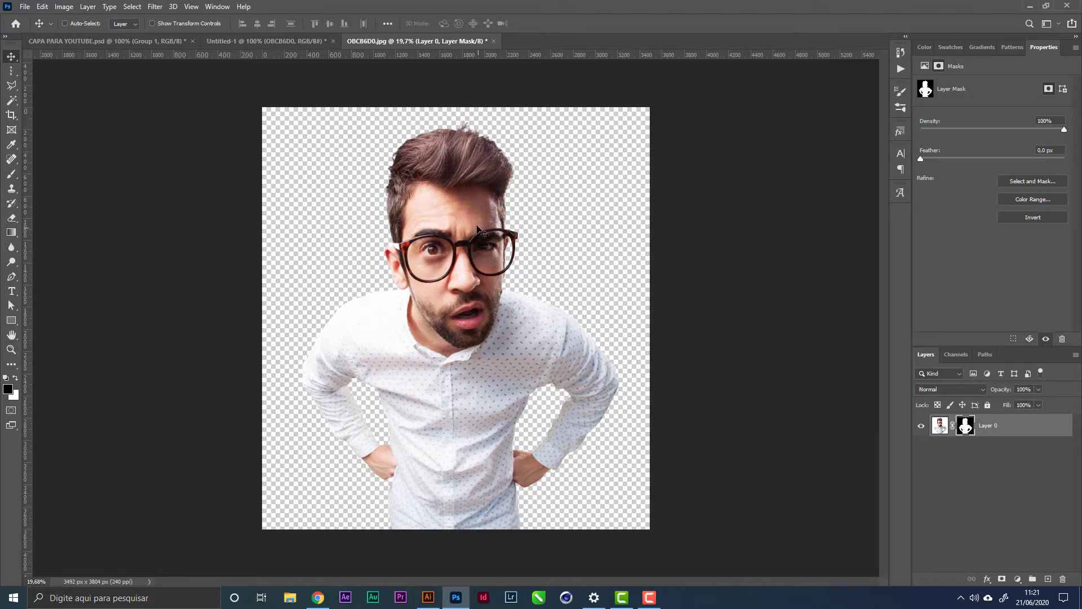
pyautogui.moveTo(482, 231); pyautogui.dragTo(401, 338)
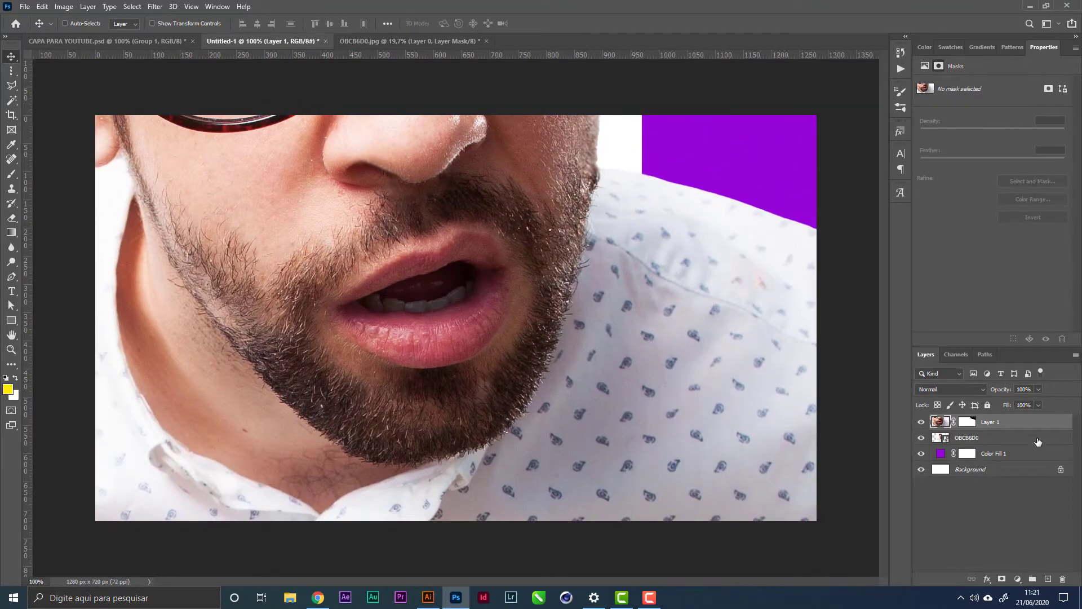
pyautogui.click(1038, 440)
pyautogui.press('Delete')
# Convert the man's cutout layer to a smart object and scale it down to about 27.56%
pyautogui.rightClick(991, 427)
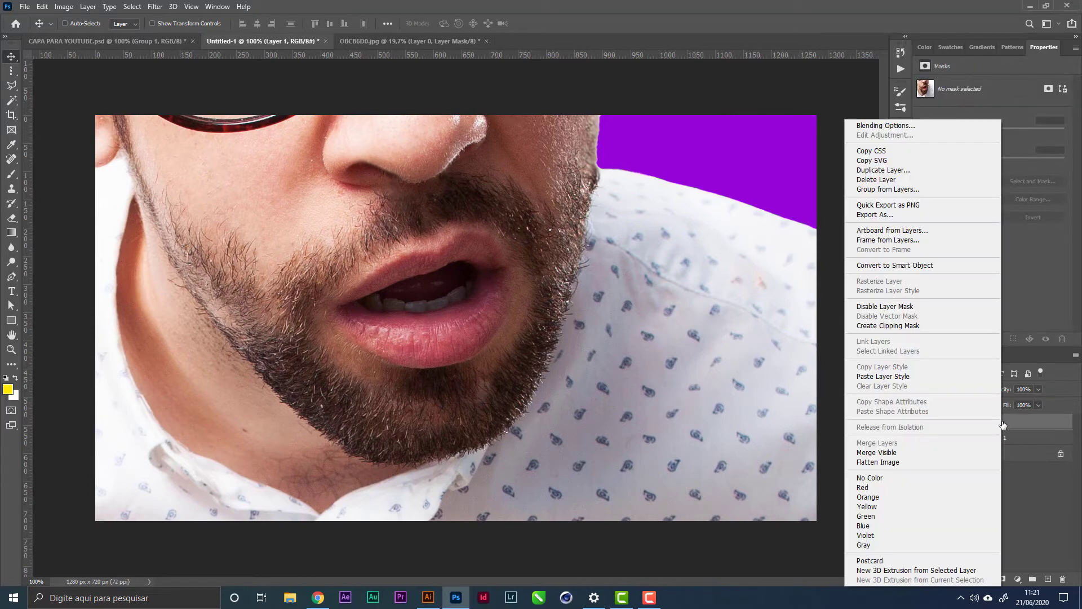
pyautogui.click(902, 265)
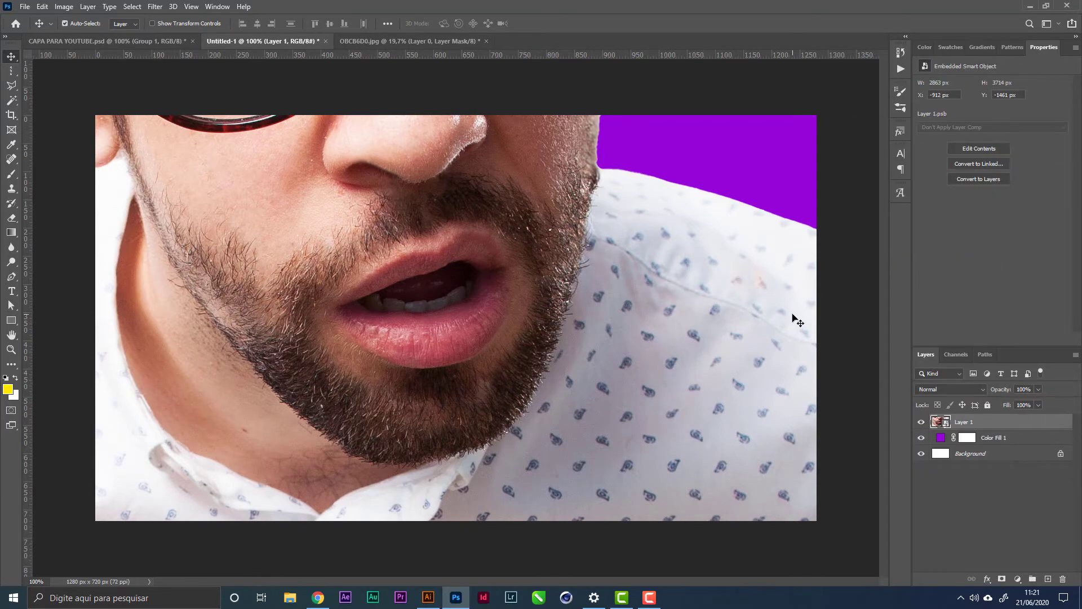
pyautogui.hotkey('ctrl', '-')
pyautogui.hotkey('ctrl', '-')
pyautogui.hotkey('ctrl', 't')
pyautogui.moveTo(824, 329); pyautogui.dragTo(466, 399)
pyautogui.press('Return')
pyautogui.hotkey('ctrl', 't')
pyautogui.press('Return')
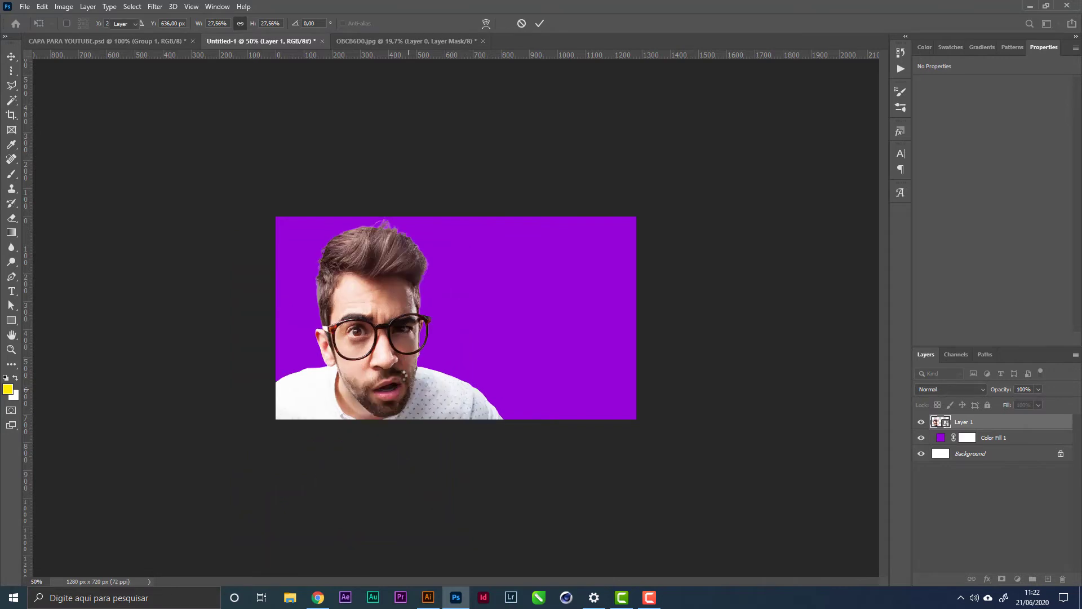
# Position the man's cutout at the left side of the canvas, at about X -79 px and Y 32 px
pyautogui.moveTo(398, 380); pyautogui.dragTo(495, 324)
pyautogui.press('z')
pyautogui.click(11, 57)
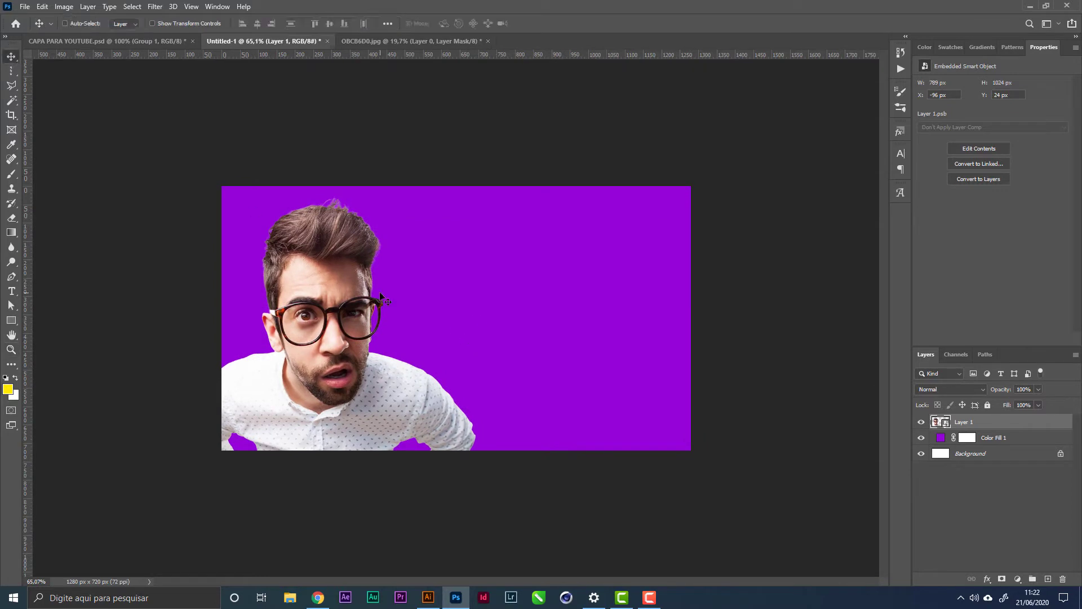
pyautogui.moveTo(380, 294); pyautogui.dragTo(386, 298)
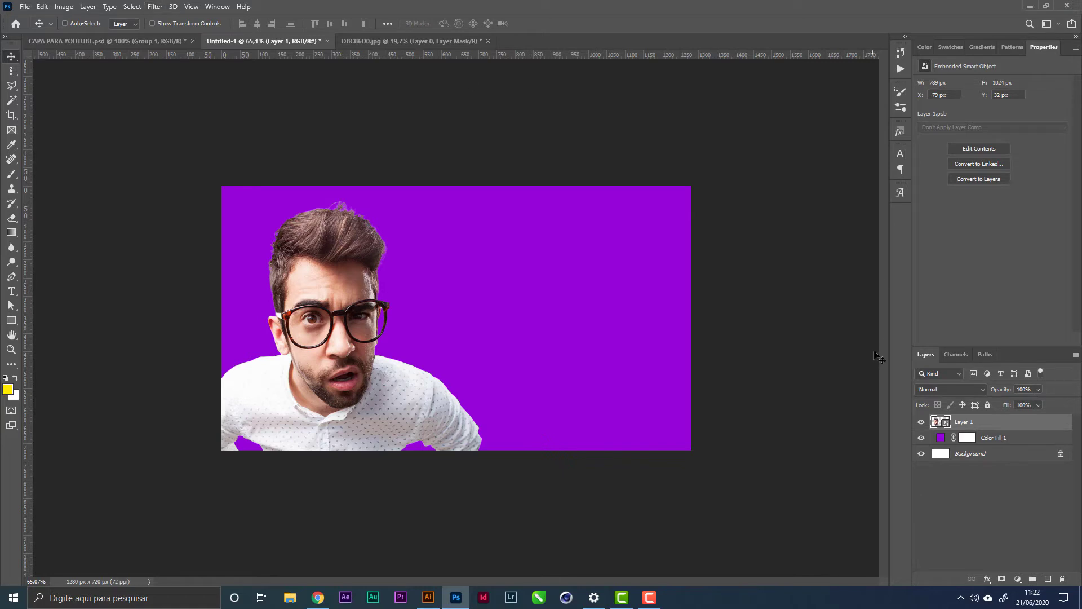
# Rename the man's cutout layer to MODELO
pyautogui.doubleClick(990, 421)
pyautogui.write('MODELO')
pyautogui.press('Return')
# Open the Liquify filter on the MODELO layer and enlarge both of the man's eyes with the Bloat tool at brush size about 175
pyautogui.click(155, 6)
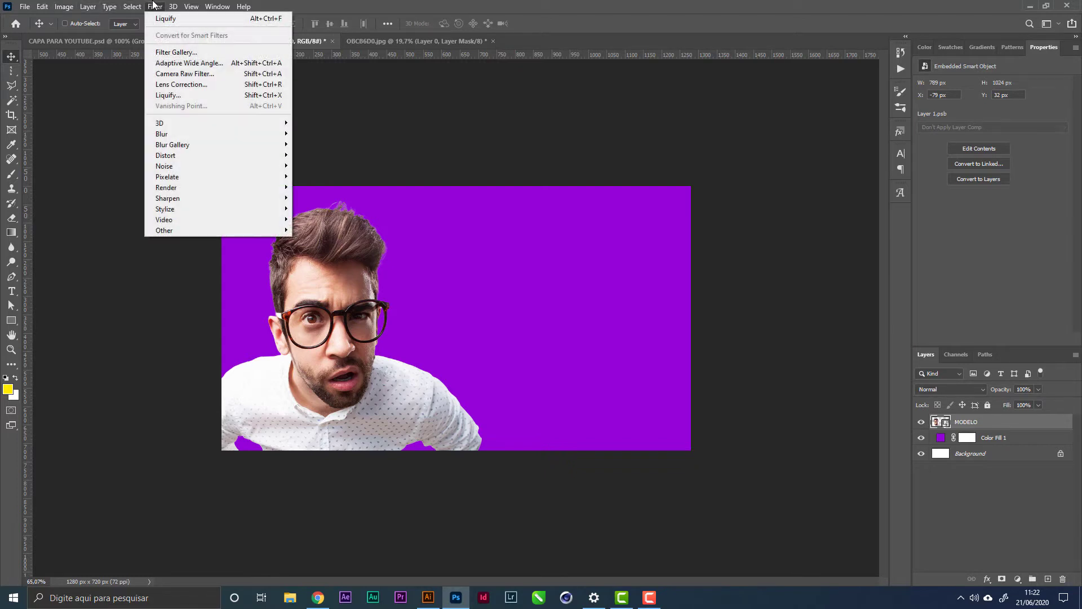
pyautogui.click(196, 95)
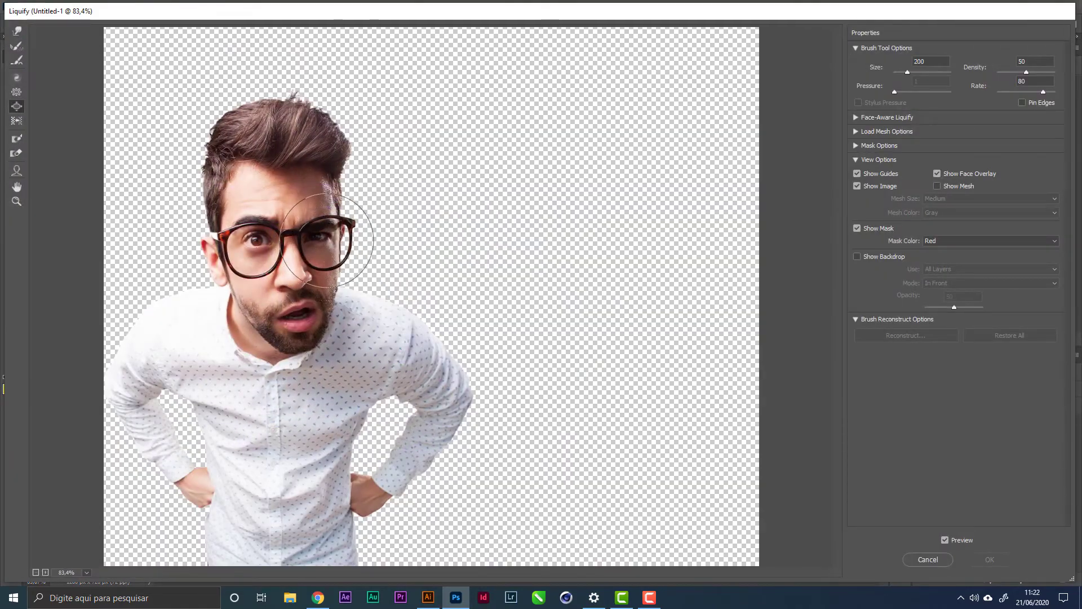
pyautogui.press('[')
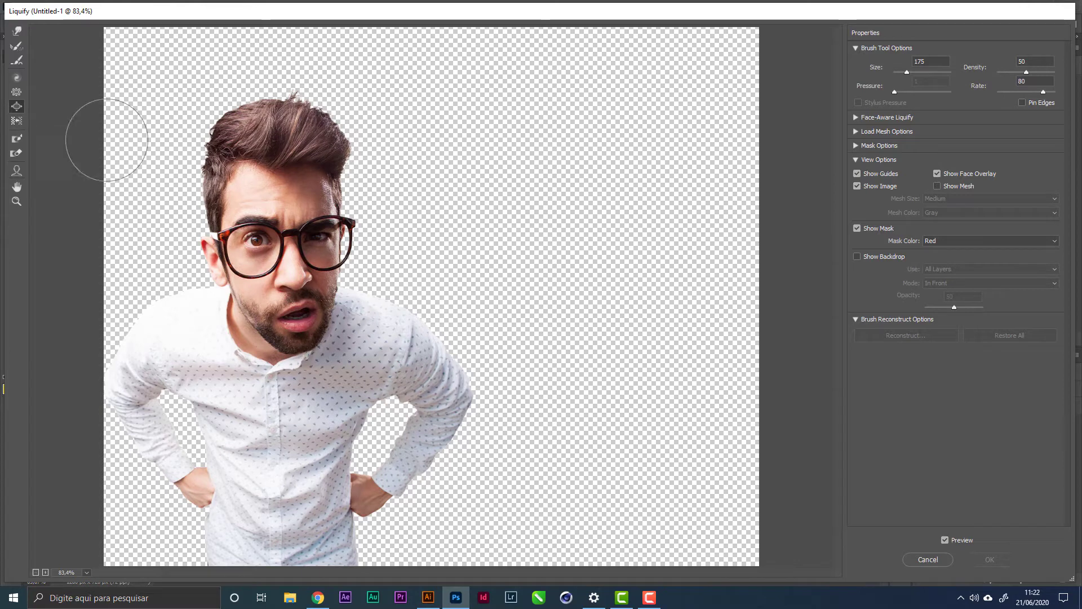
pyautogui.press('[')
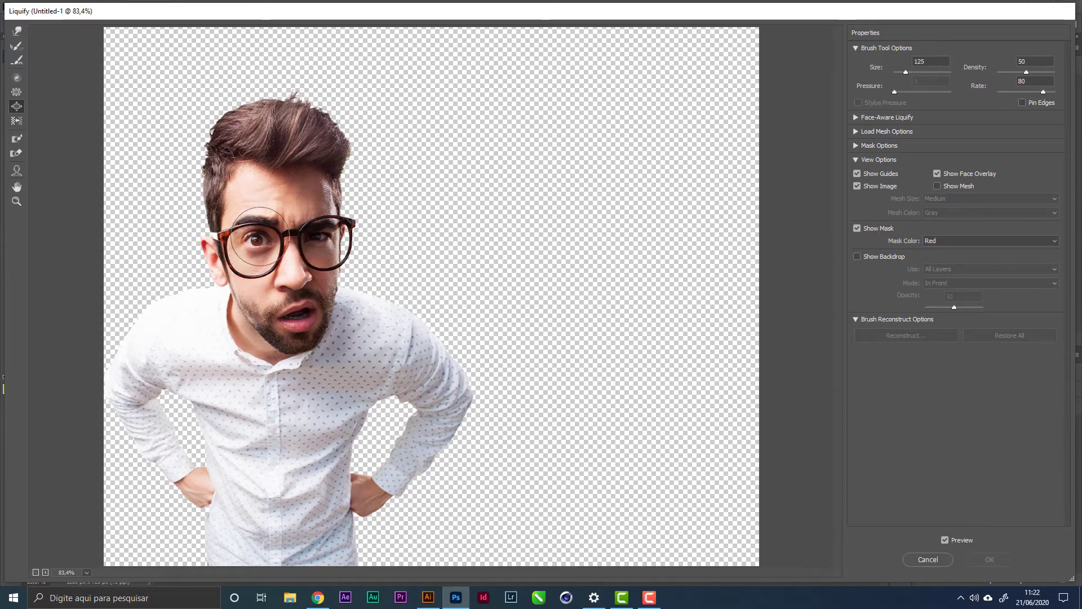
pyautogui.press(']')
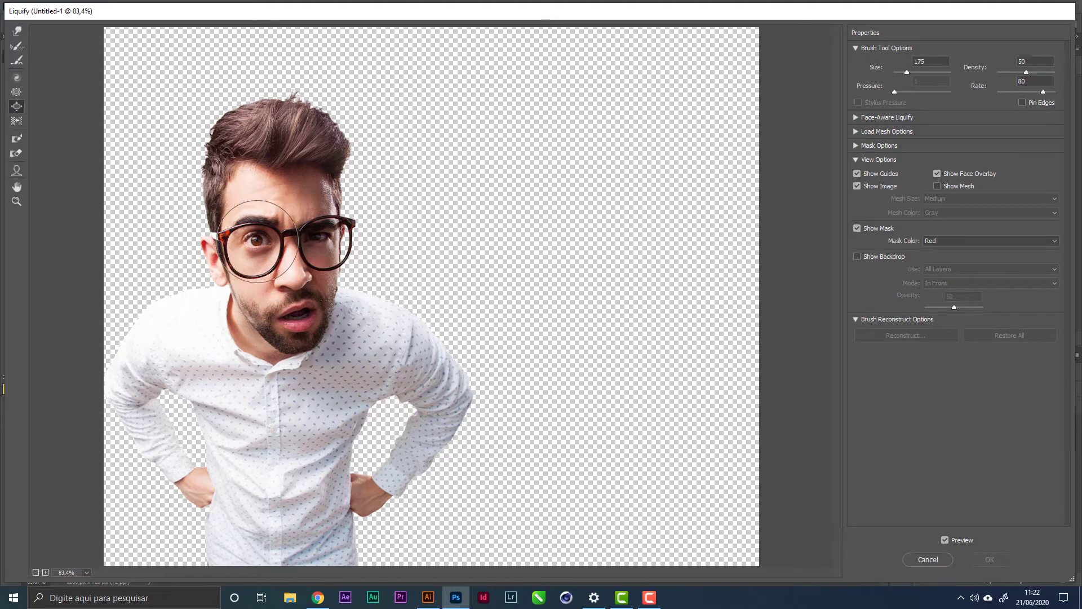
pyautogui.moveTo(257, 238); pyautogui.dragTo(268, 242)
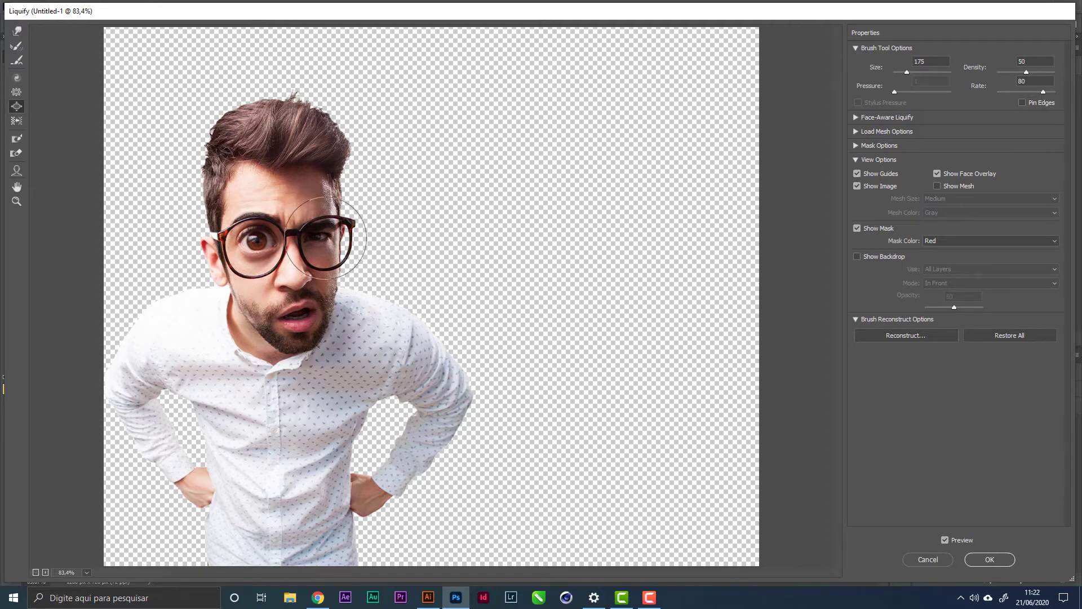
pyautogui.moveTo(326, 237); pyautogui.dragTo(326, 238)
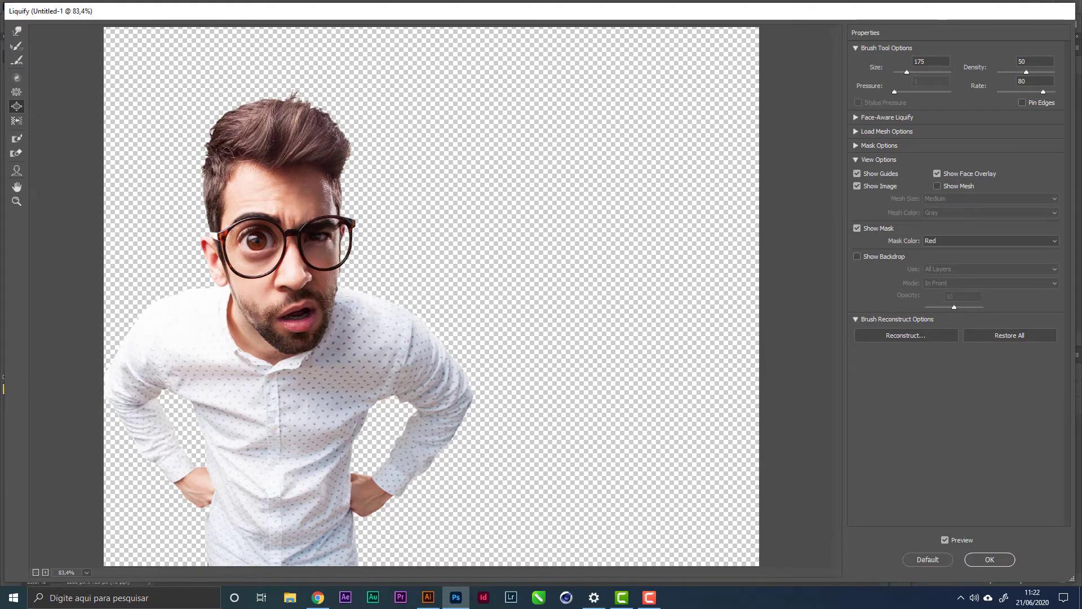
pyautogui.press('[')
pyautogui.moveTo(316, 235); pyautogui.dragTo(317, 234)
# Enlarge the man's mouth with the Bloat tool at brush size 300 and apply the Liquify filter
pyautogui.press(']')
pyautogui.press(']')
pyautogui.press(']')
pyautogui.press(']')
pyautogui.press(']')
pyautogui.press(']')
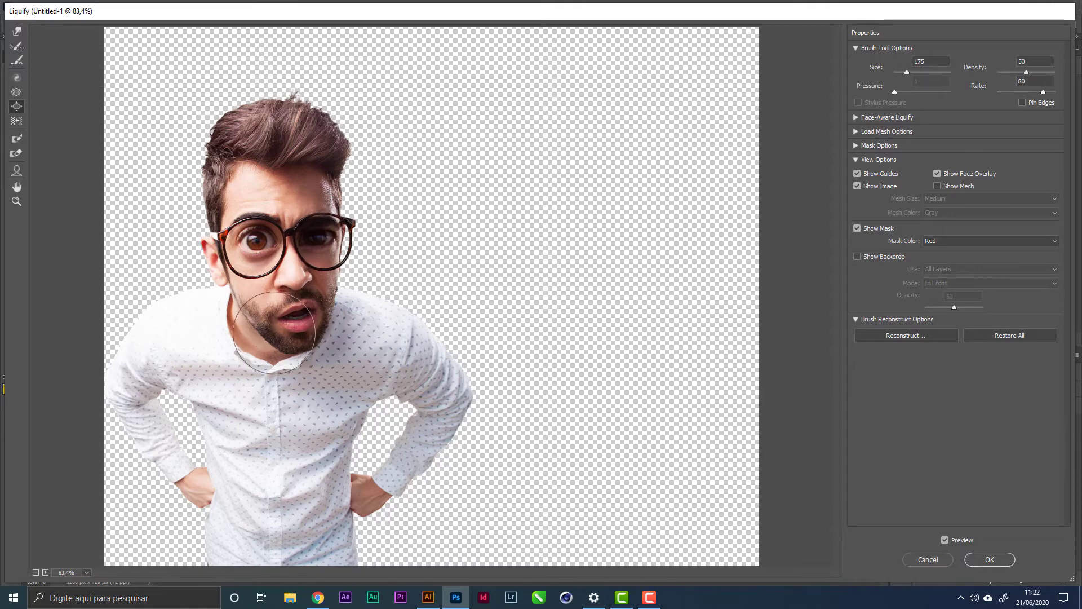
pyautogui.moveTo(292, 320); pyautogui.dragTo(291, 319)
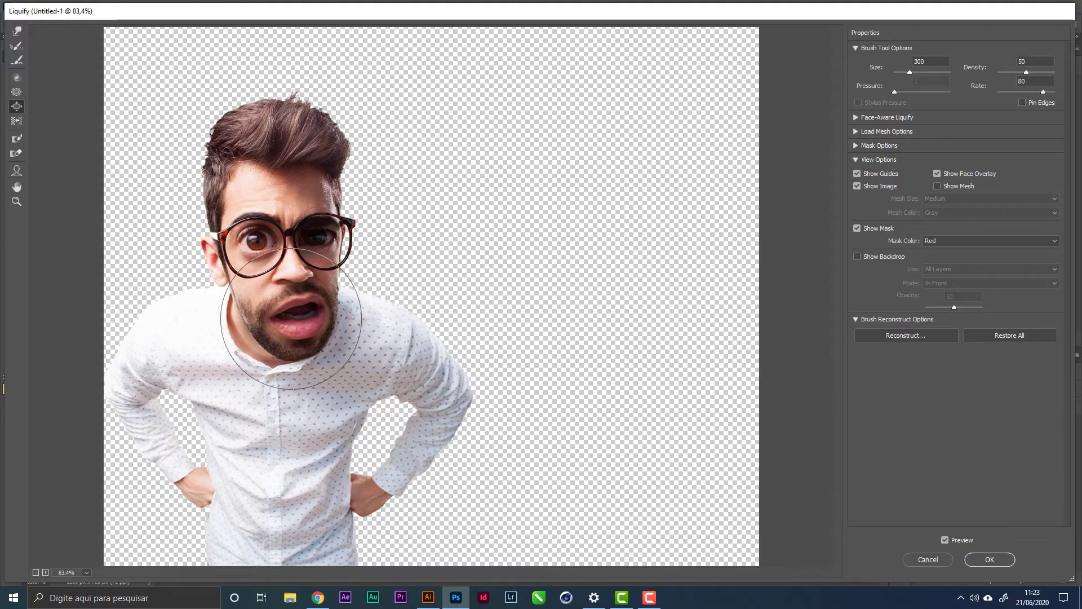
pyautogui.click(990, 560)
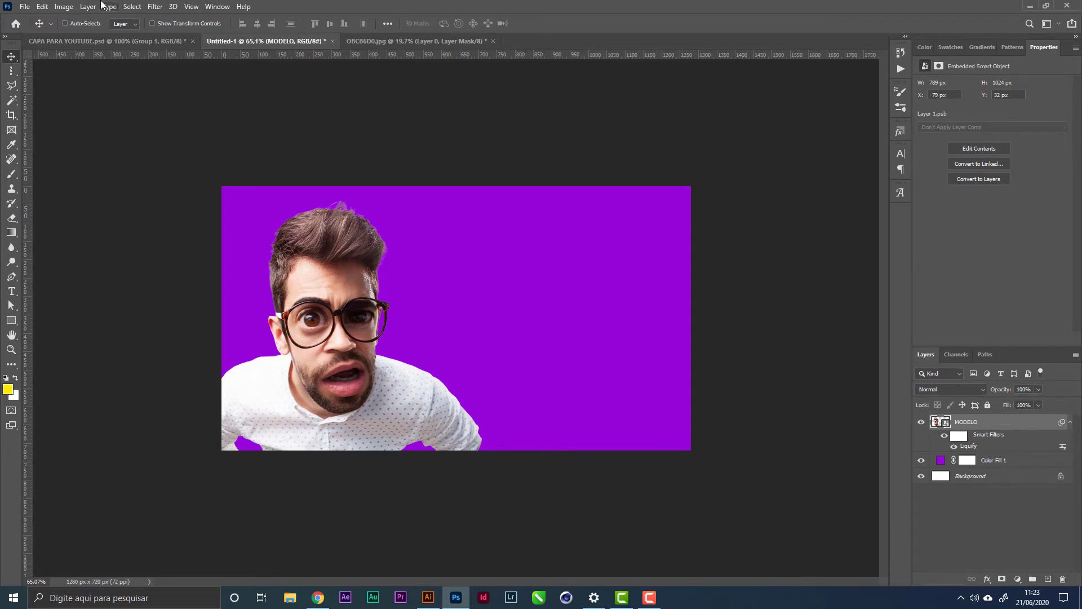
# Apply a Brightness/Contrast adjustment to the MODELO layer with brightness 20 and slightly raised contrast
pyautogui.click(63, 7)
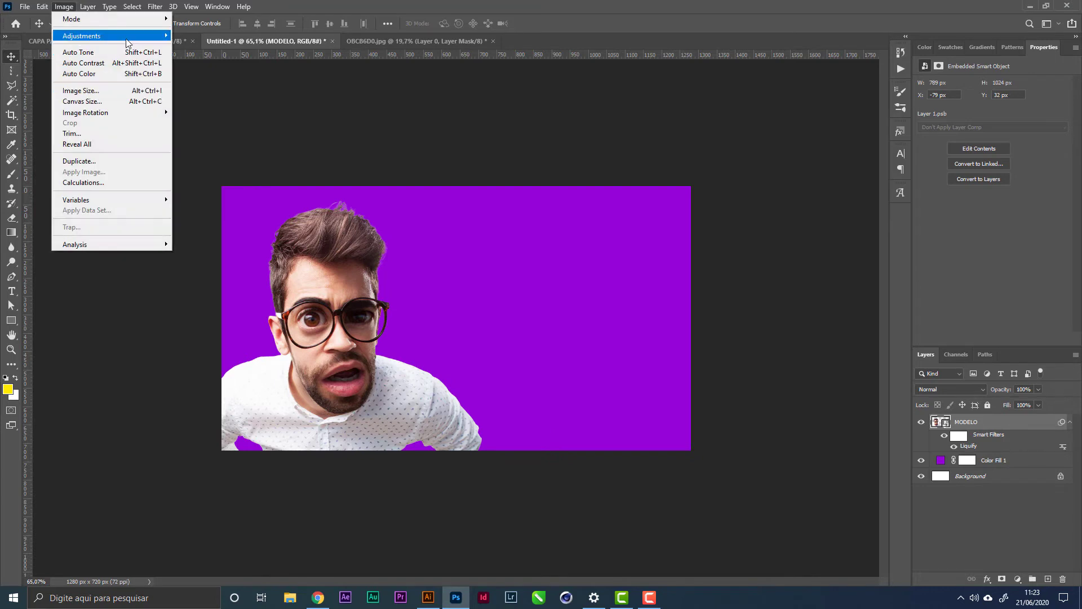
pyautogui.moveTo(125, 37)
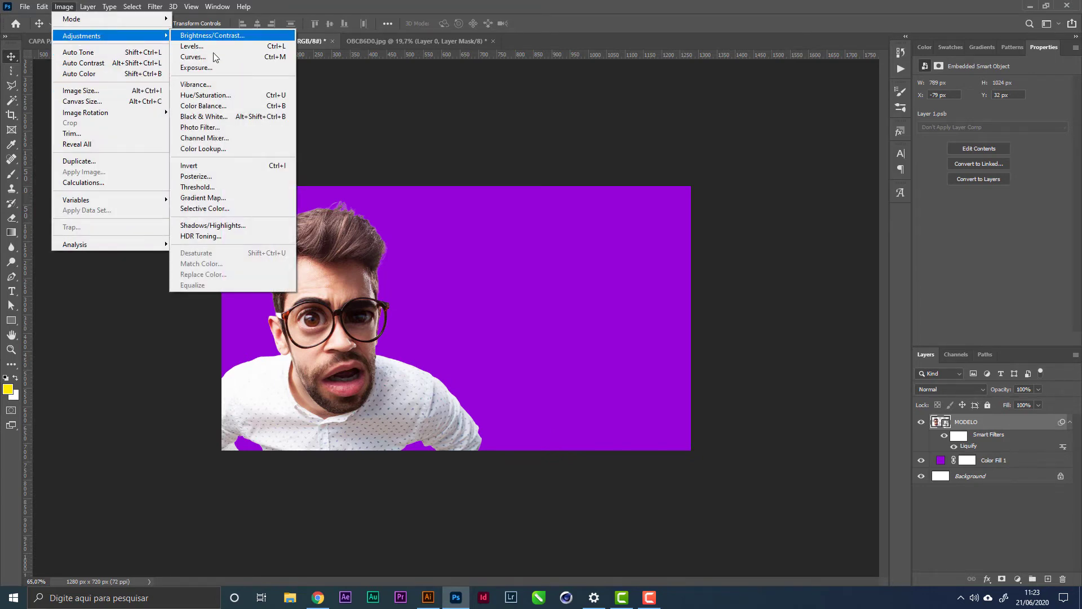
pyautogui.click(230, 36)
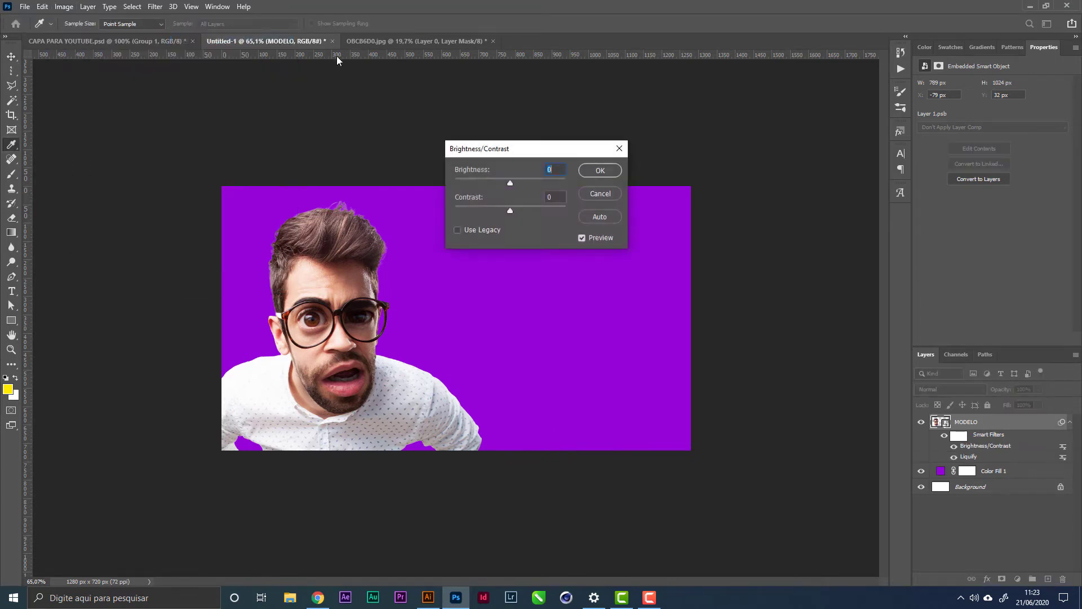
pyautogui.moveTo(514, 151); pyautogui.dragTo(593, 134)
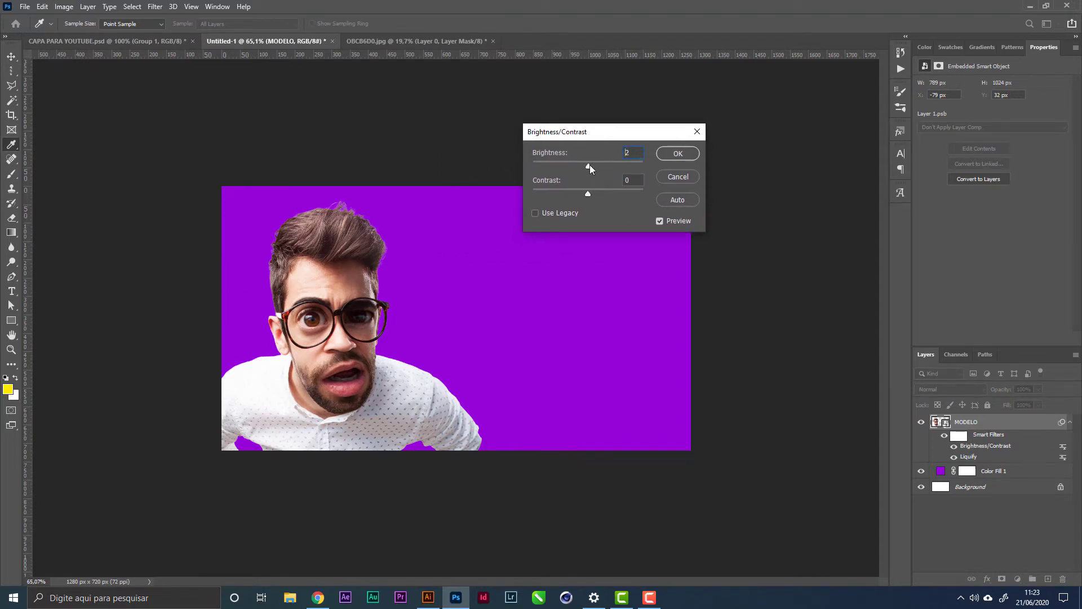
pyautogui.moveTo(590, 165); pyautogui.dragTo(596, 164)
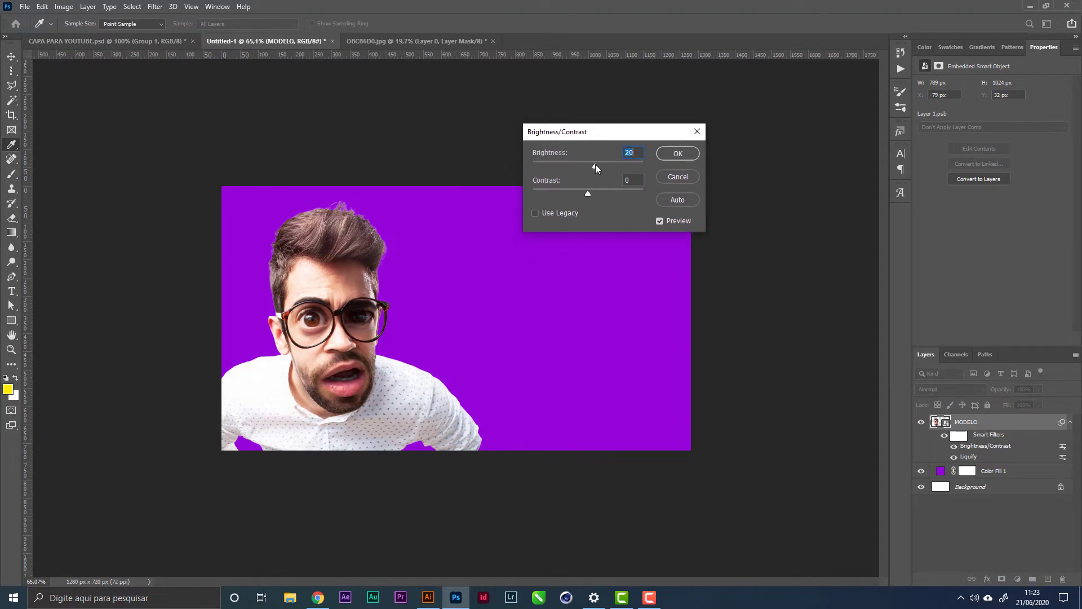
pyautogui.click(596, 193)
pyautogui.click(679, 153)
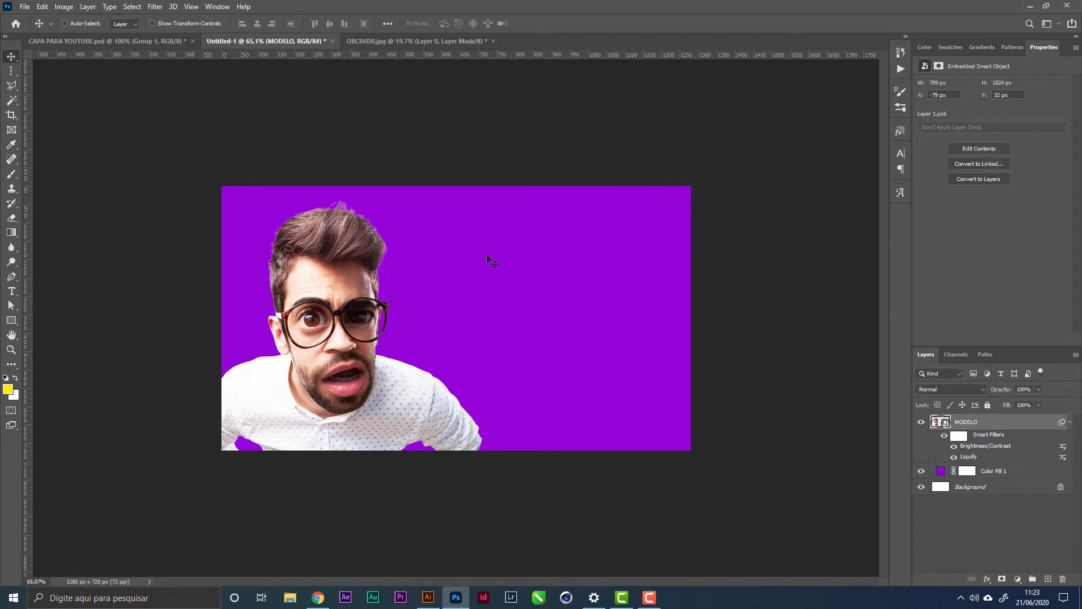
# Add a new layer above Color Fill 1 and set the Pen tool to Shape mode with a white fill
pyautogui.click(997, 473)
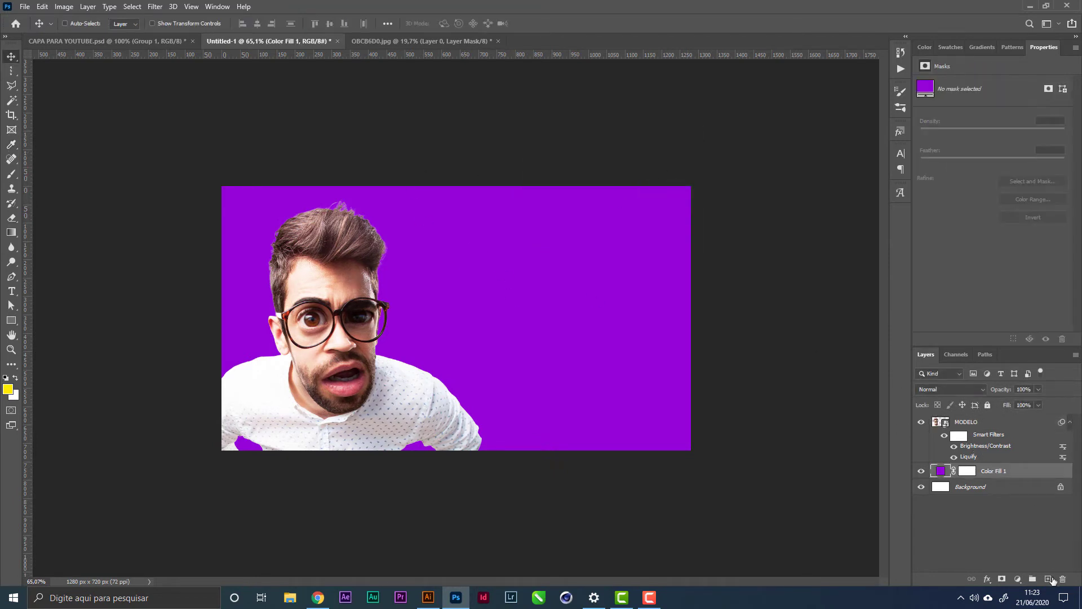
pyautogui.click(1049, 579)
pyautogui.click(10, 277)
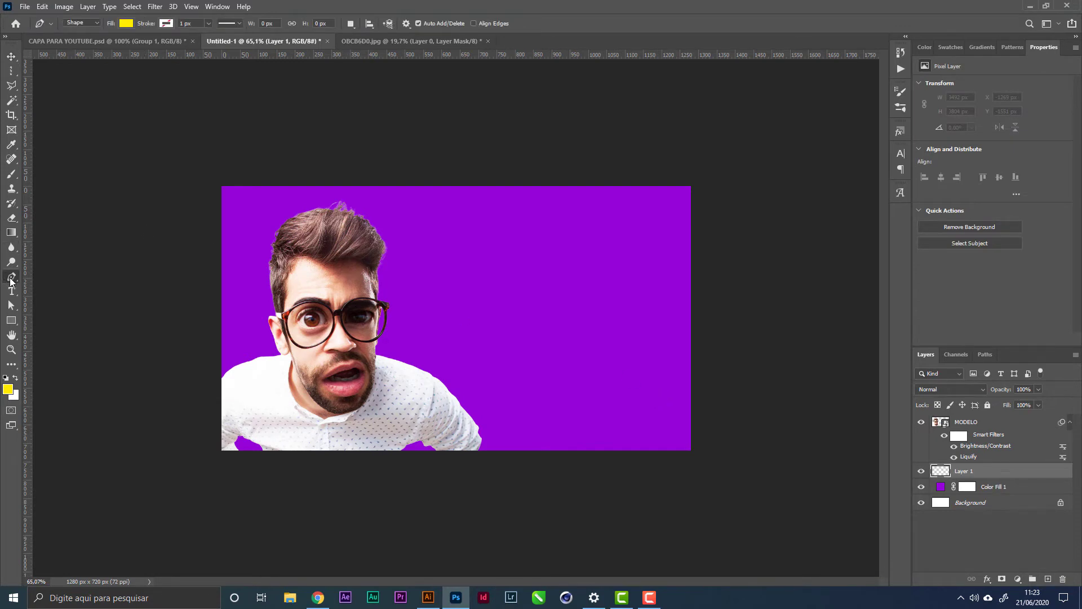
pyautogui.click(72, 24)
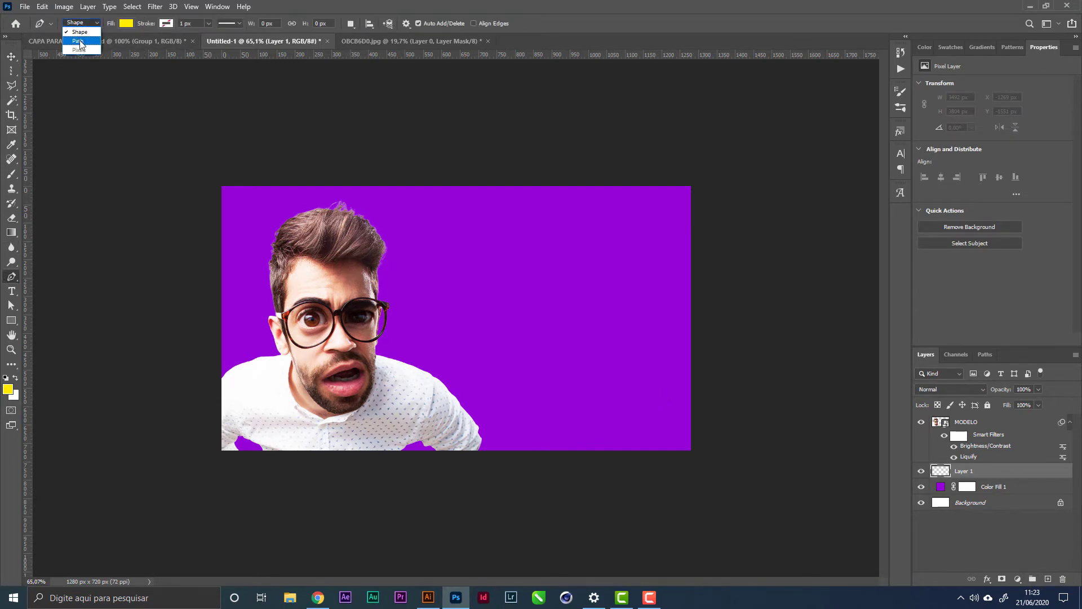
pyautogui.click(126, 24)
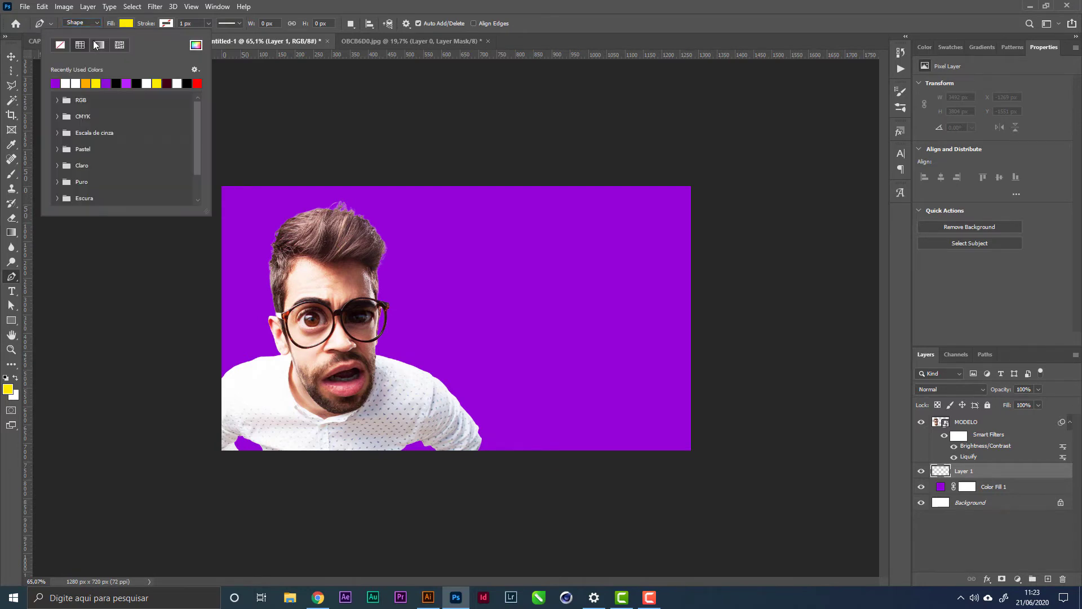
pyautogui.click(75, 84)
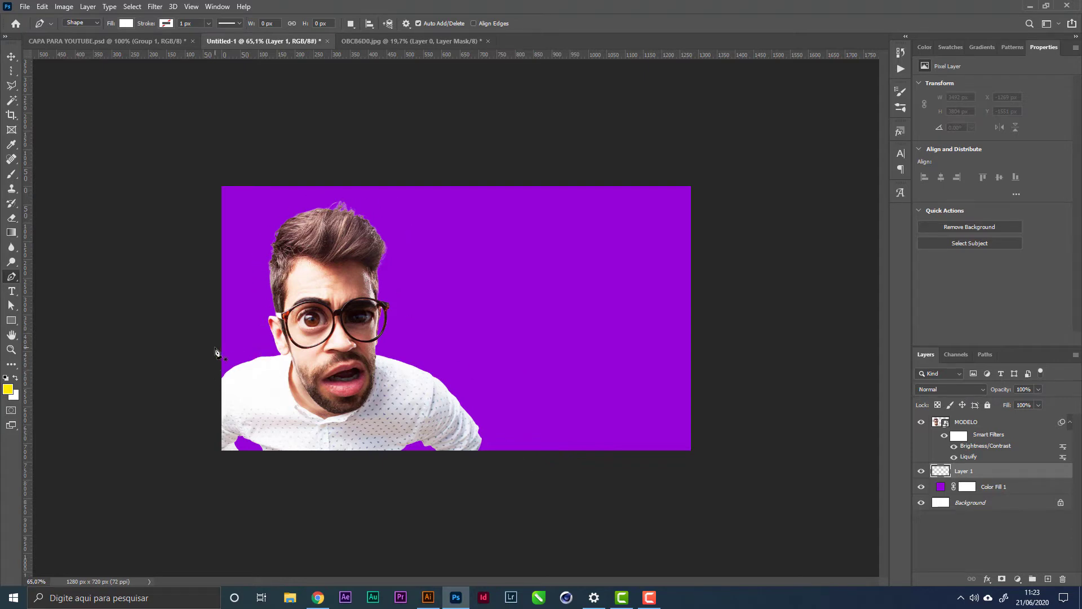
# Draw a closed angular white shape about 814 x 780 px loosely around the man's head and shoulders, extending past the canvas's left and lower edges
pyautogui.click(208, 369)
pyautogui.click(241, 349)
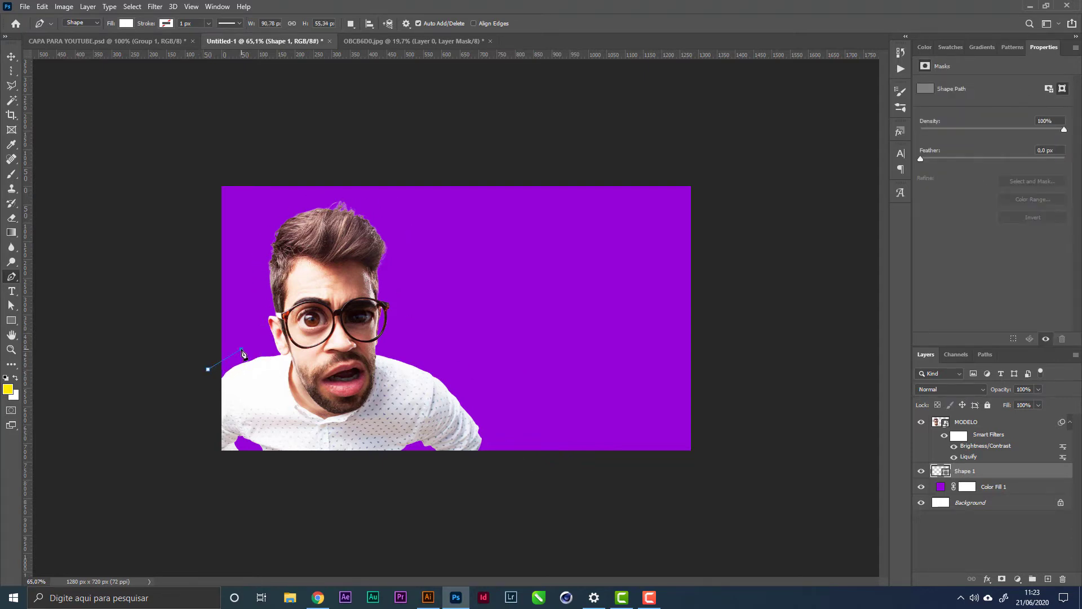
pyautogui.click(263, 346)
pyautogui.click(258, 319)
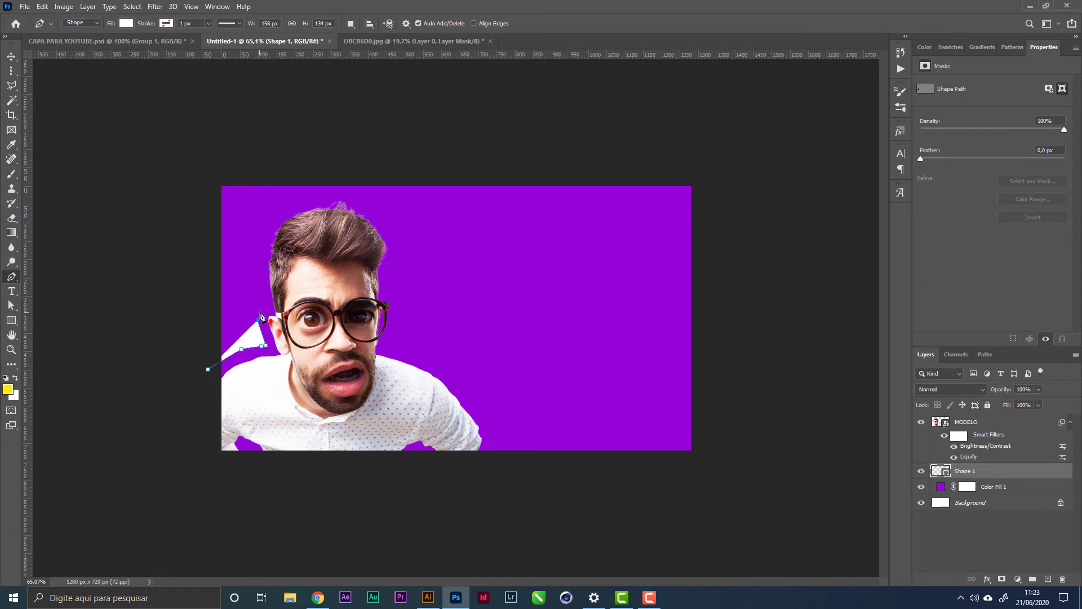
pyautogui.click(264, 307)
pyautogui.click(257, 260)
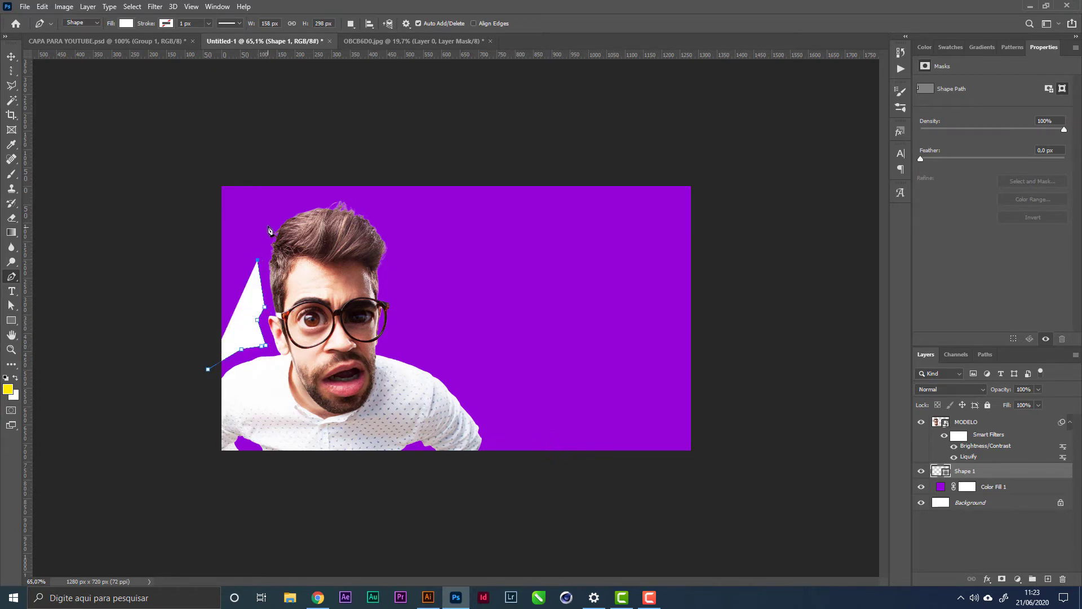
pyautogui.click(269, 217)
pyautogui.click(288, 199)
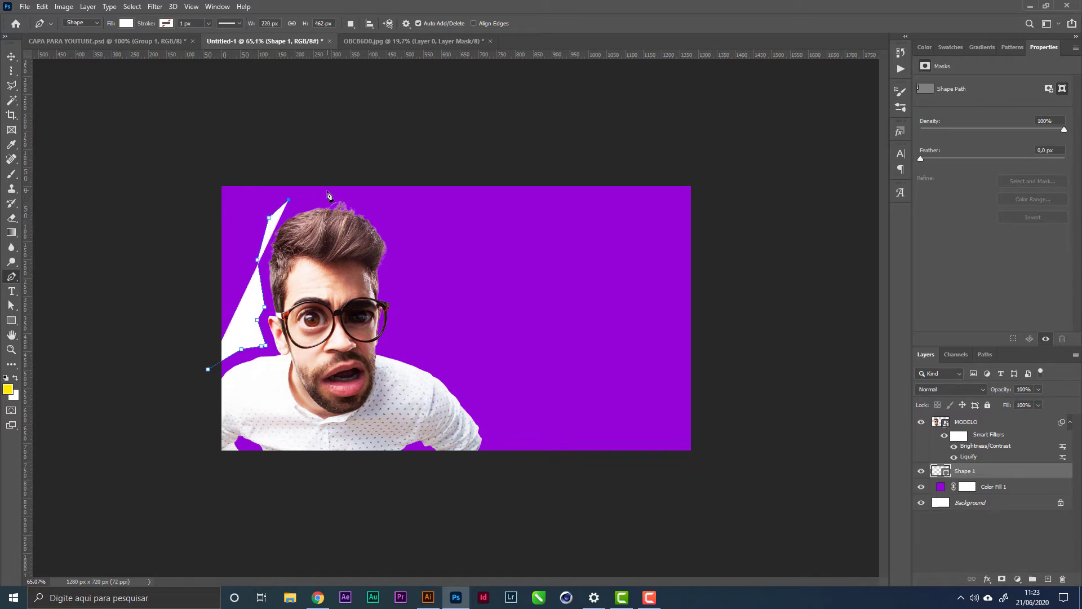
pyautogui.click(327, 190)
pyautogui.click(367, 203)
pyautogui.click(392, 228)
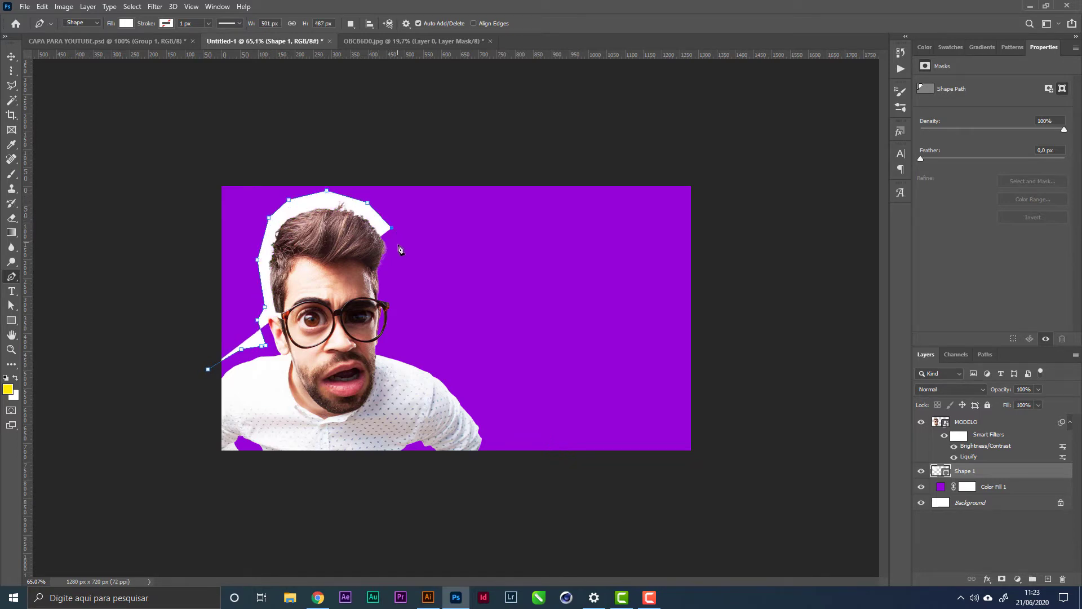
pyautogui.click(399, 259)
pyautogui.click(391, 292)
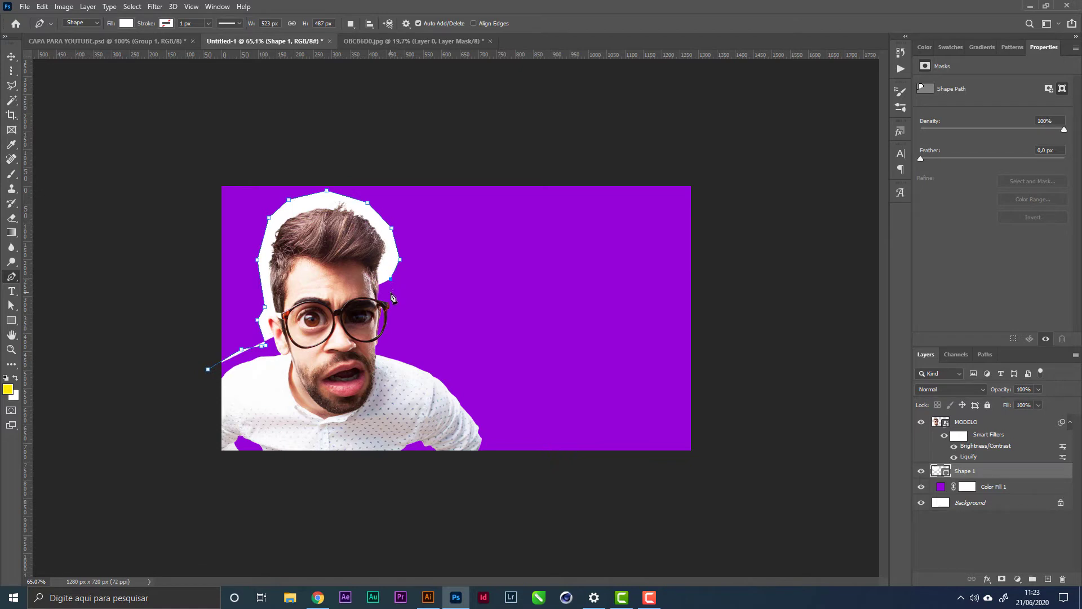
pyautogui.click(401, 305)
pyautogui.click(398, 330)
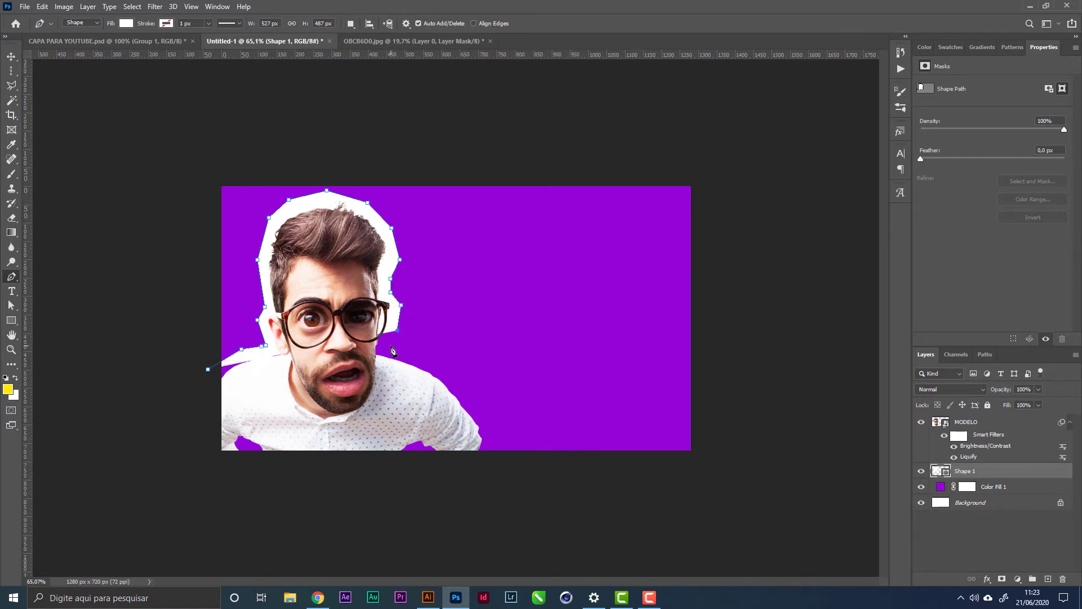
pyautogui.click(391, 346)
pyautogui.click(432, 363)
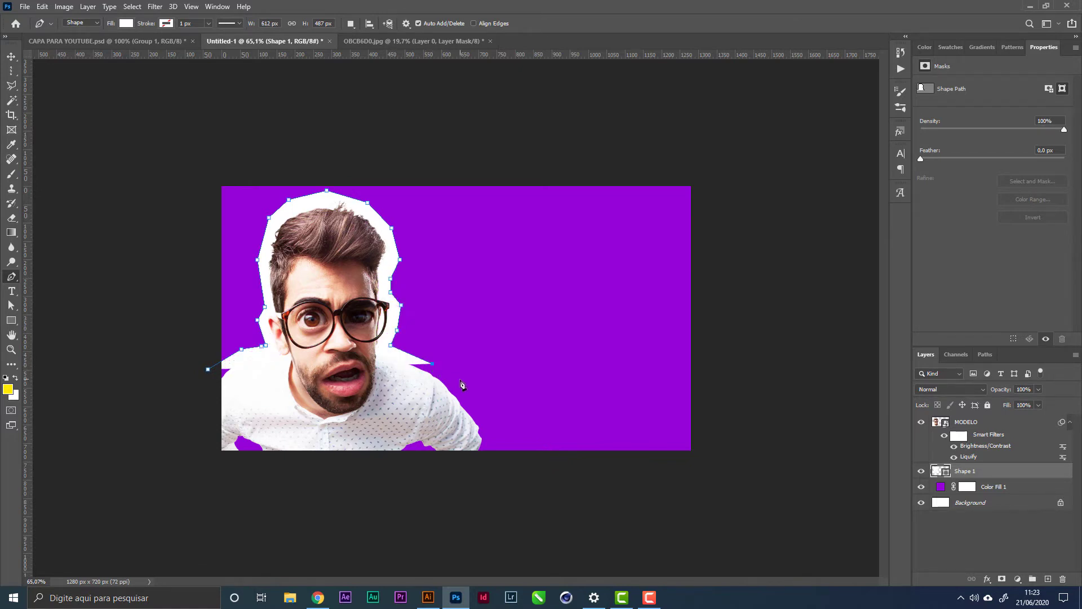
pyautogui.click(461, 382)
pyautogui.click(480, 411)
pyautogui.moveTo(495, 446); pyautogui.dragTo(493, 461)
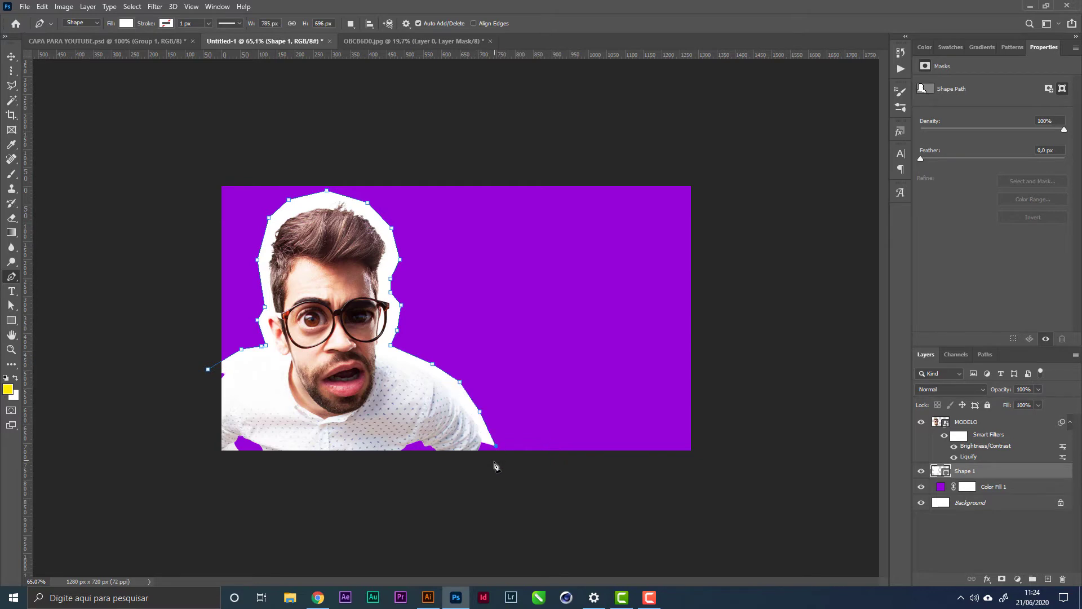
pyautogui.click(197, 477)
pyautogui.click(208, 370)
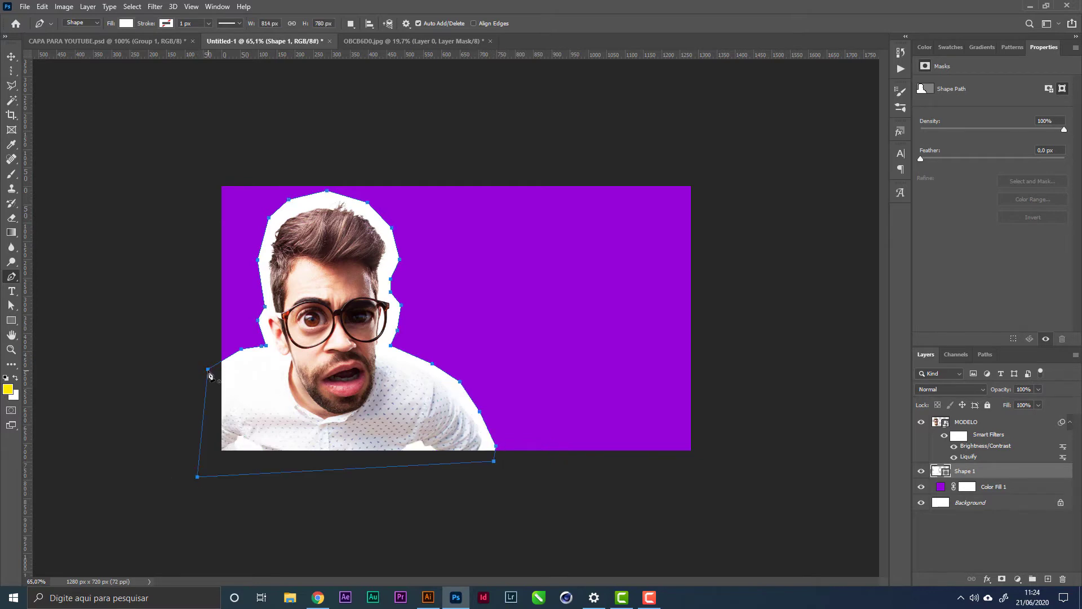
pyautogui.press('Return')
pyautogui.click(11, 56)
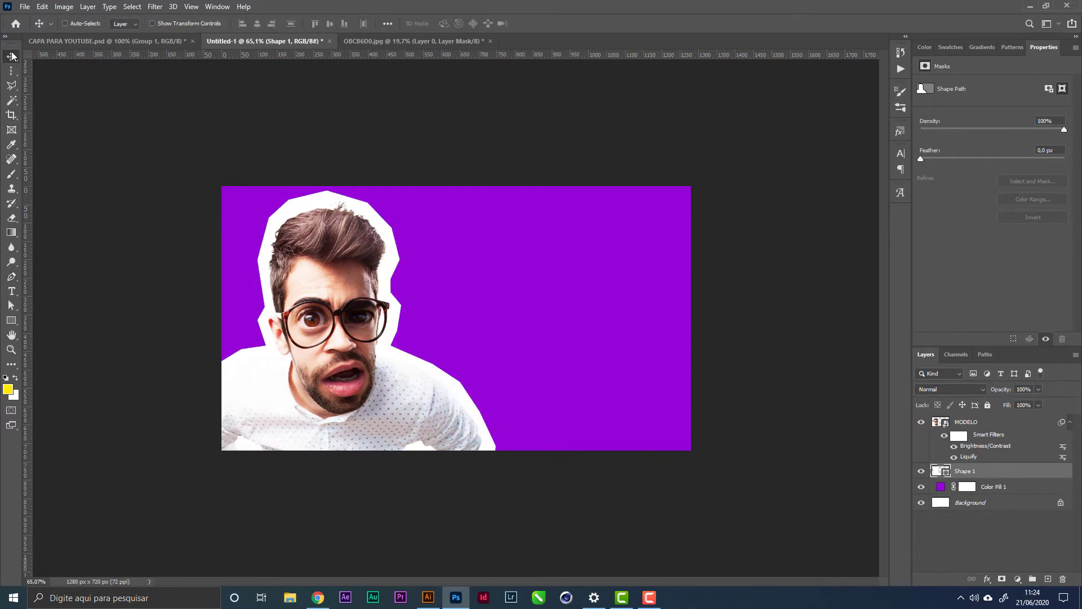
# Rename the white outline shape's layer to CONTORNO
pyautogui.doubleClick(971, 471)
pyautogui.write('CONTORNO')
pyautogui.press('Return')
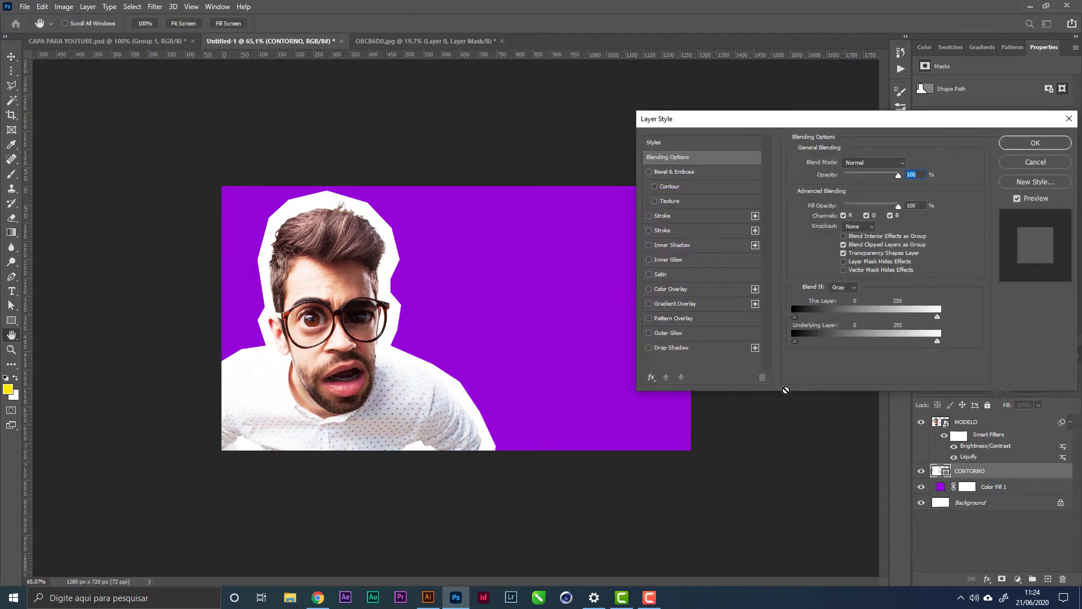
# Add a Multiply drop shadow at 28% opacity to the CONTORNO layer, coloured a dark purple derived from the background
pyautogui.click(704, 351)
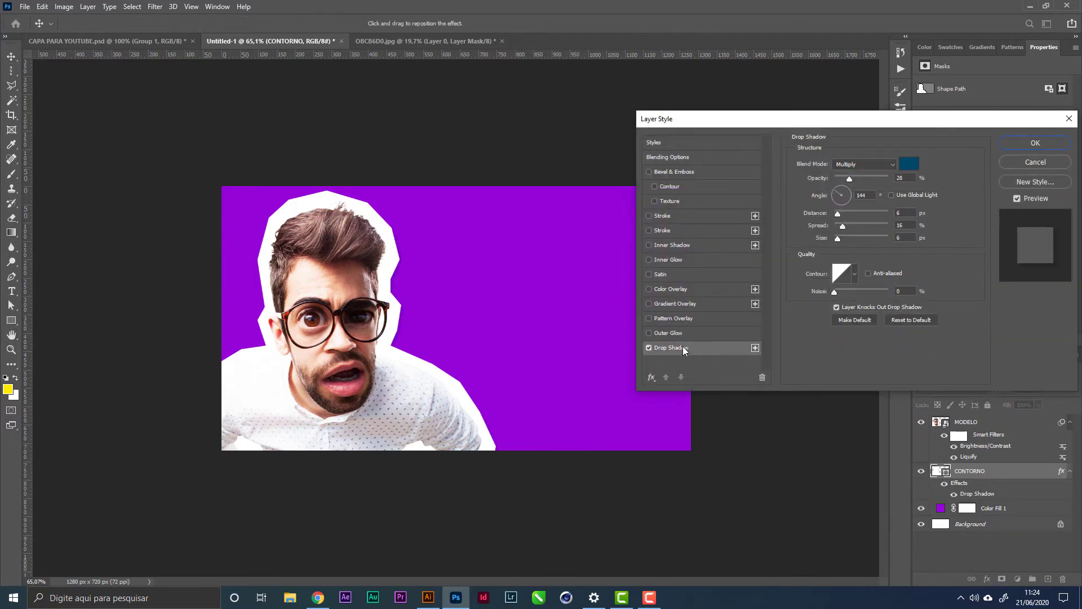
pyautogui.click(916, 170)
pyautogui.click(551, 321)
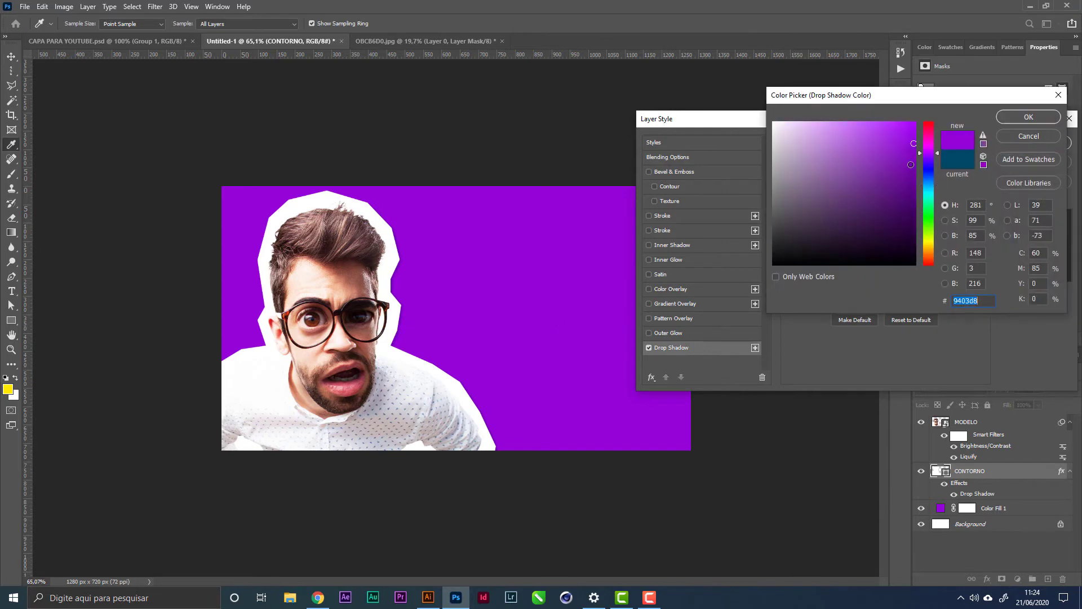
pyautogui.moveTo(911, 165); pyautogui.dragTo(935, 217)
pyautogui.click(1023, 117)
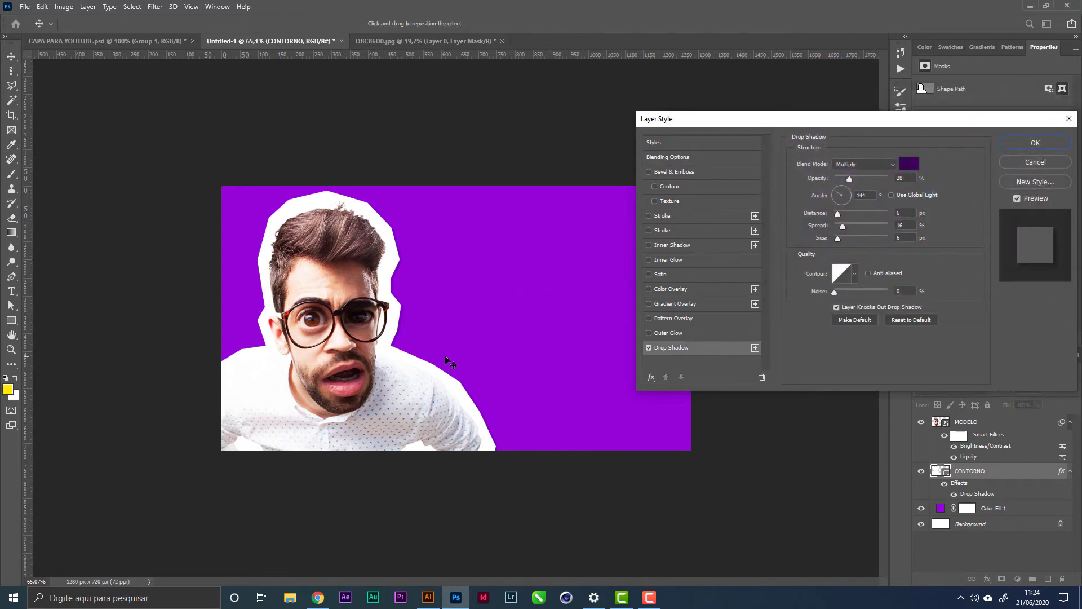
# Offset the CONTORNO drop shadow slightly up and to the right, and raise its spread to about 36%
pyautogui.moveTo(444, 357); pyautogui.dragTo(449, 353)
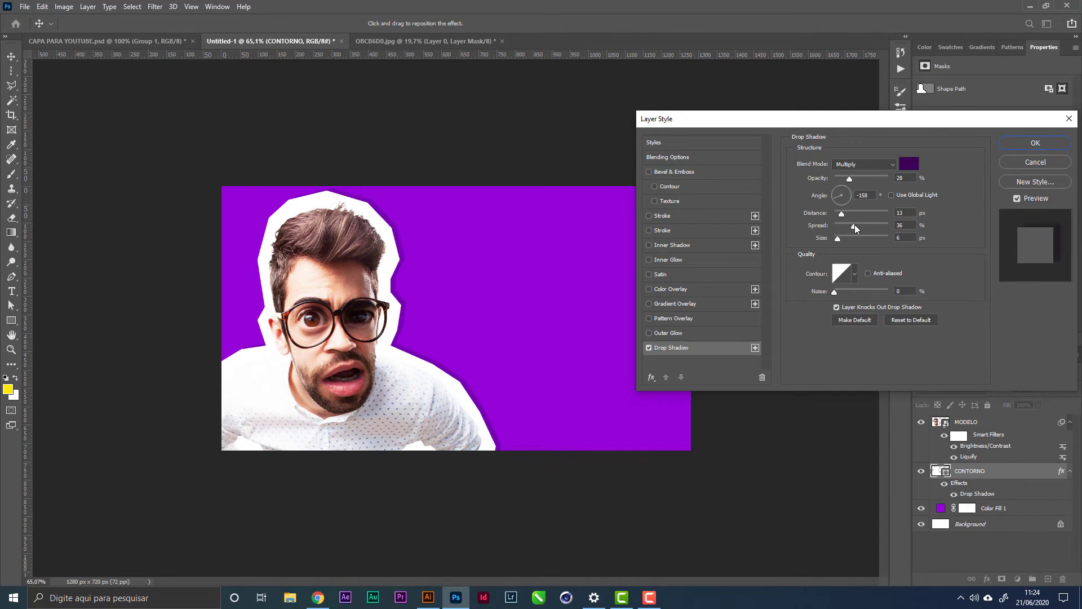
pyautogui.moveTo(487, 306); pyautogui.dragTo(485, 309)
pyautogui.click(1044, 145)
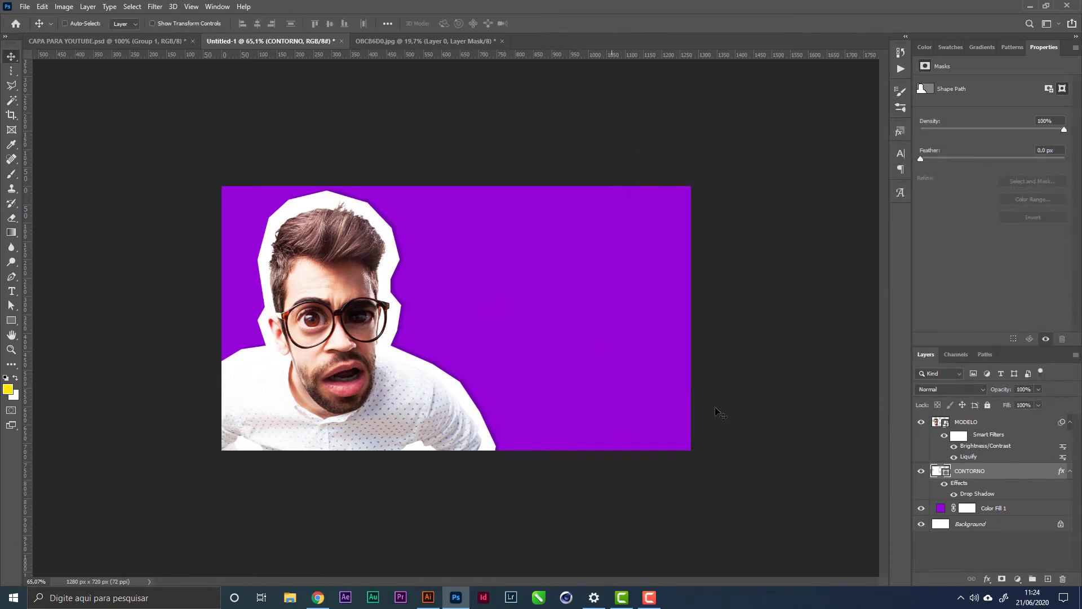
# Group the MODELO and CONTORNO layers together and name the group MODELO
pyautogui.click(1010, 427)
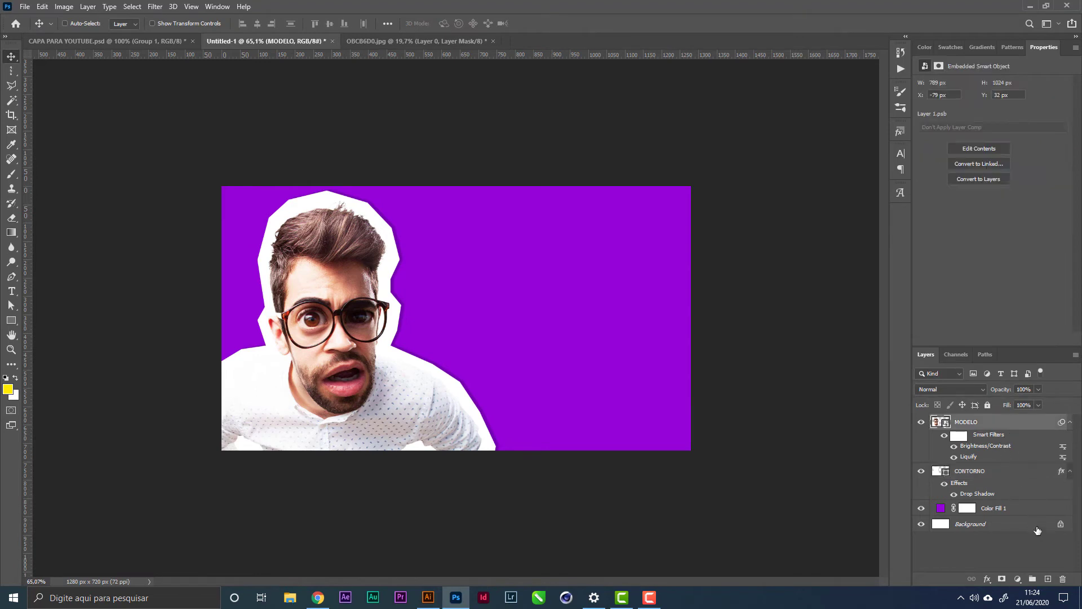
pyautogui.click(1004, 469)
pyautogui.keyDown('shift'); pyautogui.click(1008, 426); pyautogui.keyUp('shift')
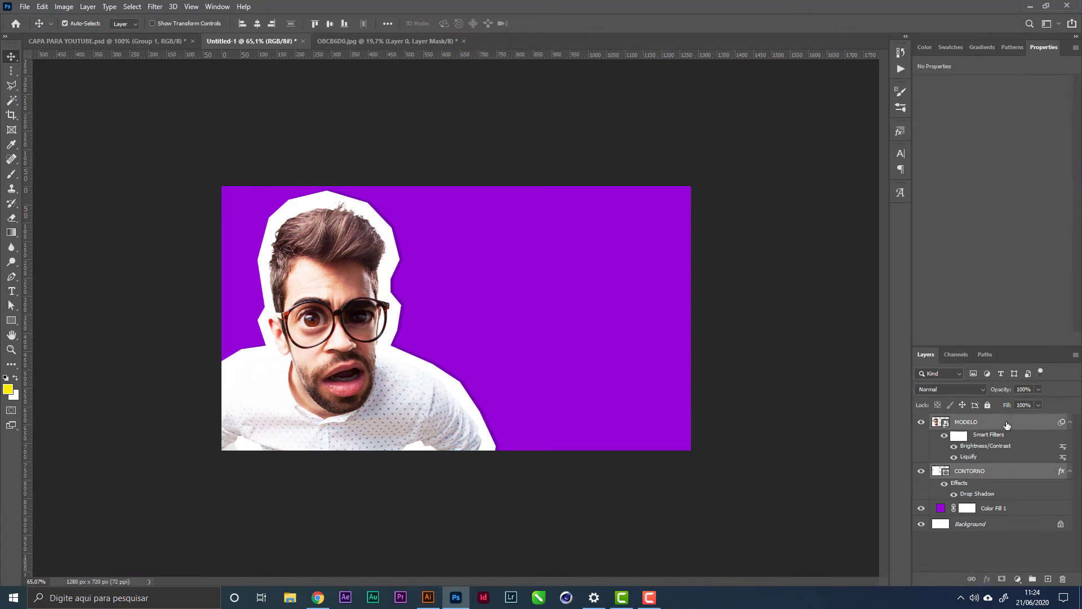
pyautogui.hotkey('ctrl', 'g')
pyautogui.doubleClick(965, 421)
pyautogui.write('MODELO')
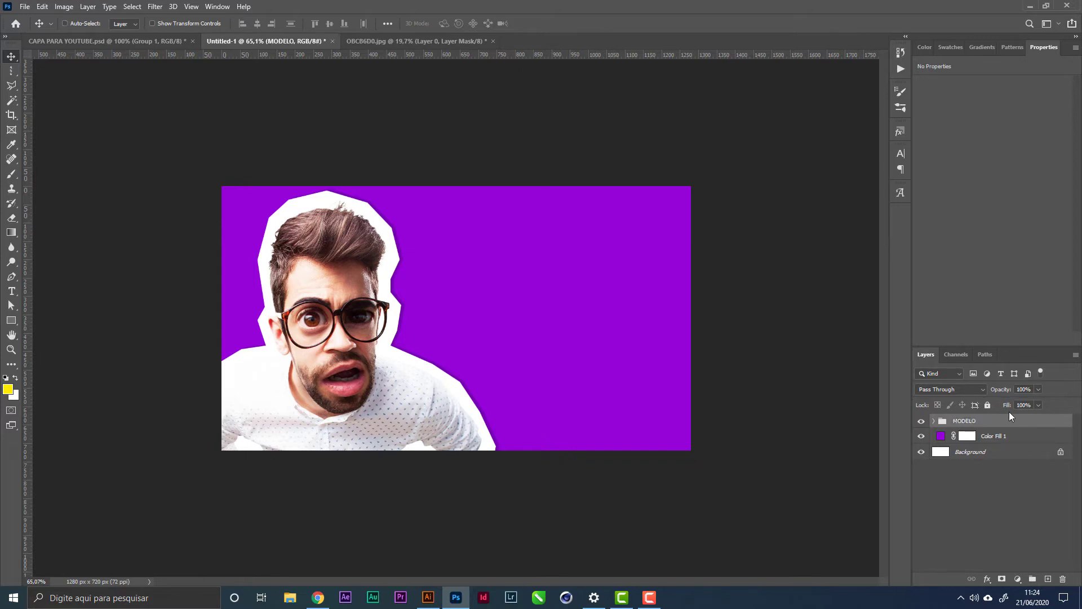
# Delete the white Background layer and put Color Fill 1 into a group named BACKGROUND
pyautogui.click(1003, 452)
pyautogui.press('Delete')
pyautogui.hotkey('ctrl', 'g')
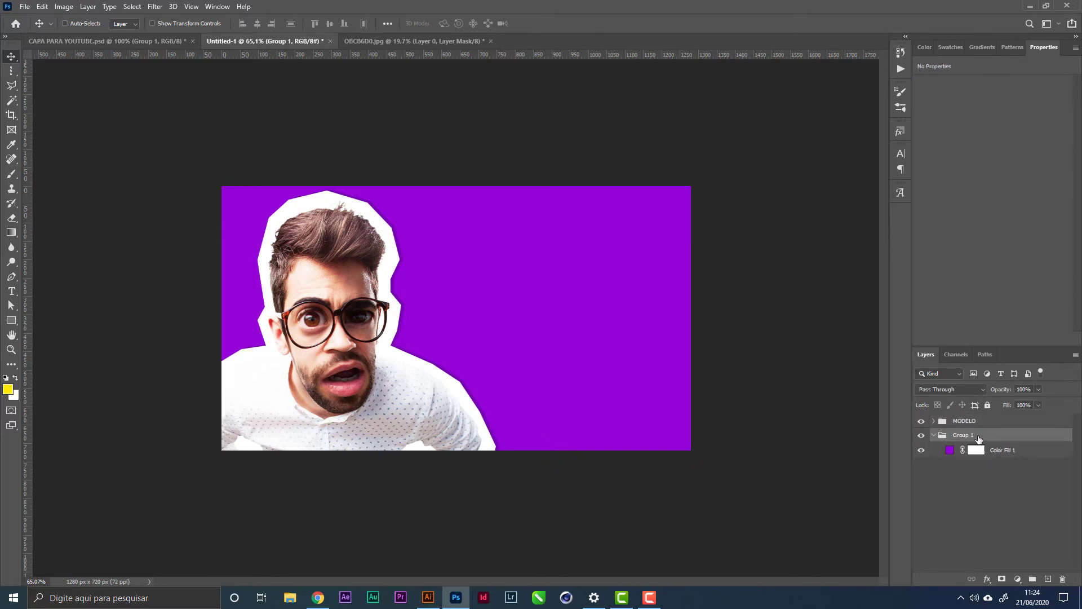
pyautogui.doubleClick(965, 434)
pyautogui.write('ba')
pyautogui.write('ckcr')
pyautogui.hotkey('ctrl', 'a')
pyautogui.write('BACKGROUND')
pyautogui.press('Return')
# Save the document on the computer as a Photoshop file named capa in the Área de Trabalho folder
pyautogui.hotkey('ctrl', 's')
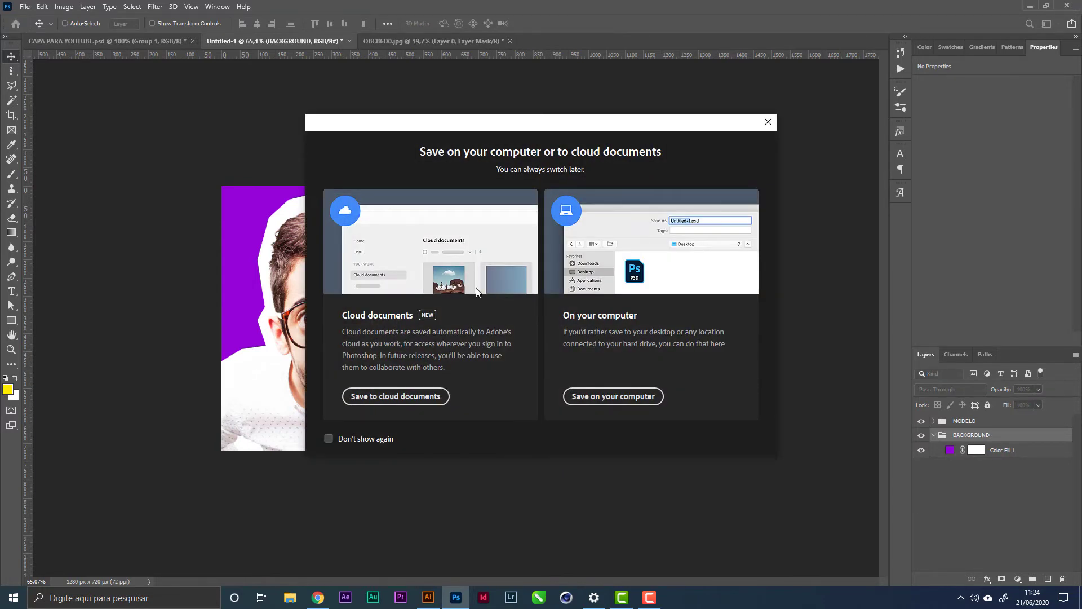
pyautogui.click(574, 398)
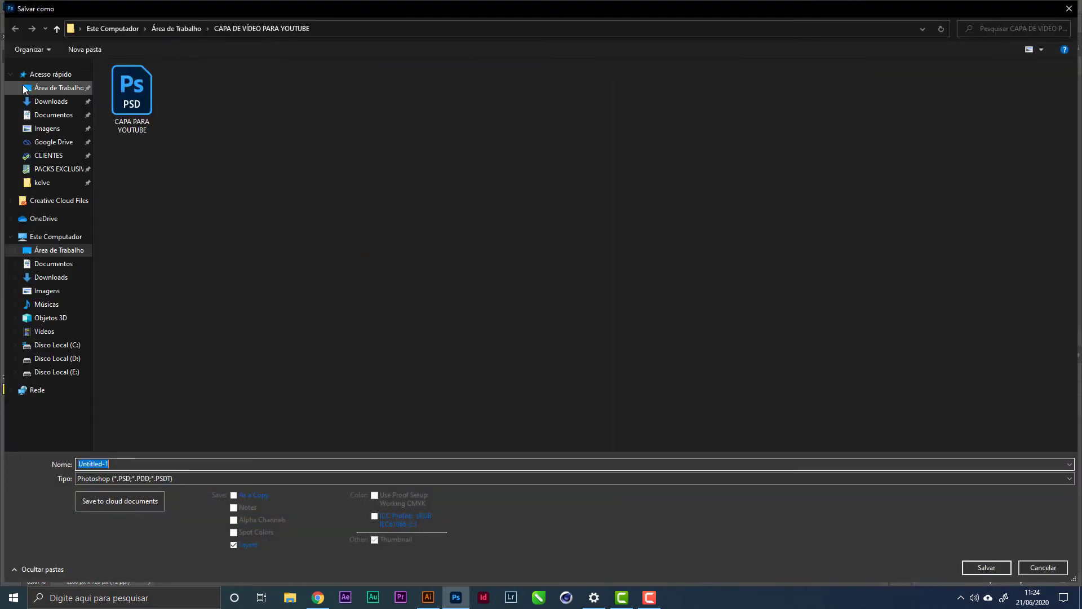
pyautogui.click(23, 89)
pyautogui.click(302, 463)
pyautogui.write('capa')
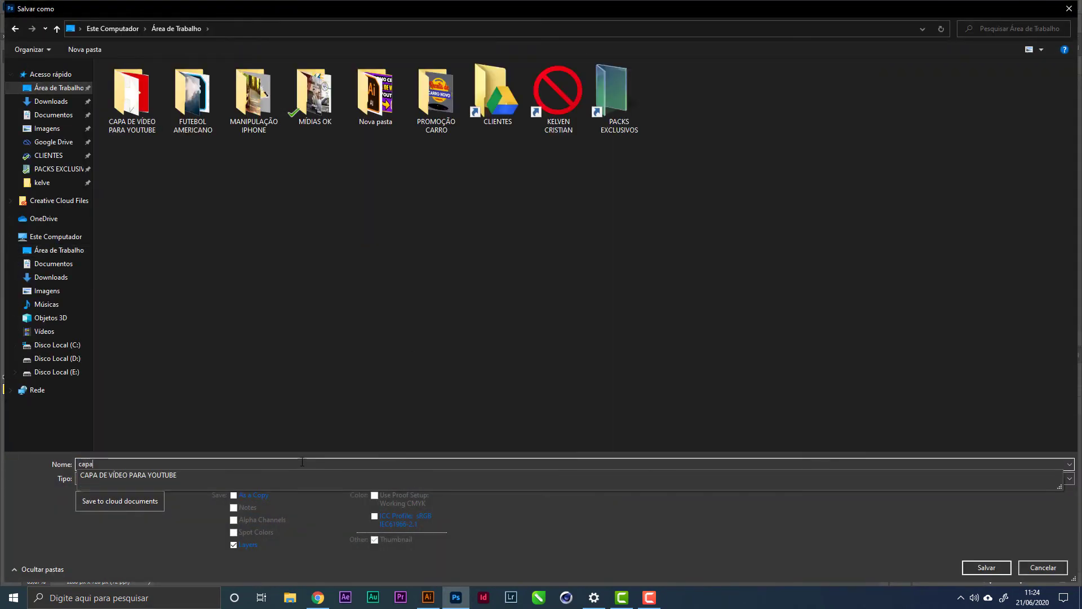
pyautogui.press('Return')
pyautogui.press('Return')
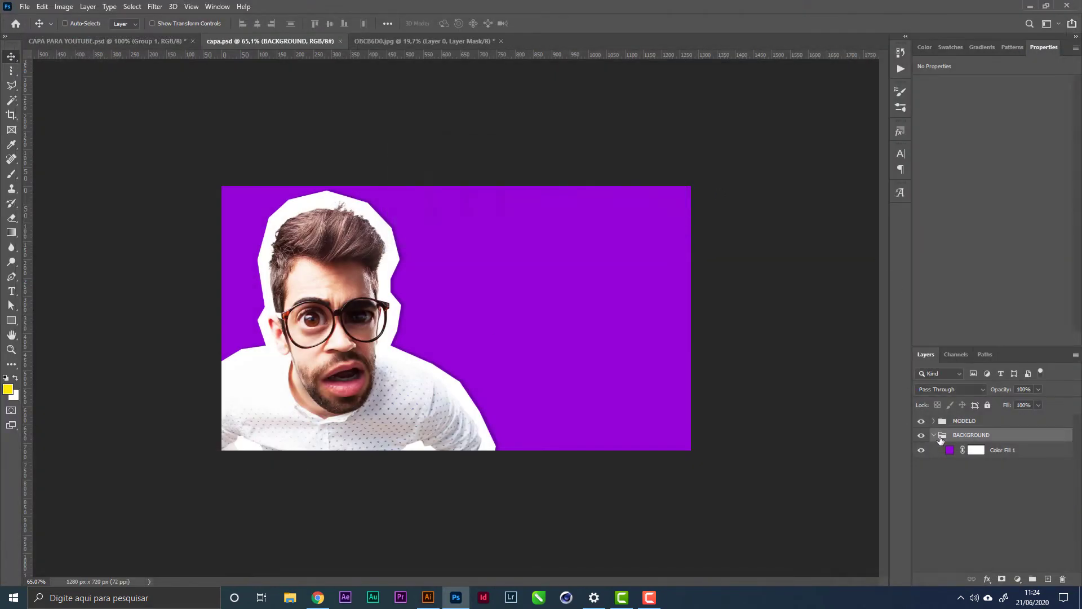
# Add the text COMO CRIAR on a new layer above the MODELO group, in the empty purple area beside the man
pyautogui.click(935, 436)
pyautogui.click(995, 423)
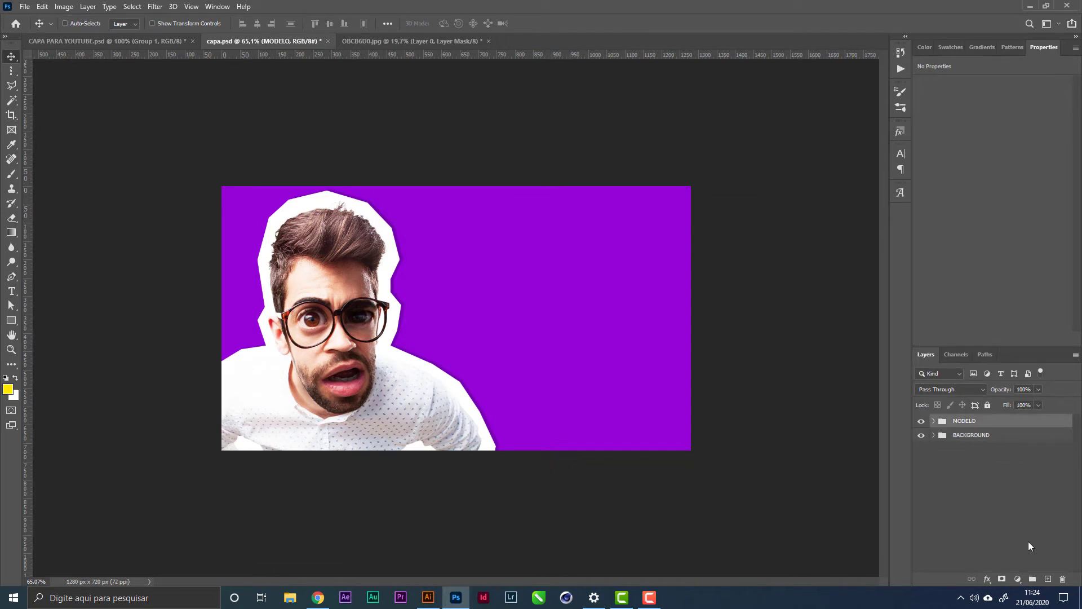
pyautogui.click(1047, 579)
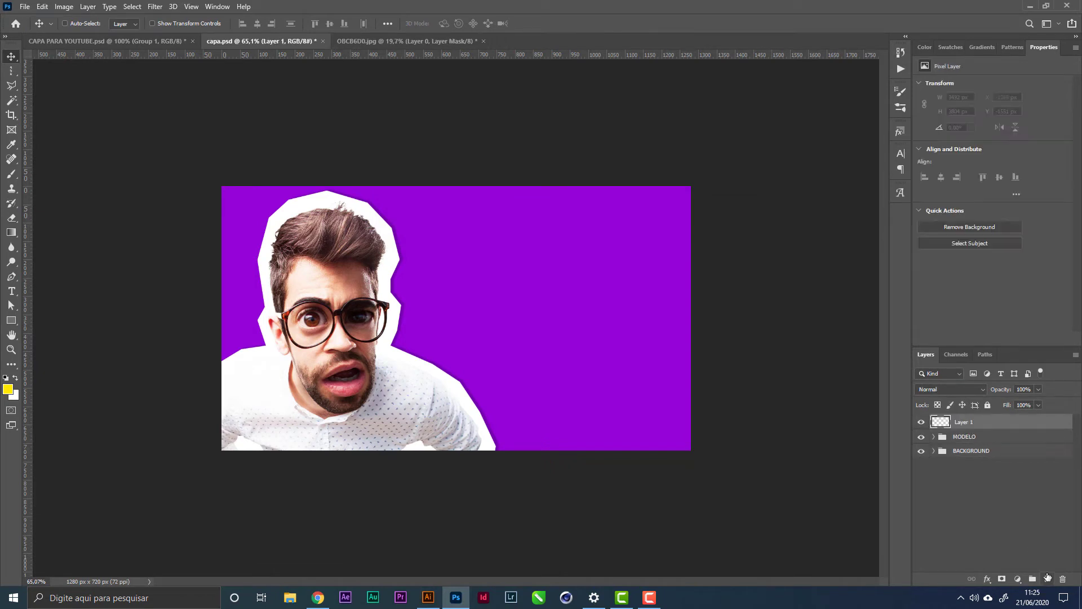
pyautogui.press('t')
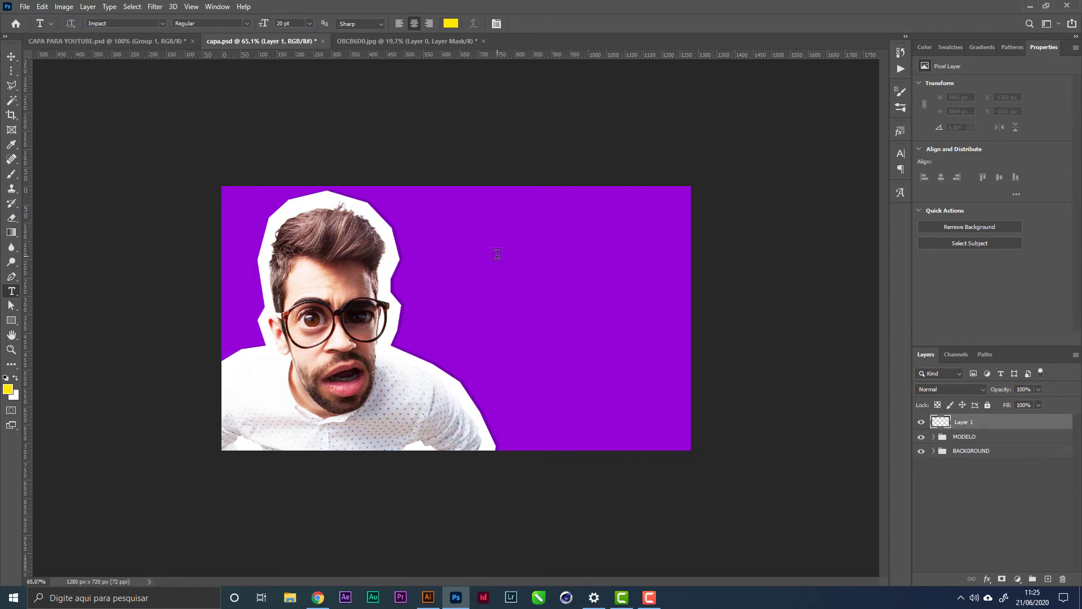
pyautogui.click(492, 249)
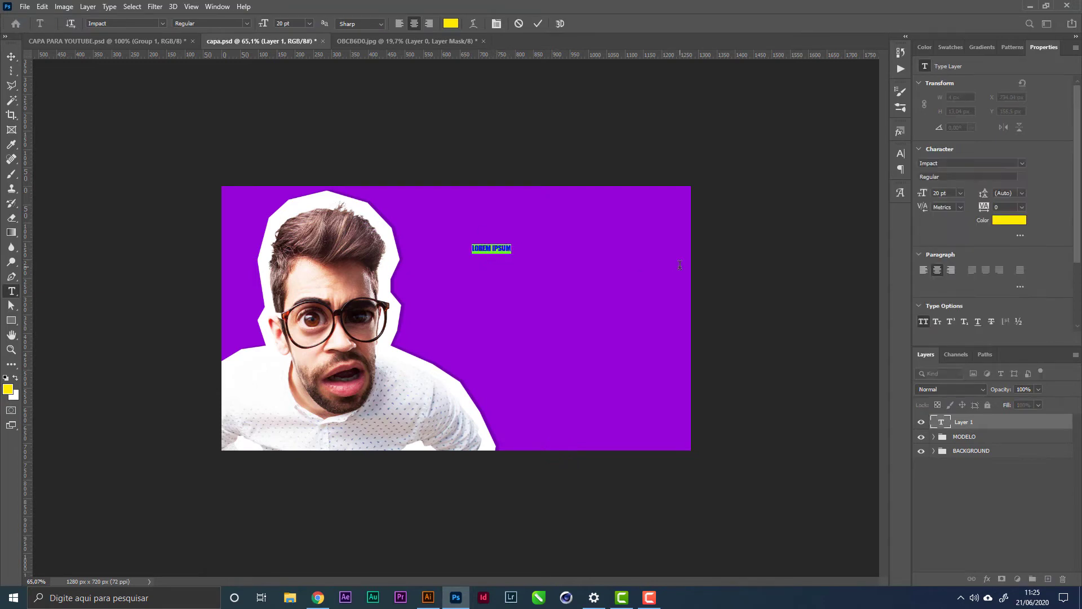
pyautogui.write('CAM')
pyautogui.write('O CRIAR')
pyautogui.hotkey('ctrl', 'Return')
pyautogui.press('v')
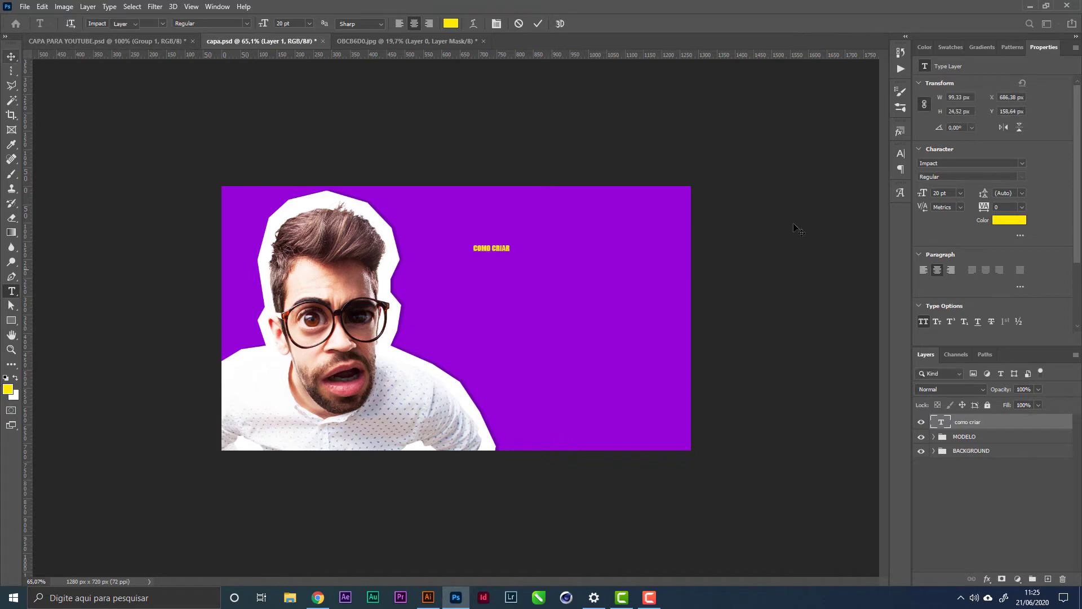
# Change the font of the COMO CRIAR text to Montserrat Black
pyautogui.click(979, 164)
pyautogui.write('mont')
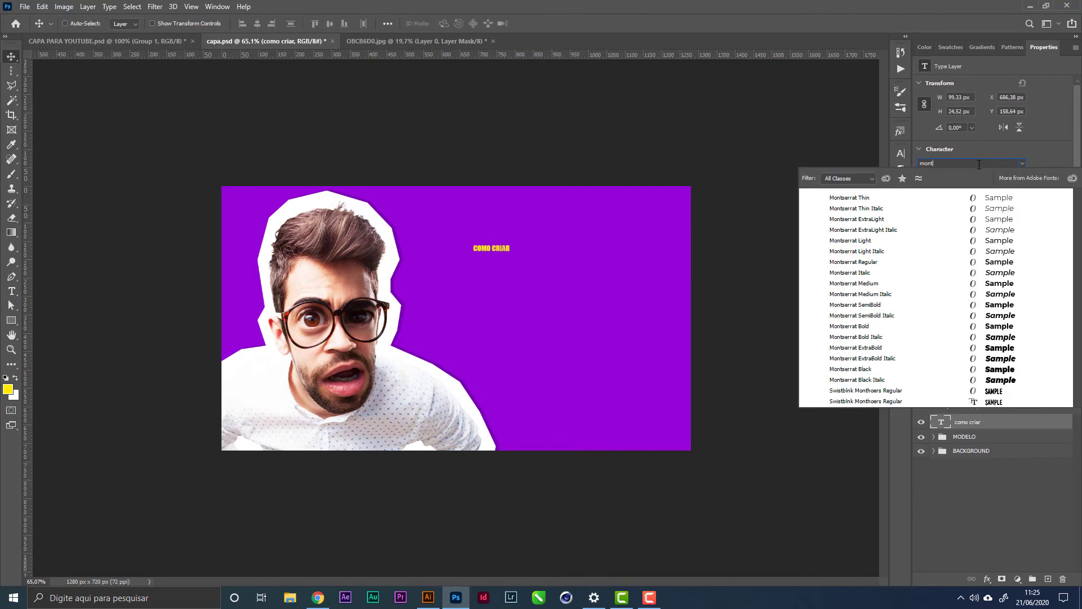
pyautogui.click(992, 370)
# Enlarge the COMO CRIAR text to about 674 px wide and place it near the canvas's top edge, beside the man's head
pyautogui.hotkey('ctrl', 't')
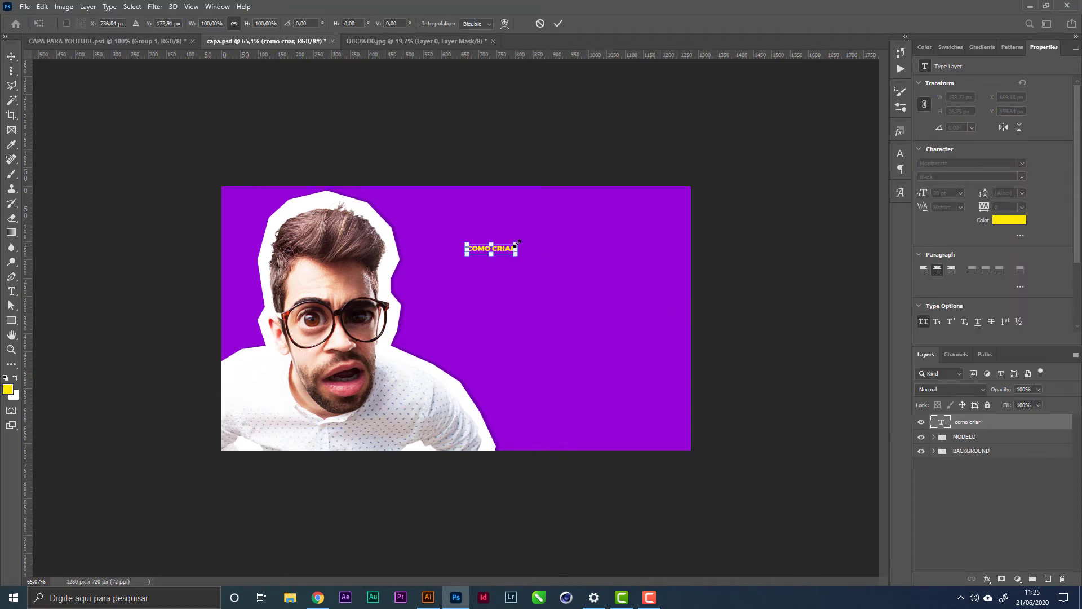
pyautogui.moveTo(518, 243); pyautogui.dragTo(689, 186)
pyautogui.press('Return')
pyautogui.moveTo(629, 276)
pyautogui.mouseDown()
pyautogui.moveTo(608, 266)
pyautogui.moveTo(619, 284)
pyautogui.moveTo(608, 282)
pyautogui.mouseUp()
pyautogui.hotkey('ctrl', 't')
pyautogui.moveTo(442, 257); pyautogui.dragTo(416, 262)
pyautogui.press('Return')
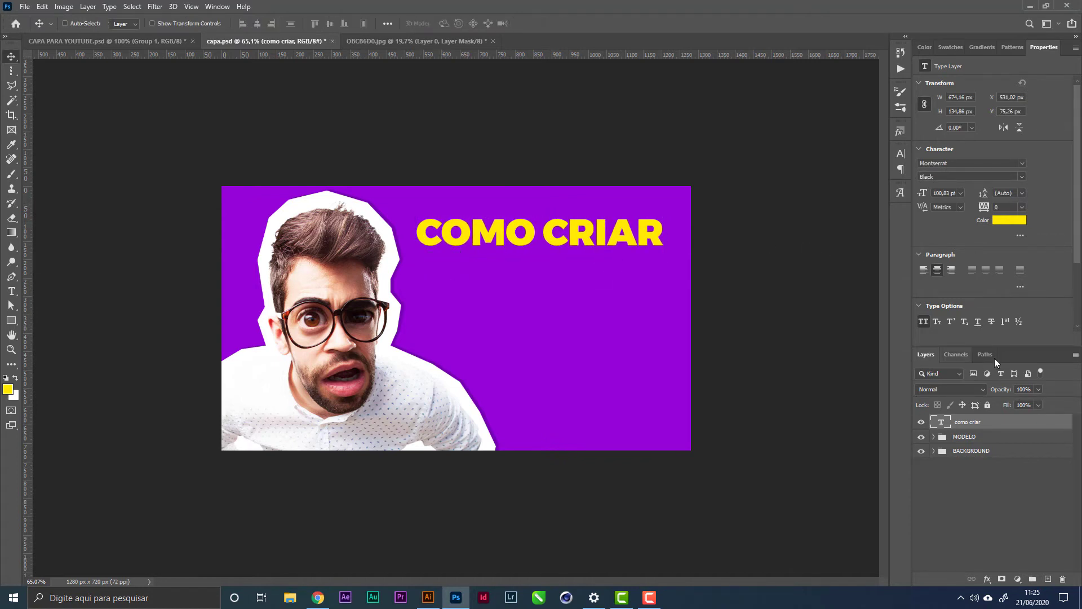
# Set the COMO CRIAR text colour to white (ffffff)
pyautogui.click(1002, 221)
pyautogui.write('ffffff')
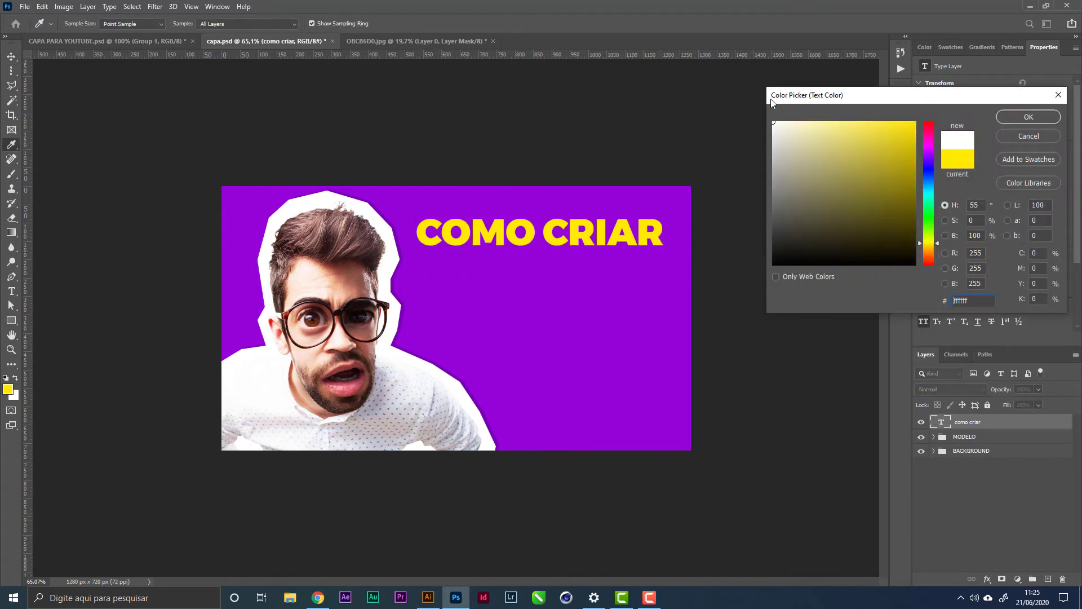
pyautogui.click(1020, 114)
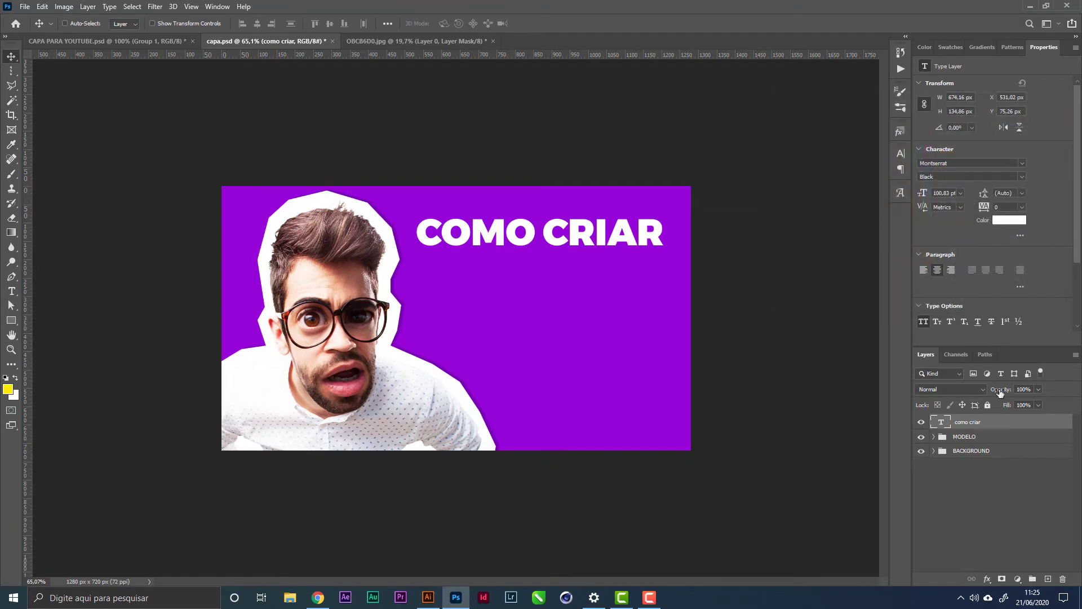
pyautogui.click(1009, 224)
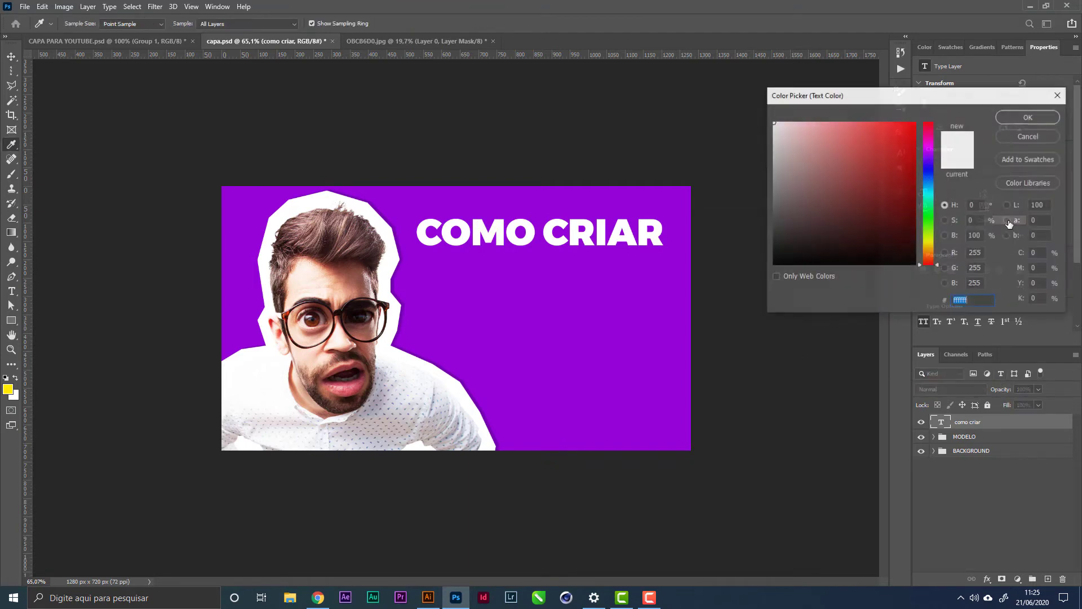
pyautogui.click(1037, 134)
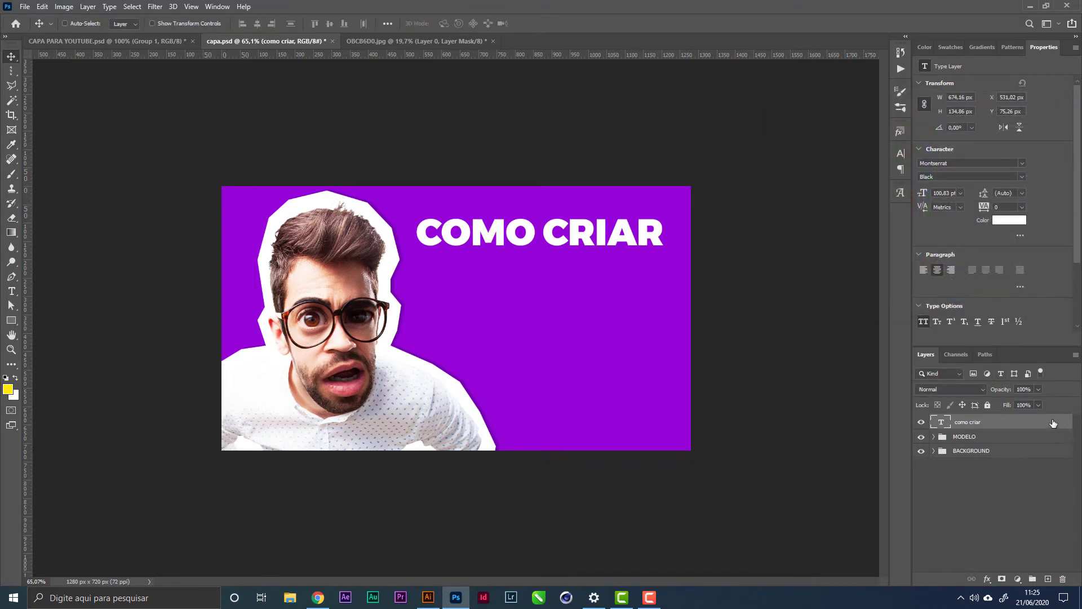
# Add a black outside stroke of about 15 px to the COMO CRIAR text
pyautogui.doubleClick(1054, 423)
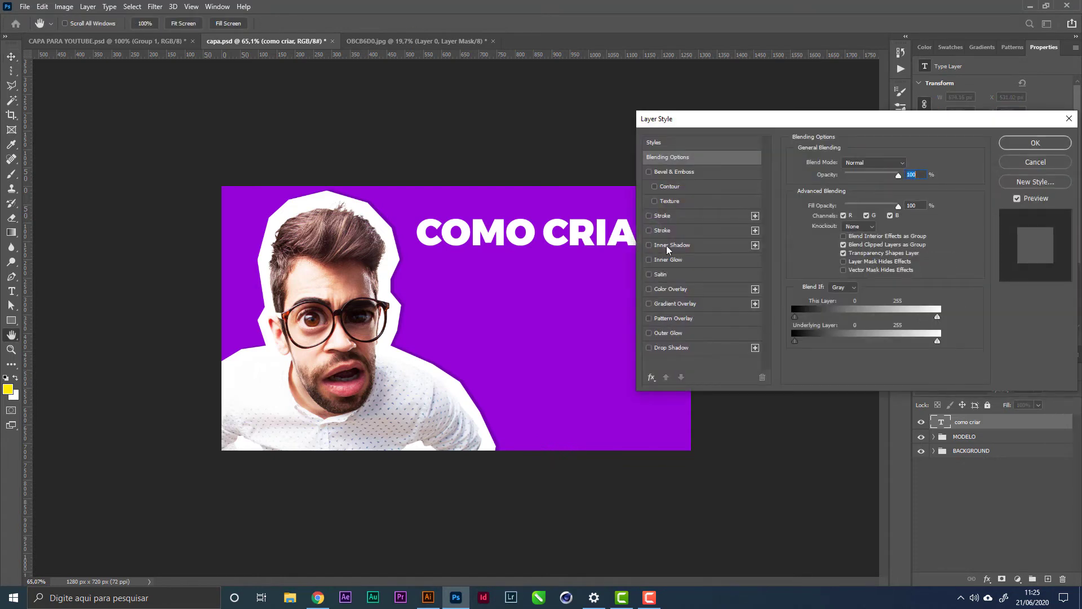
pyautogui.click(677, 218)
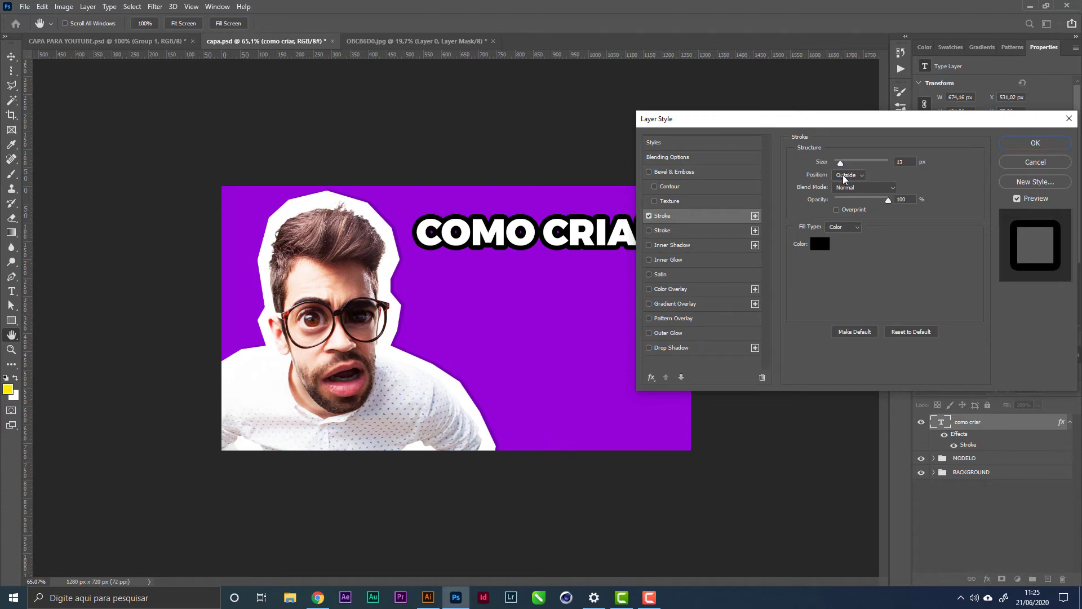
pyautogui.moveTo(841, 161); pyautogui.dragTo(841, 161)
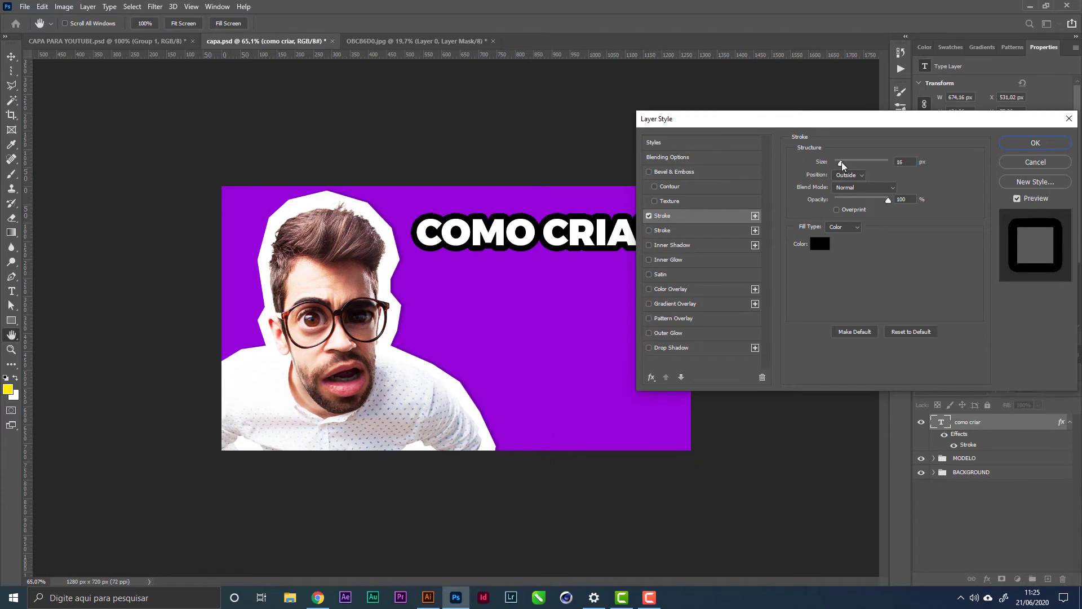
pyautogui.click(1030, 143)
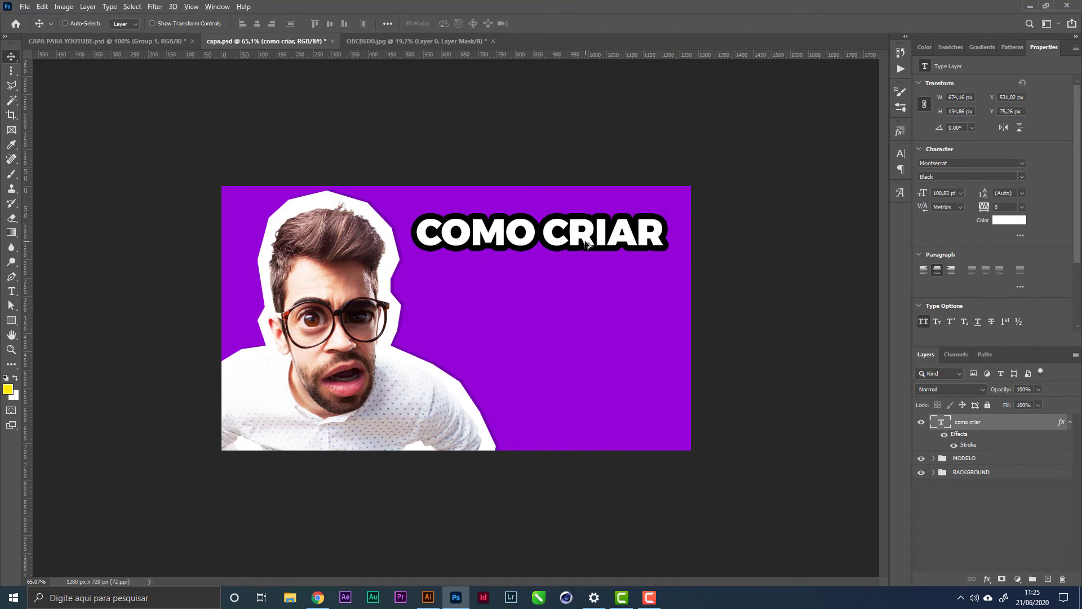
# Duplicate the COMO CRIAR text directly below the original and change the copy's wording to CAPA DE VÍDEO
pyautogui.moveTo(588, 236); pyautogui.dragTo(587, 294)
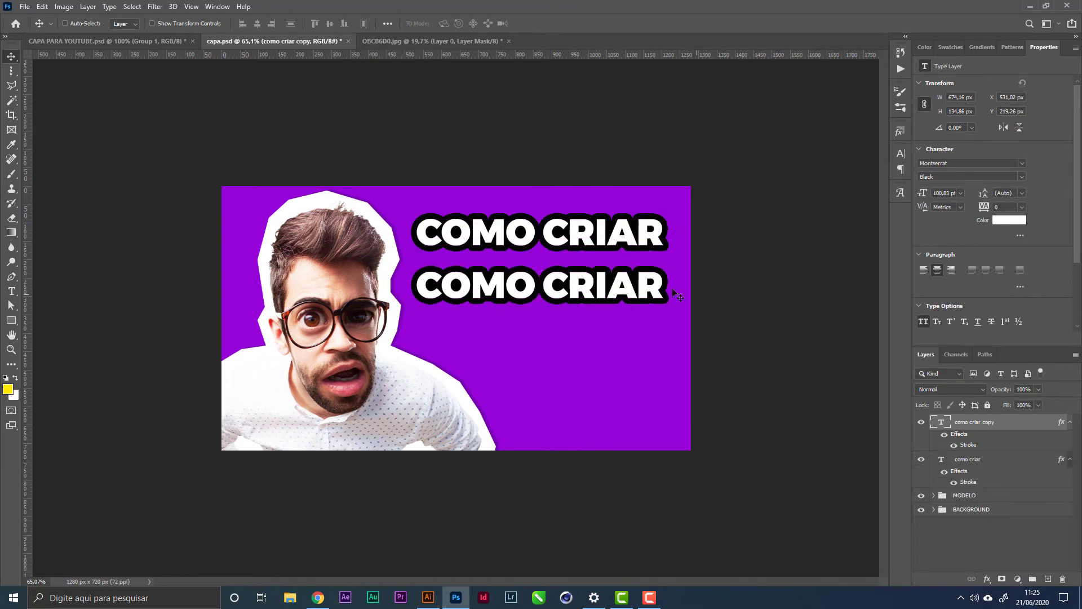
pyautogui.doubleClick(593, 288)
pyautogui.write('CAPA')
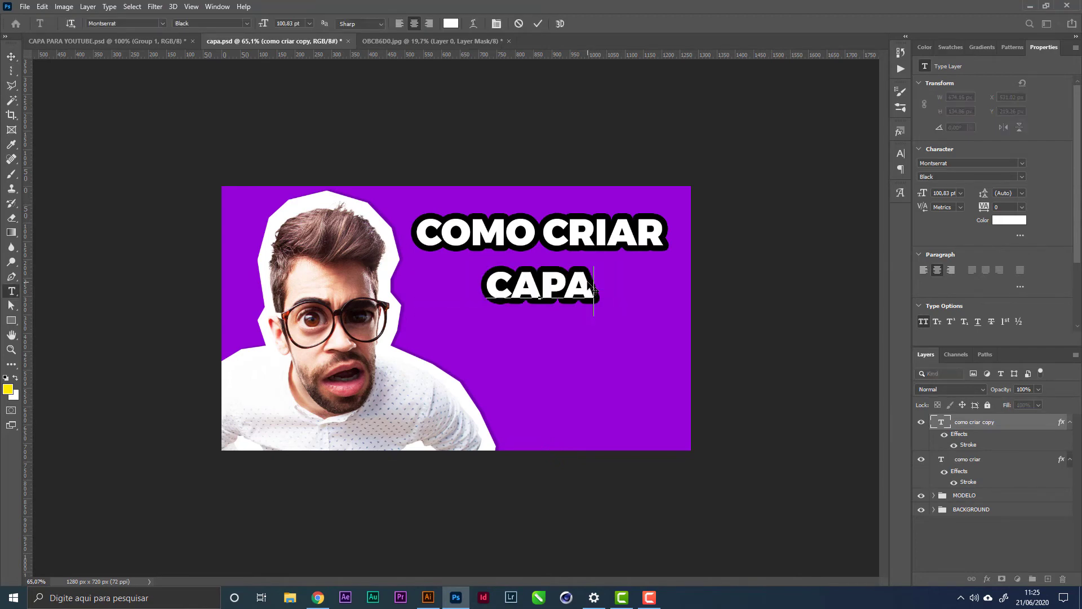
pyautogui.write(' DE VÍDEO')
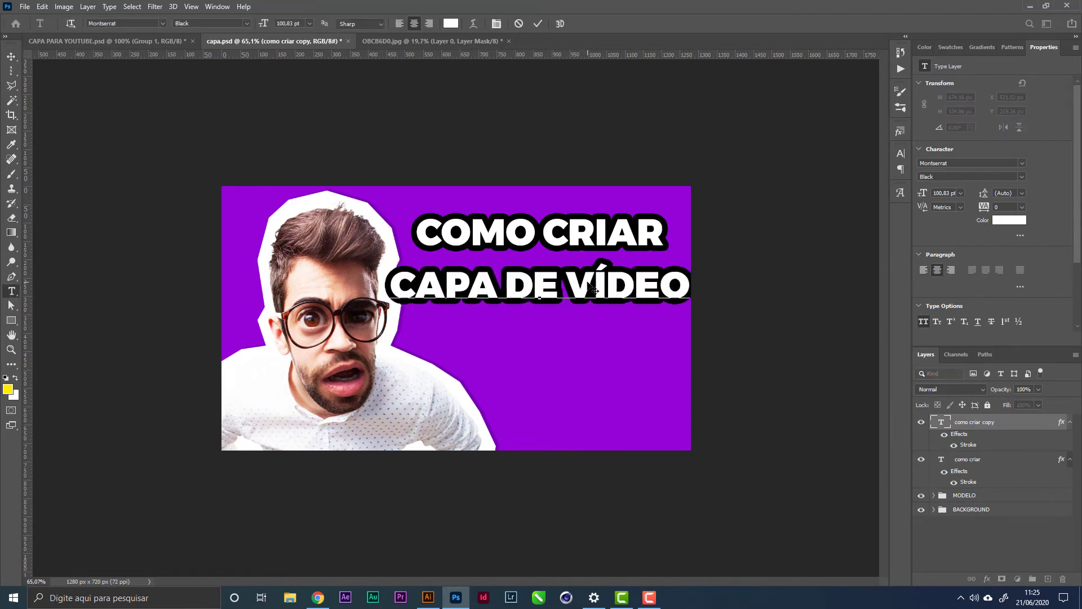
pyautogui.hotkey('ctrl', 'Return')
pyautogui.press('v')
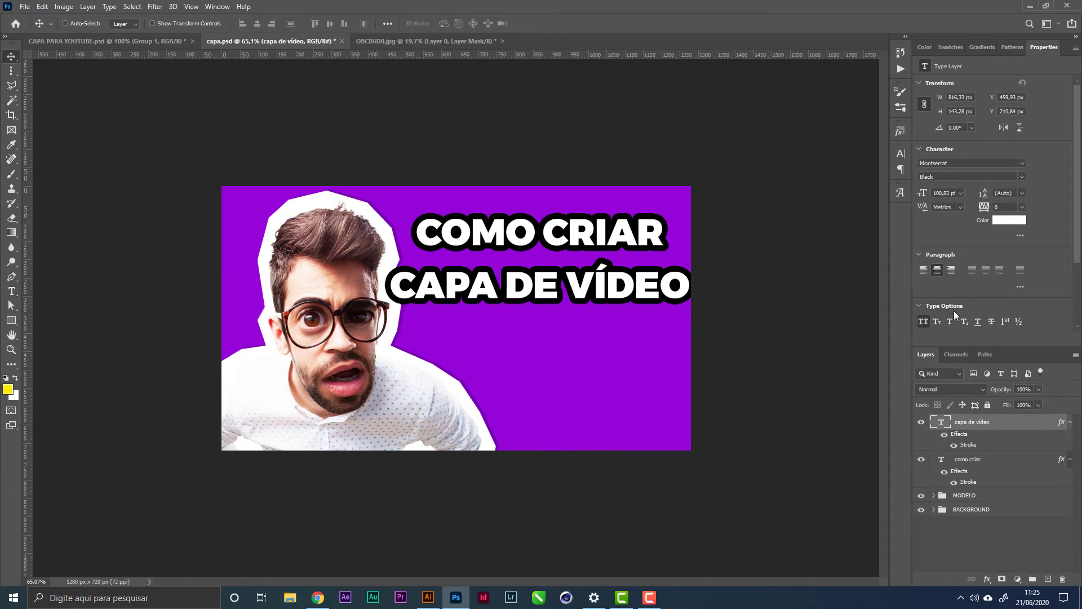
# Set the CAPA DE VÍDEO text in Impact and enlarge it to about 683 px wide, matching the line above
pyautogui.click(966, 164)
pyautogui.write('impact')
pyautogui.press('Return')
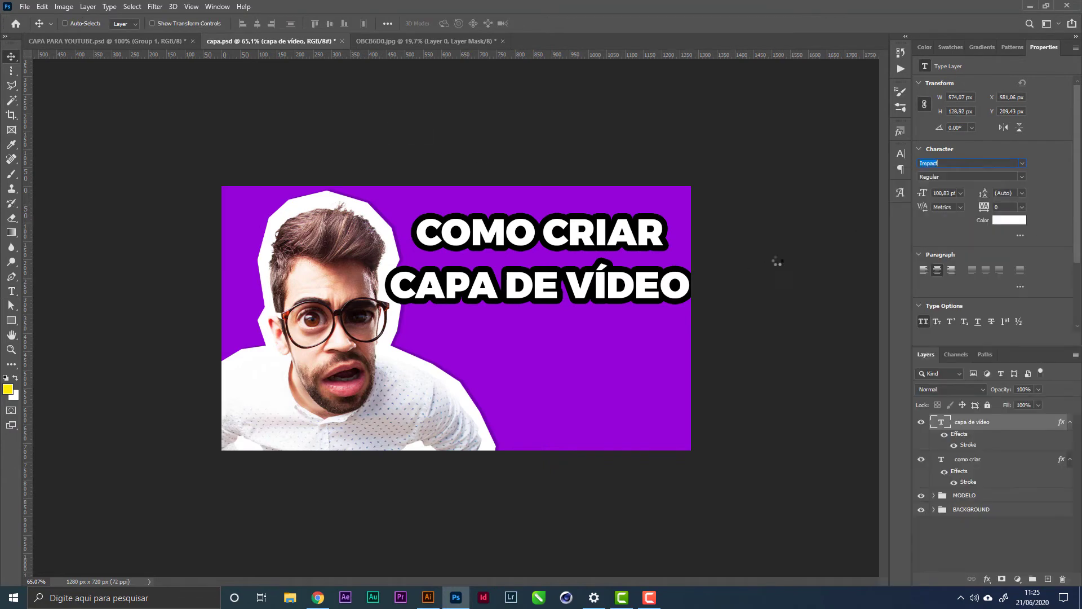
pyautogui.moveTo(632, 306); pyautogui.dragTo(668, 327)
pyautogui.hotkey('ctrl', 't')
pyautogui.press('Return')
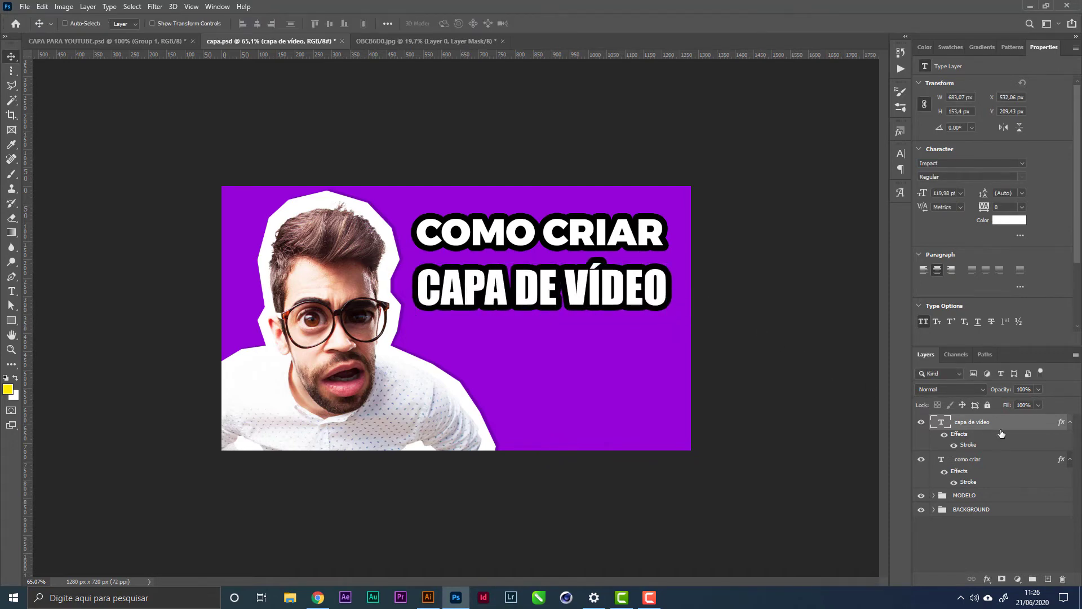
# Add a linear yellow-to-orange gradient overlay at -90° to the CAPA DE VÍDEO text and open its gradient for editing
pyautogui.doubleClick(1044, 427)
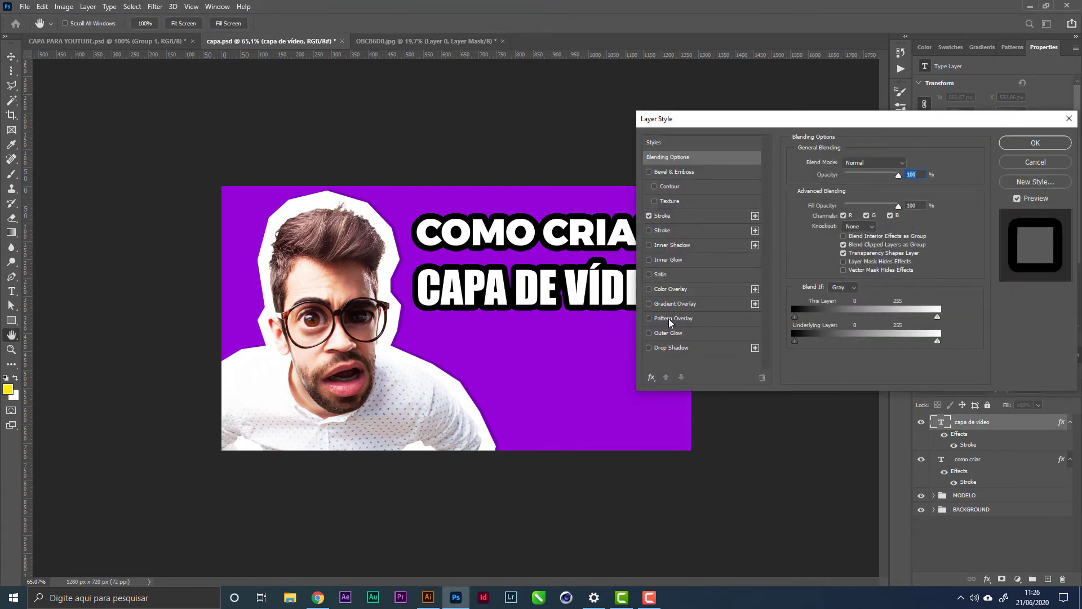
pyautogui.click(692, 305)
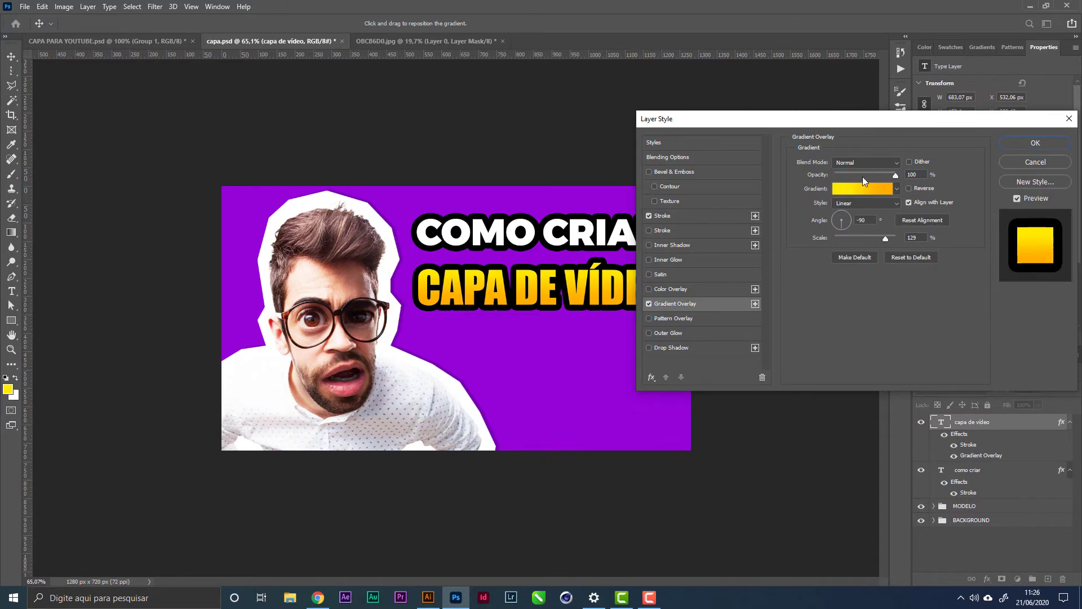
pyautogui.click(860, 189)
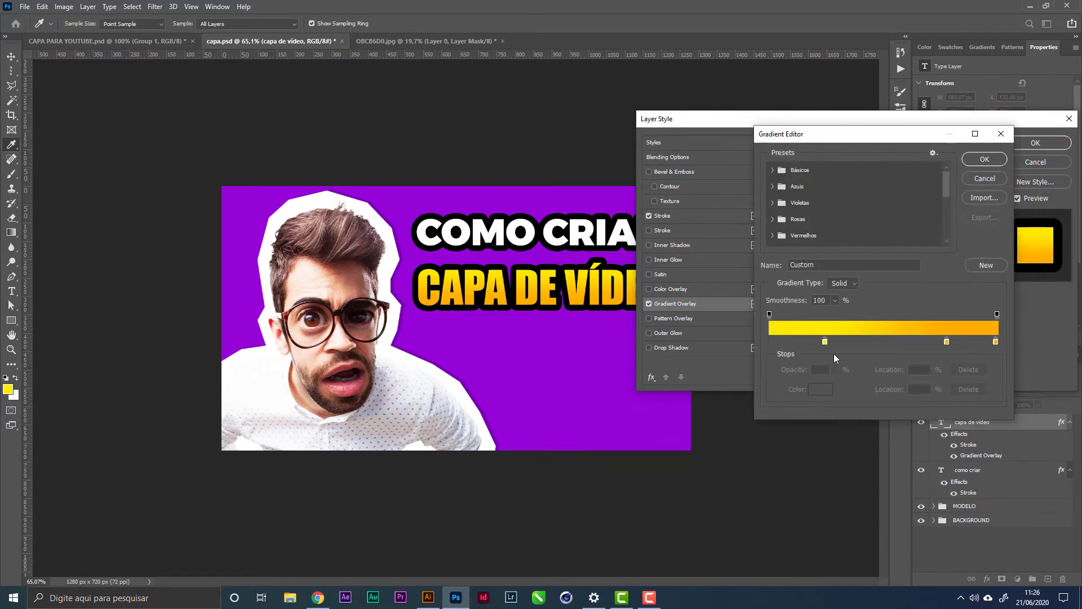
# Examine the hex colour codes of the gradient's yellow stop and its end orange stop
pyautogui.click(824, 342)
pyautogui.click(827, 389)
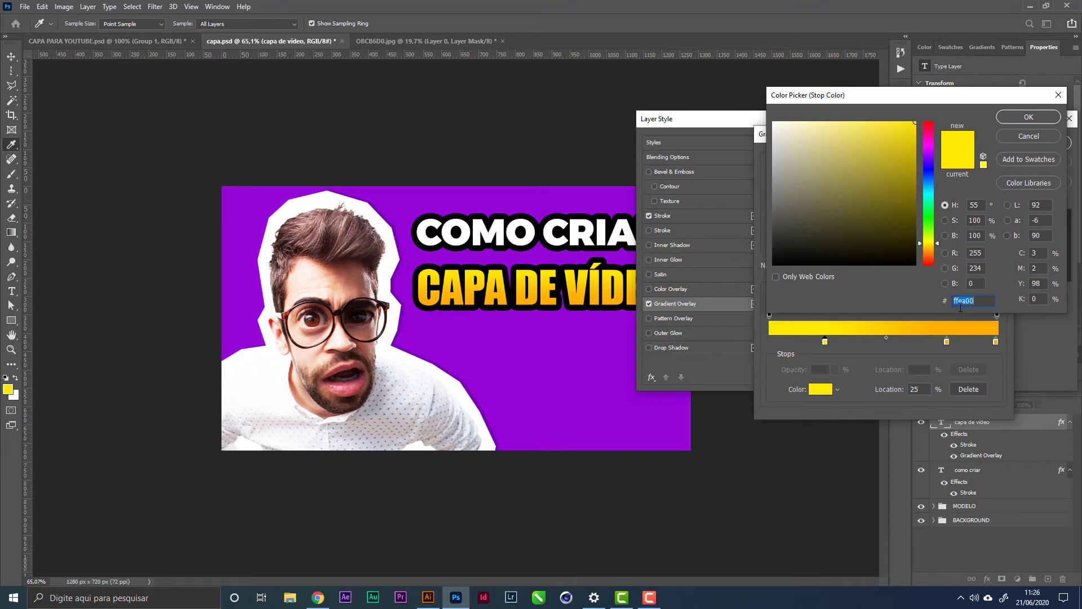
pyautogui.click(1034, 120)
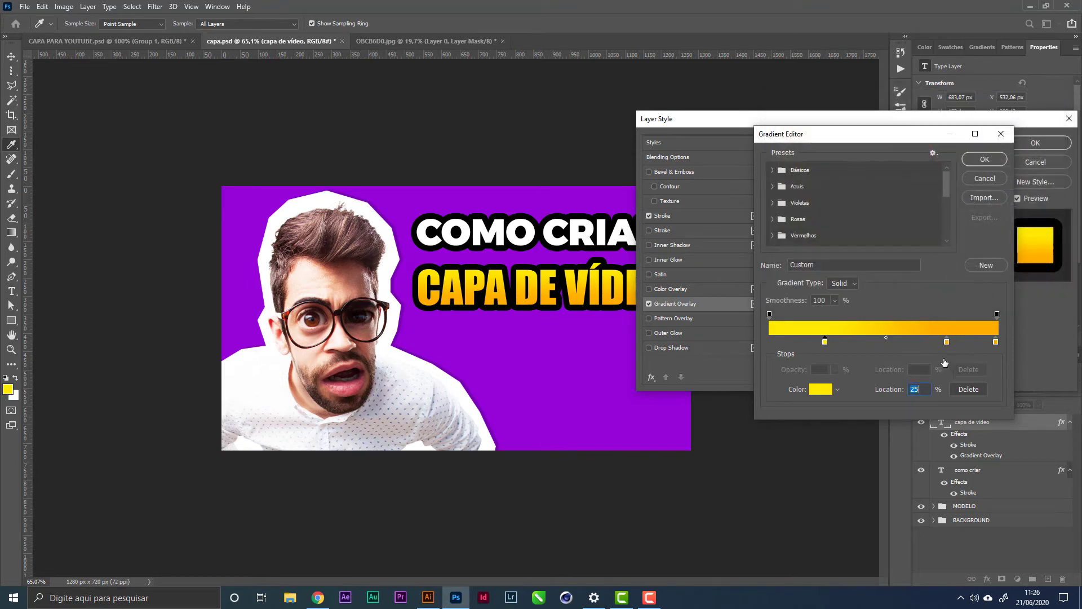
pyautogui.click(996, 342)
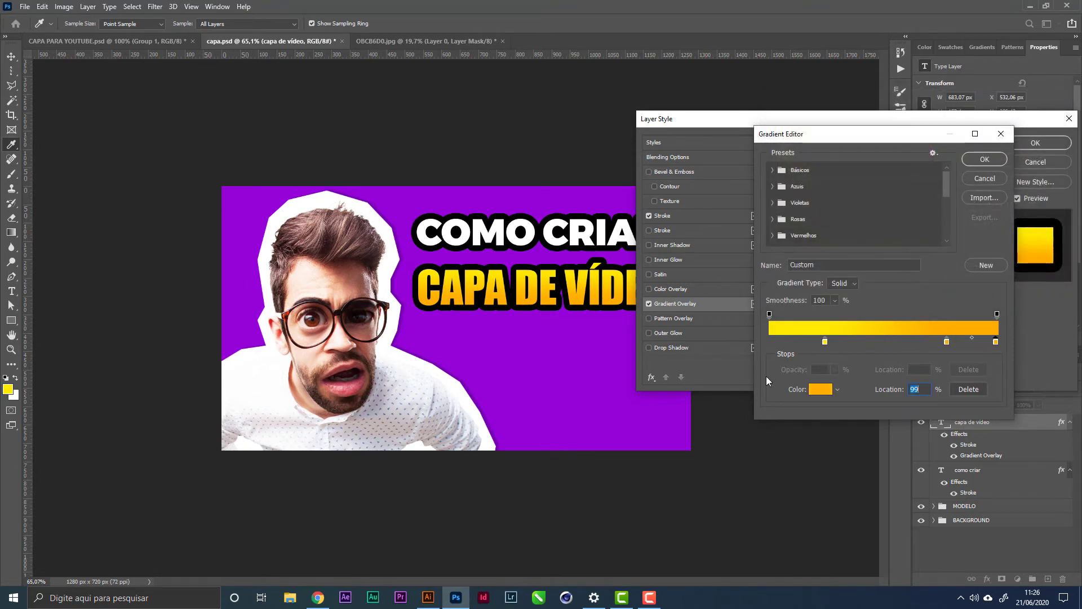
pyautogui.click(822, 389)
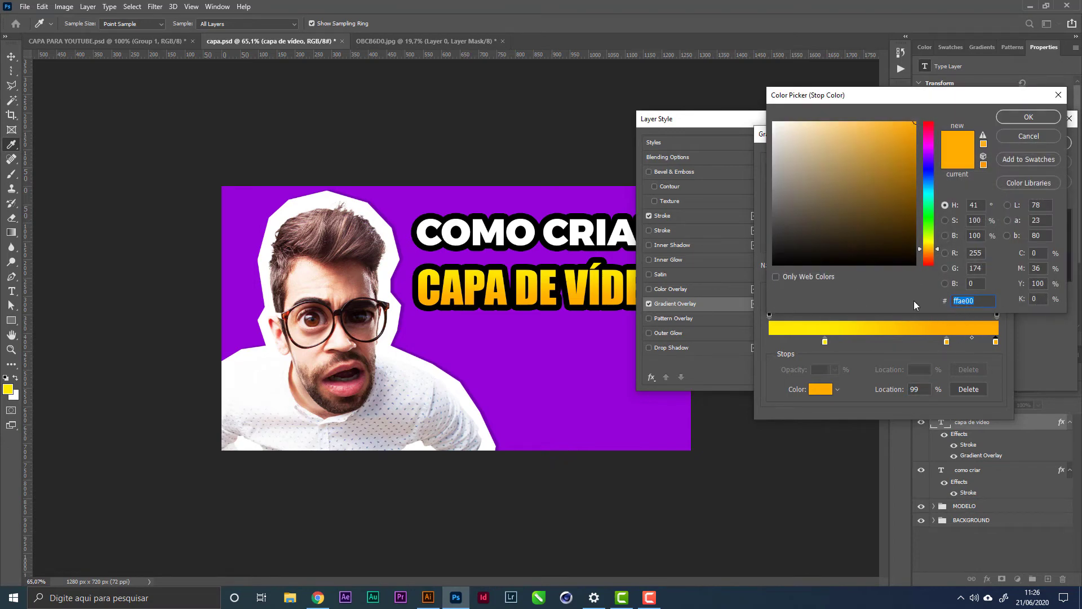
pyautogui.click(1032, 118)
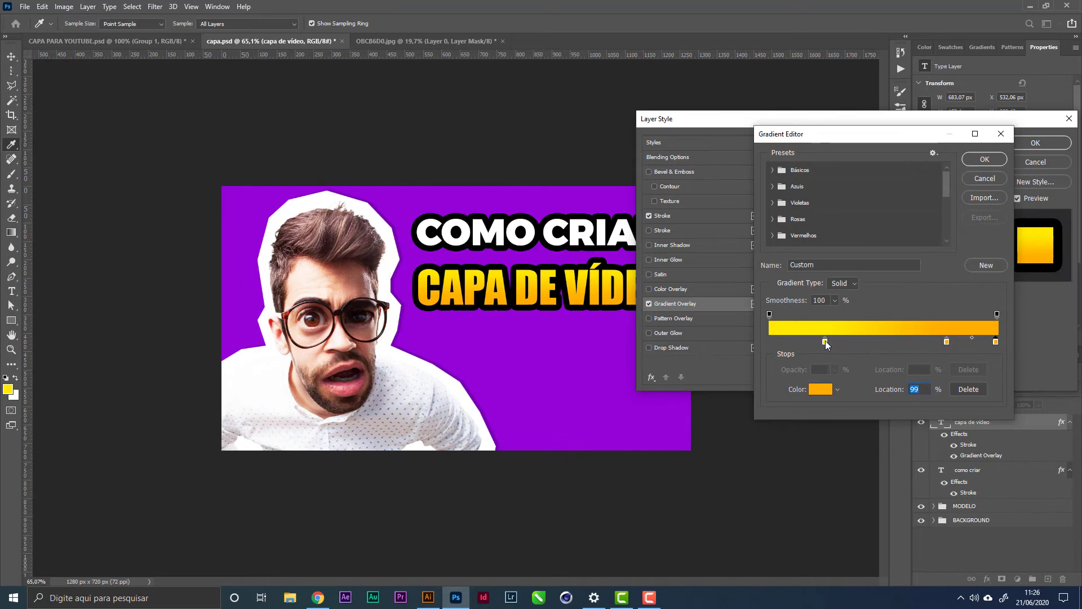
pyautogui.click(825, 341)
pyautogui.click(821, 390)
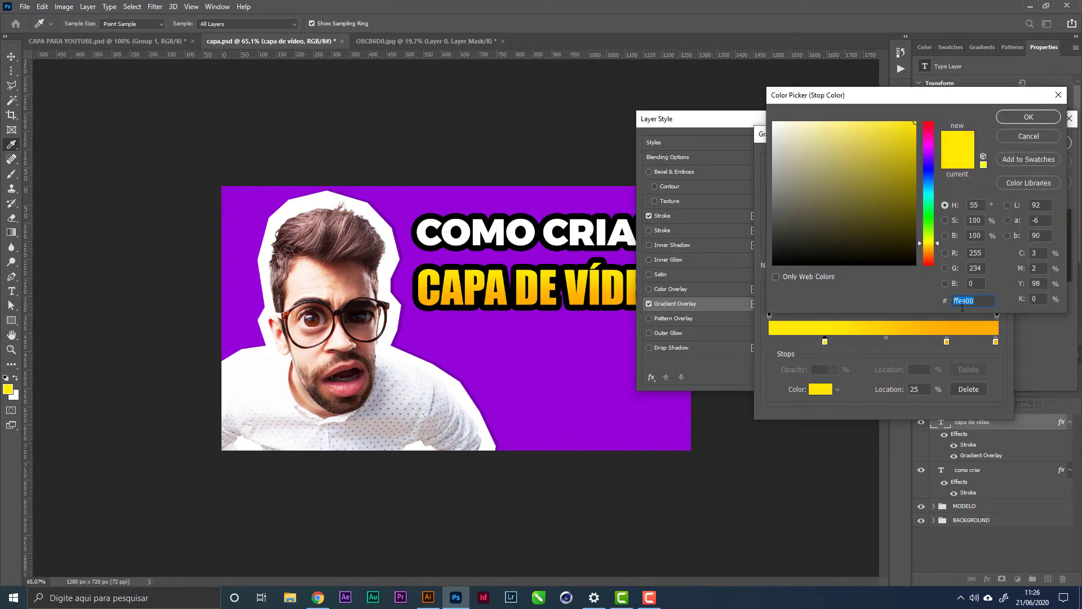
pyautogui.click(1022, 118)
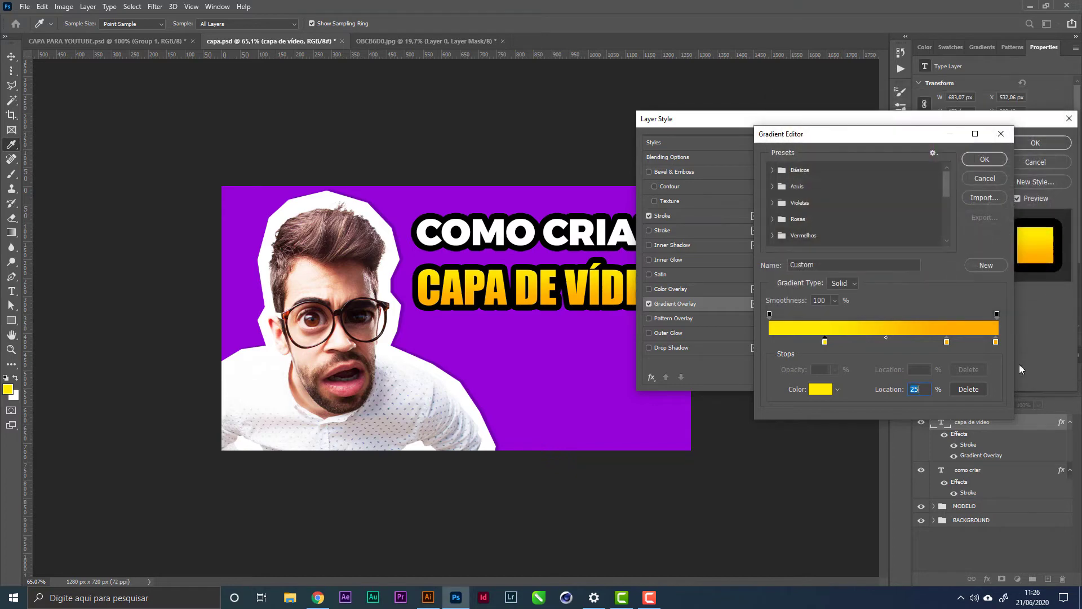
pyautogui.click(995, 342)
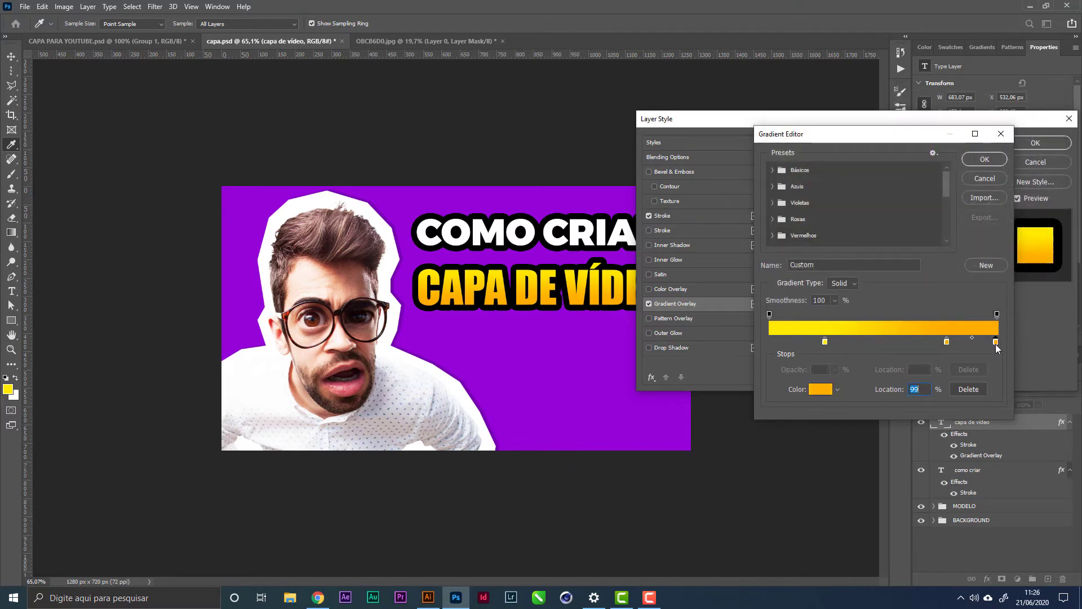
pyautogui.click(812, 392)
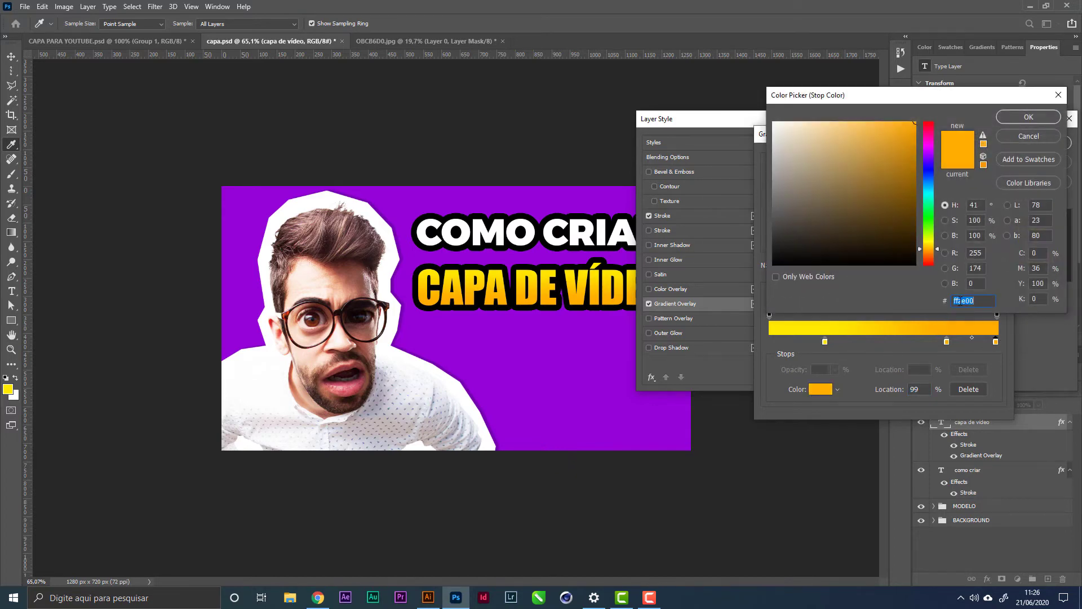
pyautogui.click(1007, 115)
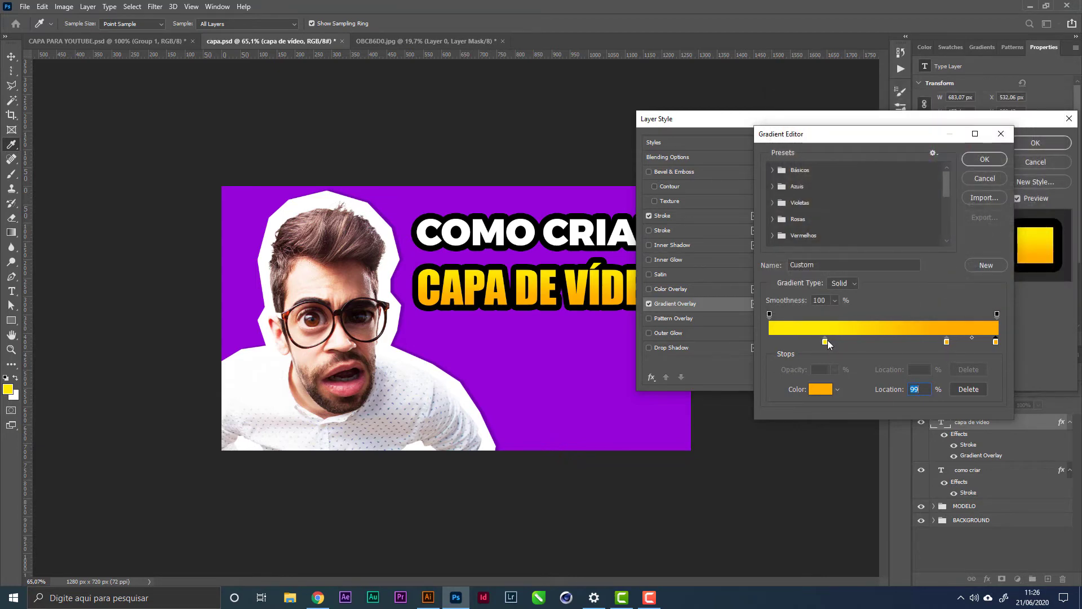
# Reposition the gradient's yellow and orange stops so yellow fills more of the CAPA DE VÍDEO lettering, and apply the overlay
pyautogui.moveTo(825, 342); pyautogui.dragTo(771, 343)
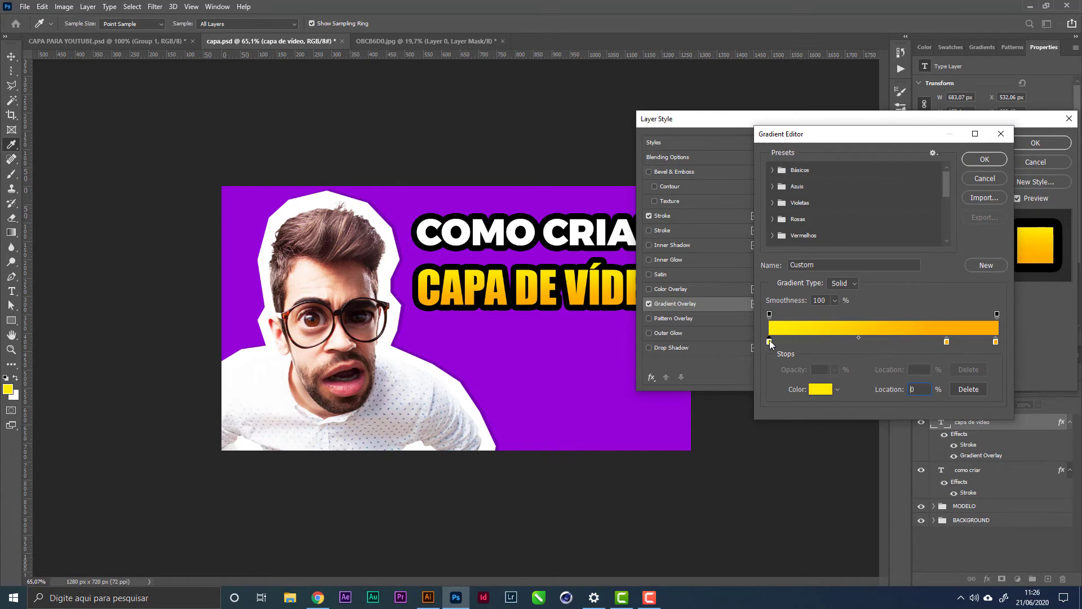
pyautogui.moveTo(845, 342); pyautogui.dragTo(847, 343)
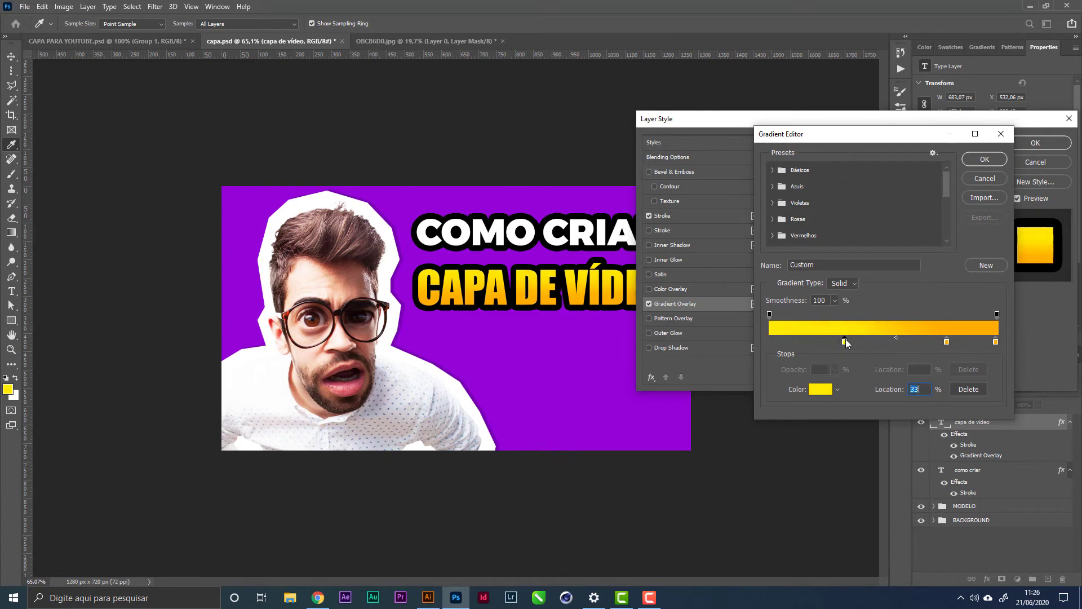
pyautogui.moveTo(947, 342); pyautogui.dragTo(989, 361)
pyautogui.click(996, 342)
pyautogui.moveTo(967, 346); pyautogui.dragTo(946, 348)
pyautogui.moveTo(844, 343); pyautogui.dragTo(865, 343)
pyautogui.click(964, 158)
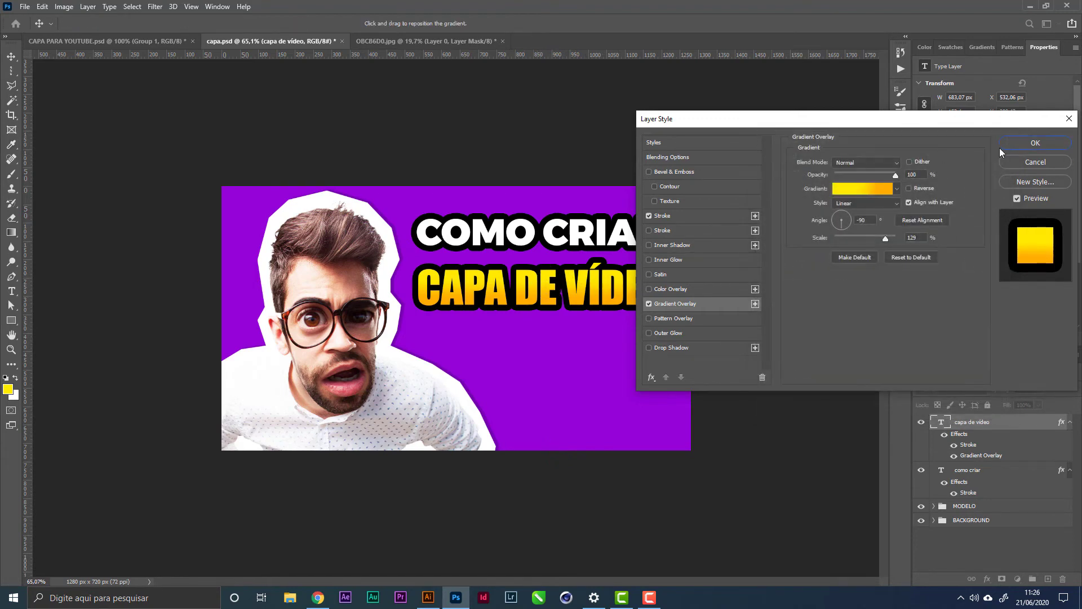
pyautogui.click(1052, 145)
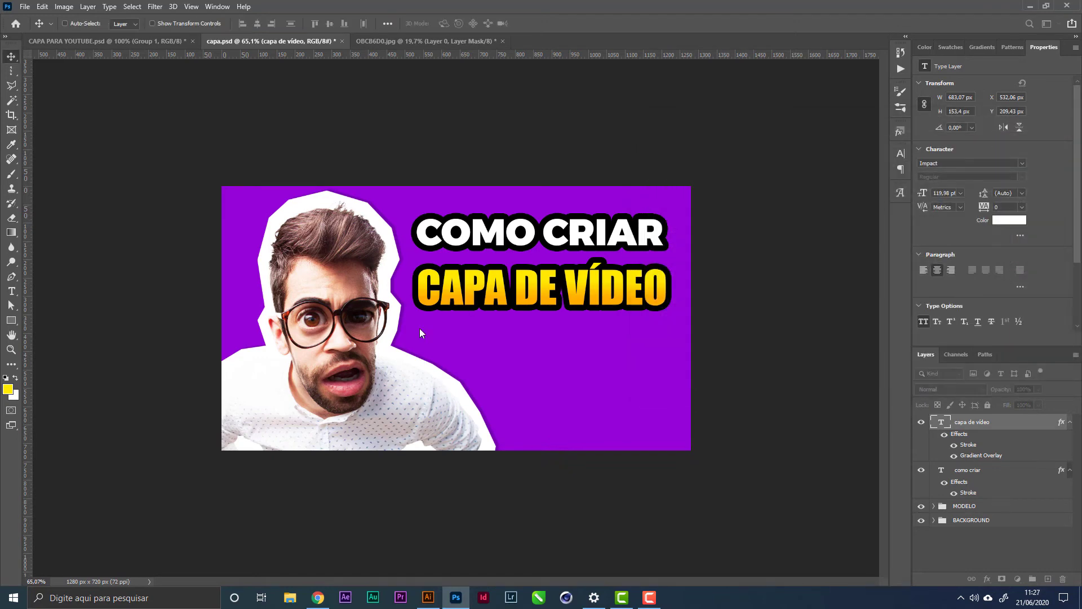
# Duplicate the COMO CRIAR text below CAPA DE VÍDEO and change the copy's wording to DO YOUTUBE
pyautogui.rightClick(615, 239)
pyautogui.click(634, 246)
pyautogui.moveTo(598, 270); pyautogui.dragTo(602, 354)
pyautogui.doubleClick(602, 353)
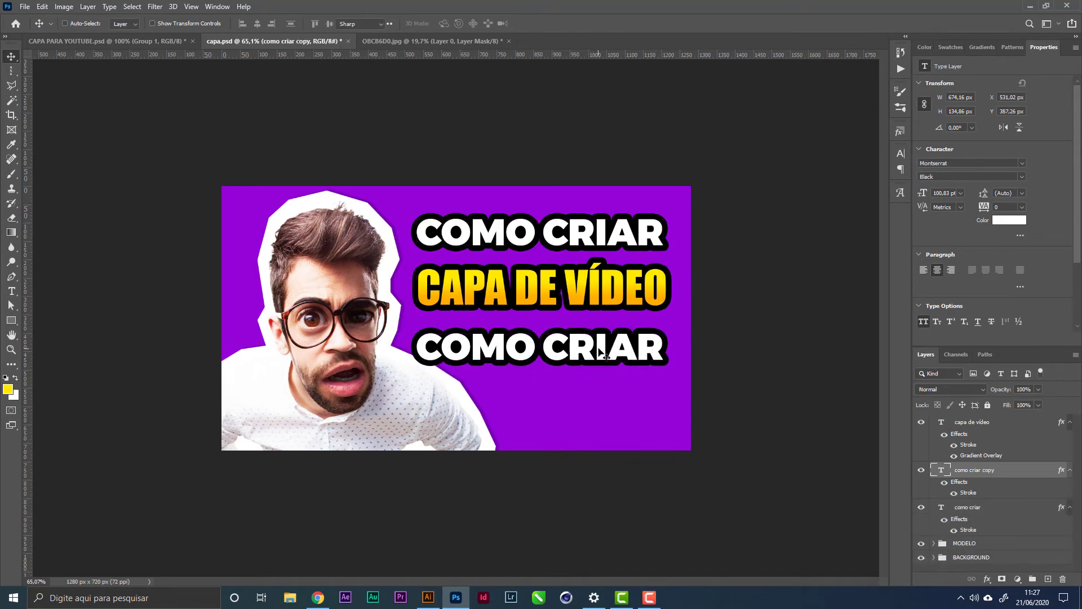
pyautogui.write('DO YOUTUBE')
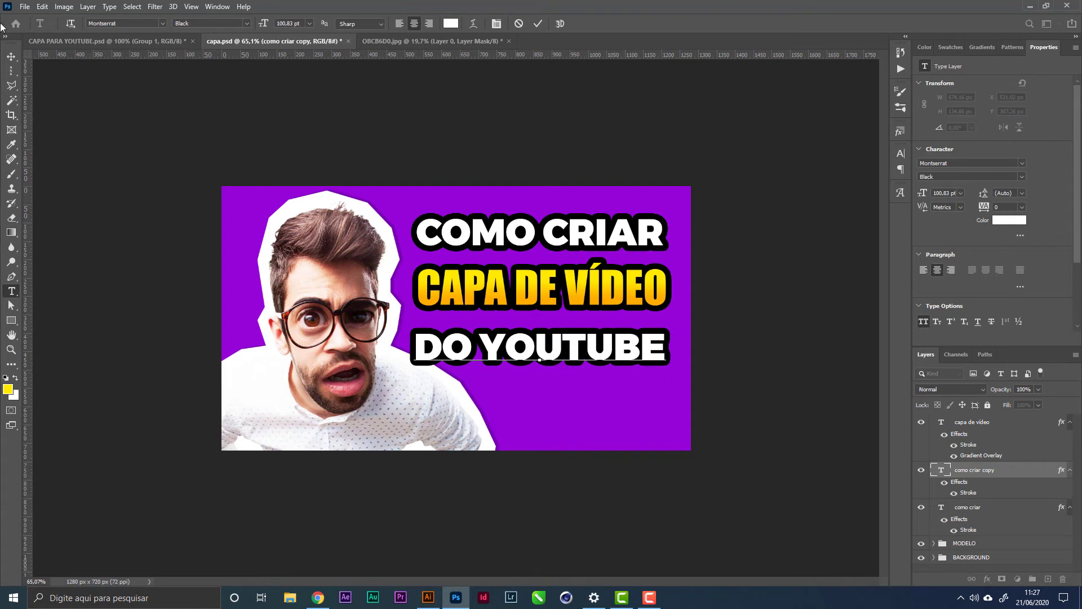
pyautogui.click(10, 56)
# Move the three title lines upward on the canvas and tighten the vertical spacing between them
pyautogui.hotkey('ctrl', 't')
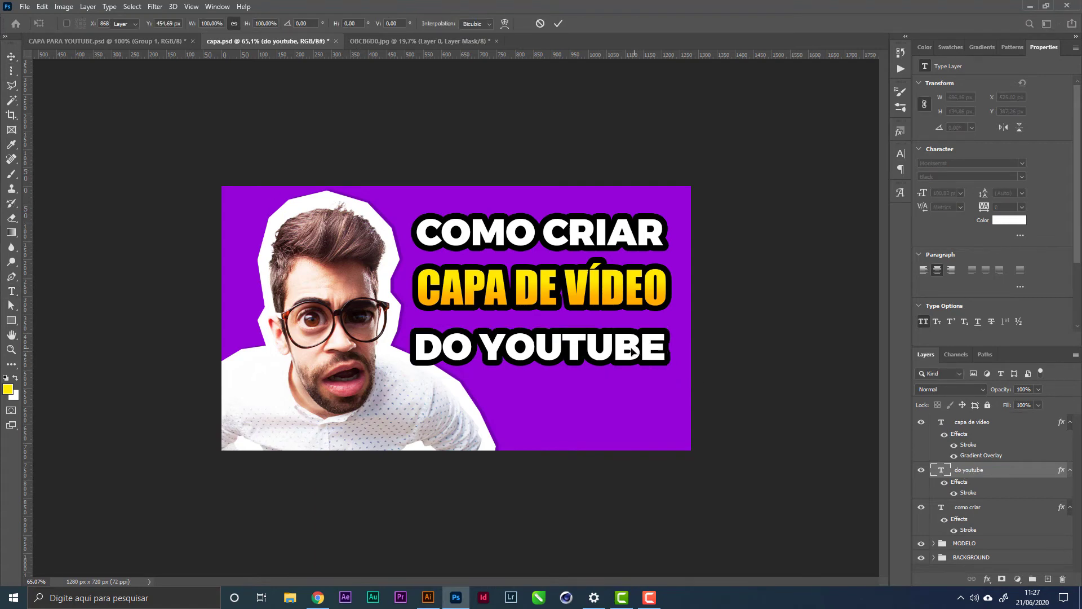
pyautogui.press('Return')
pyautogui.moveTo(632, 351); pyautogui.dragTo(630, 337)
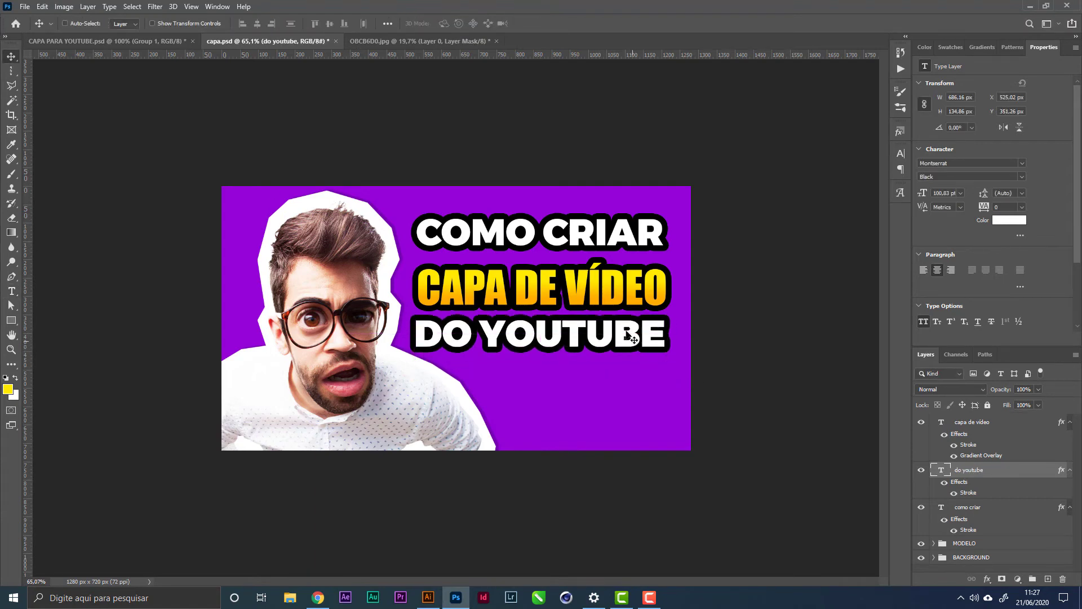
pyautogui.moveTo(569, 242); pyautogui.dragTo(571, 225)
pyautogui.rightClick(592, 283)
pyautogui.click(603, 282)
pyautogui.moveTo(603, 282); pyautogui.dragTo(603, 276)
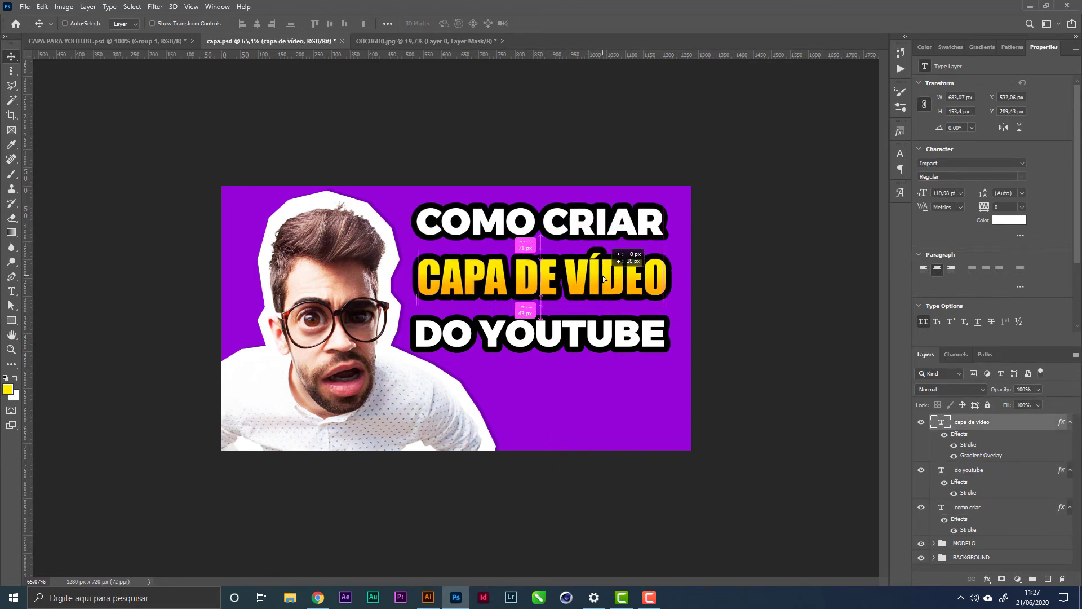
pyautogui.rightClick(599, 334)
pyautogui.click(606, 338)
pyautogui.moveTo(606, 338); pyautogui.dragTo(606, 336)
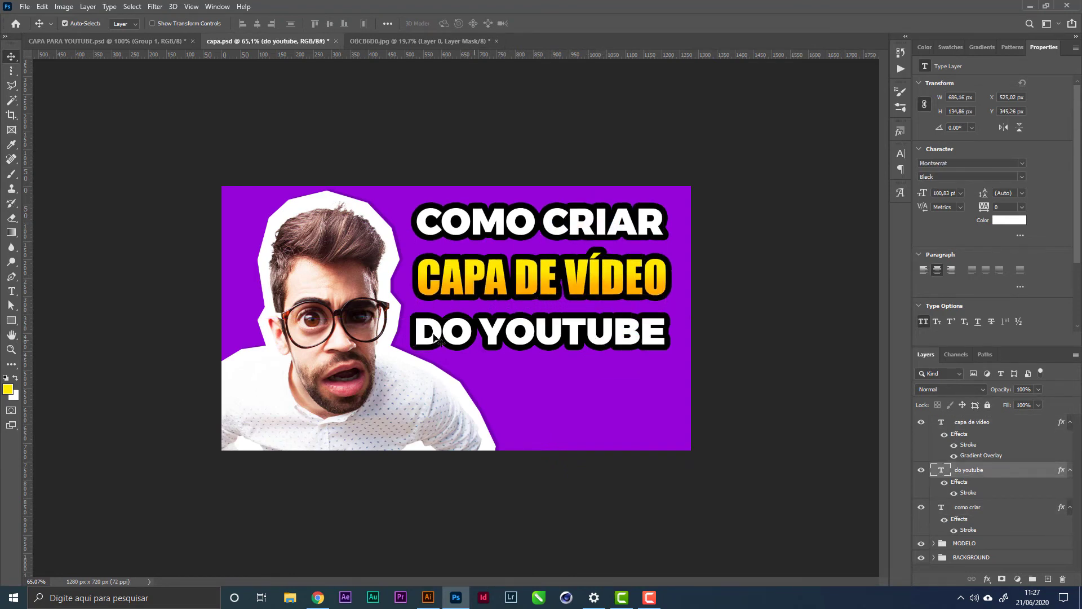
# Scale the DO YOUTUBE text down to about 679 px wide and nudge it up 4 px and slightly right
pyautogui.hotkey('ctrl', 't')
pyautogui.moveTo(416, 337); pyautogui.dragTo(420, 336)
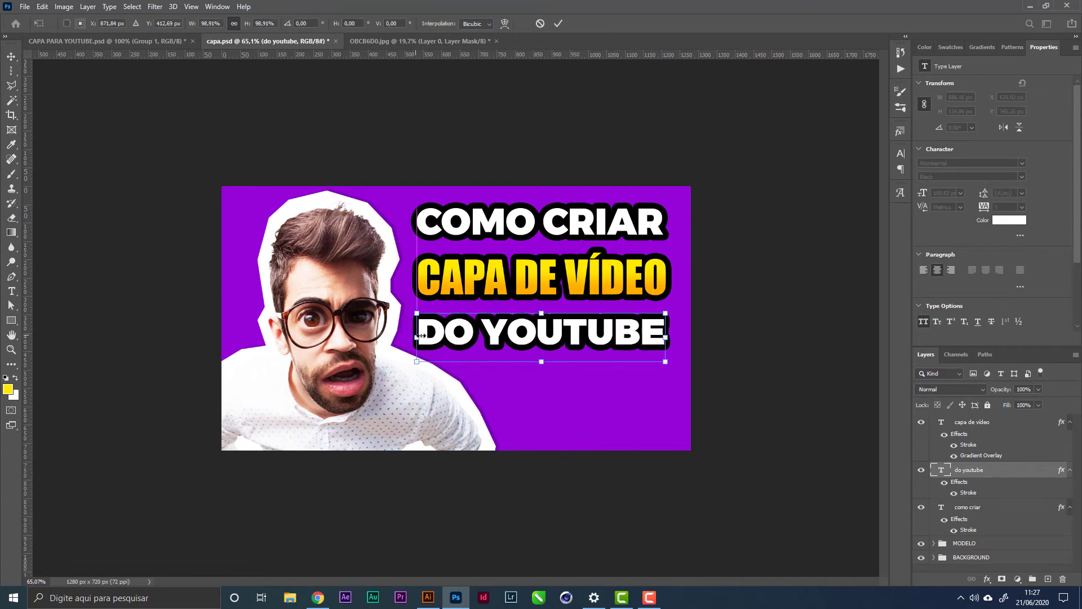
pyautogui.press('Return')
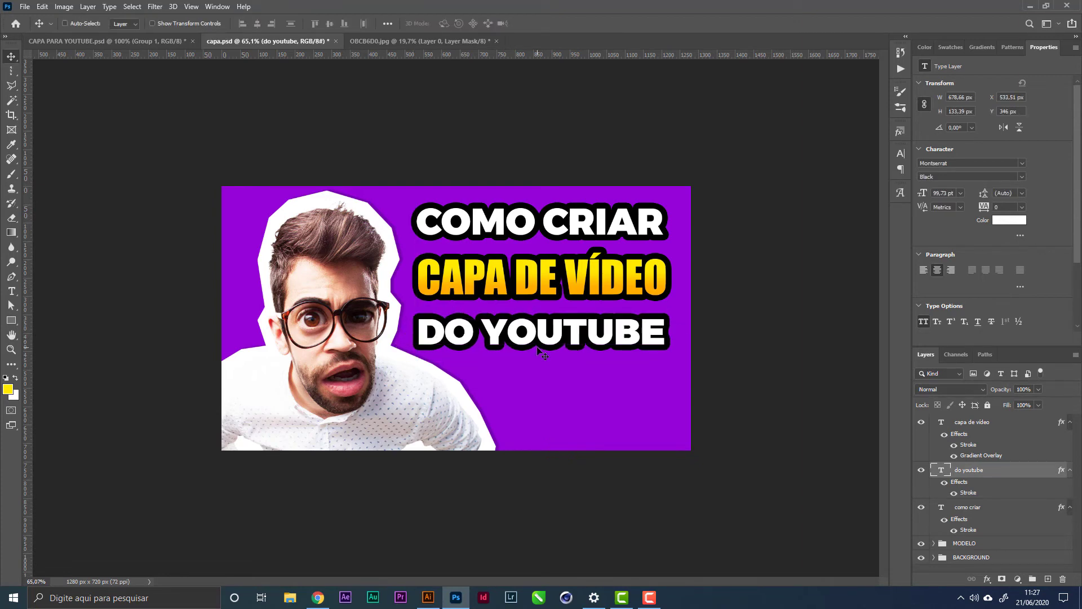
pyautogui.press('Up')
pyautogui.press('Up')
pyautogui.press('Up')
pyautogui.press('Up')
pyautogui.press('Right')
pyautogui.press('Right')
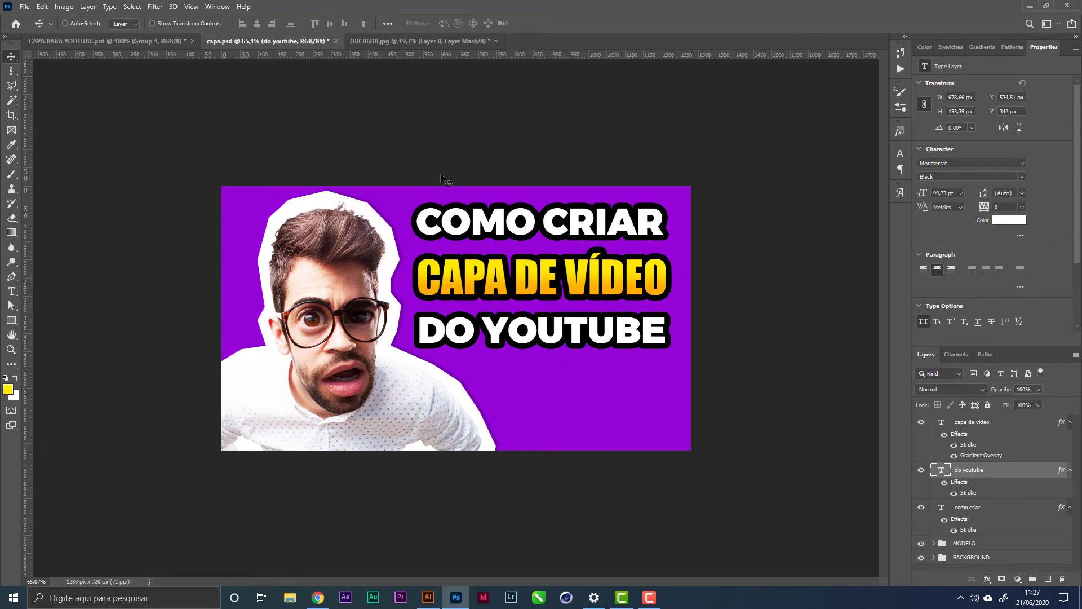
# Place the LOGO YOUTUBE image from the CAPA DE VÍDEO PARA YOUTUBE folder as an embedded object below the title, near the canvas's lower-right corner
pyautogui.click(25, 6)
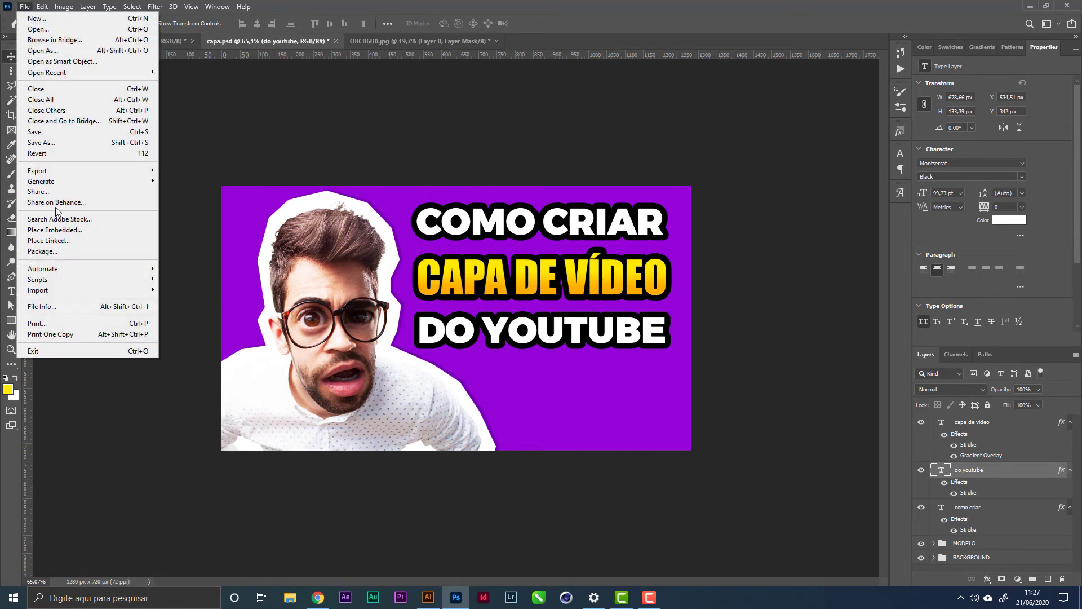
pyautogui.click(66, 231)
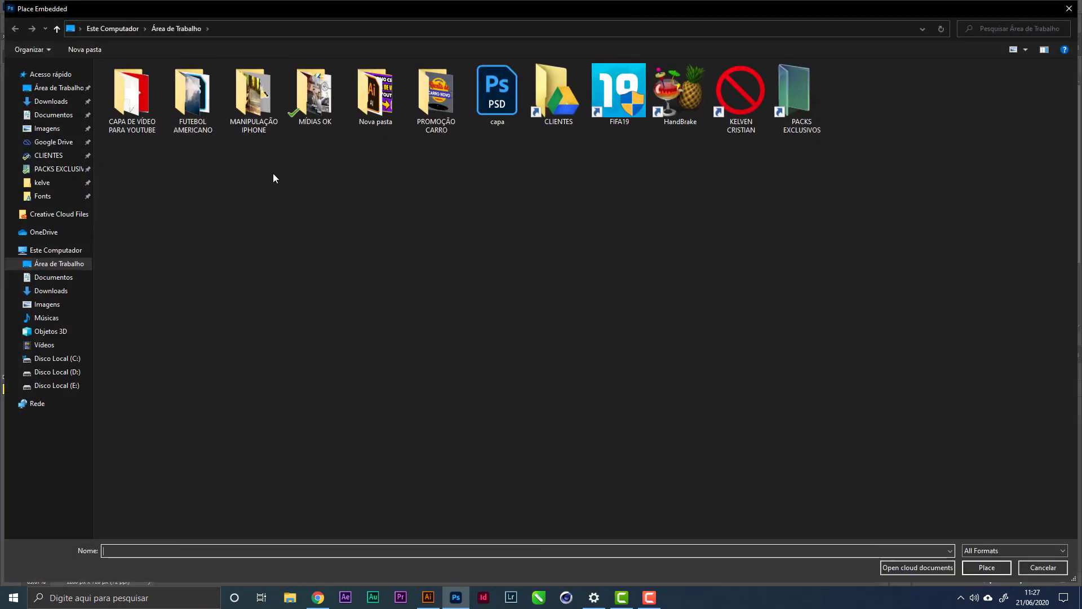
pyautogui.doubleClick(132, 95)
pyautogui.doubleClick(243, 96)
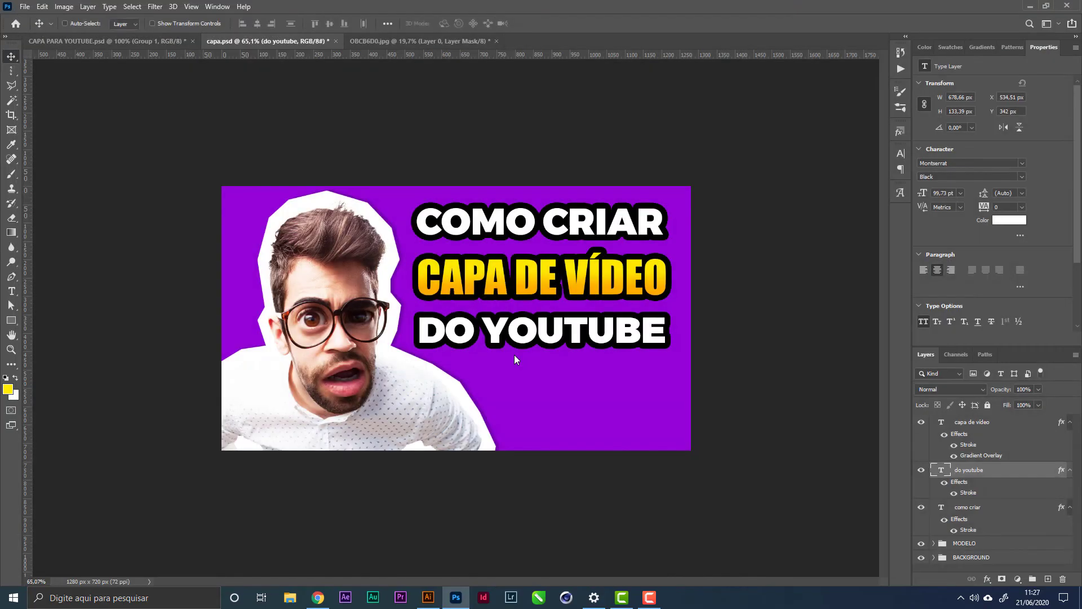
pyautogui.moveTo(465, 357); pyautogui.dragTo(599, 386)
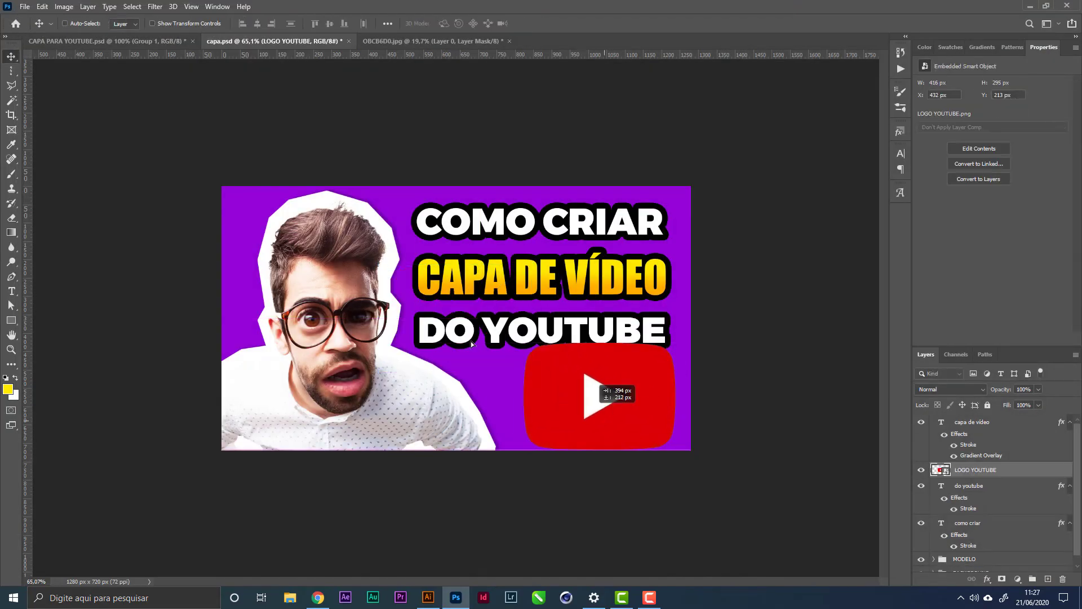
# Place the SETA arrow image as an embedded object and move it down beside the YouTube logo
pyautogui.click(25, 6)
pyautogui.click(67, 230)
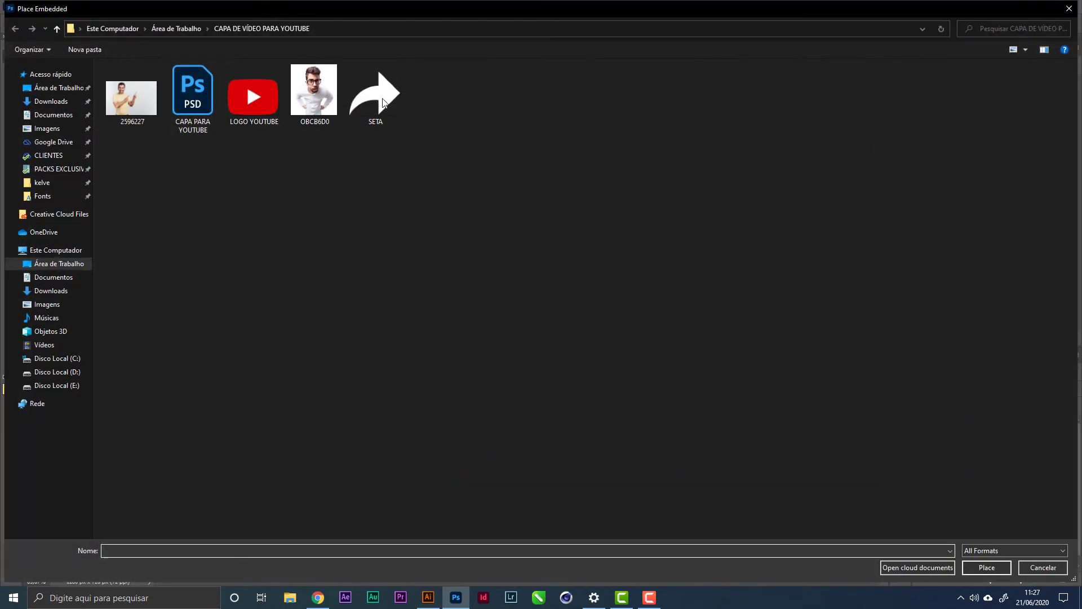
pyautogui.doubleClick(377, 97)
pyautogui.press('Return')
pyautogui.moveTo(496, 335); pyautogui.dragTo(584, 401)
# Scale the YouTube logo down to about 253 x 179 px and position it in the canvas's lower-right area under the title
pyautogui.rightClick(634, 375)
pyautogui.click(659, 386)
pyautogui.hotkey('ctrl', 't')
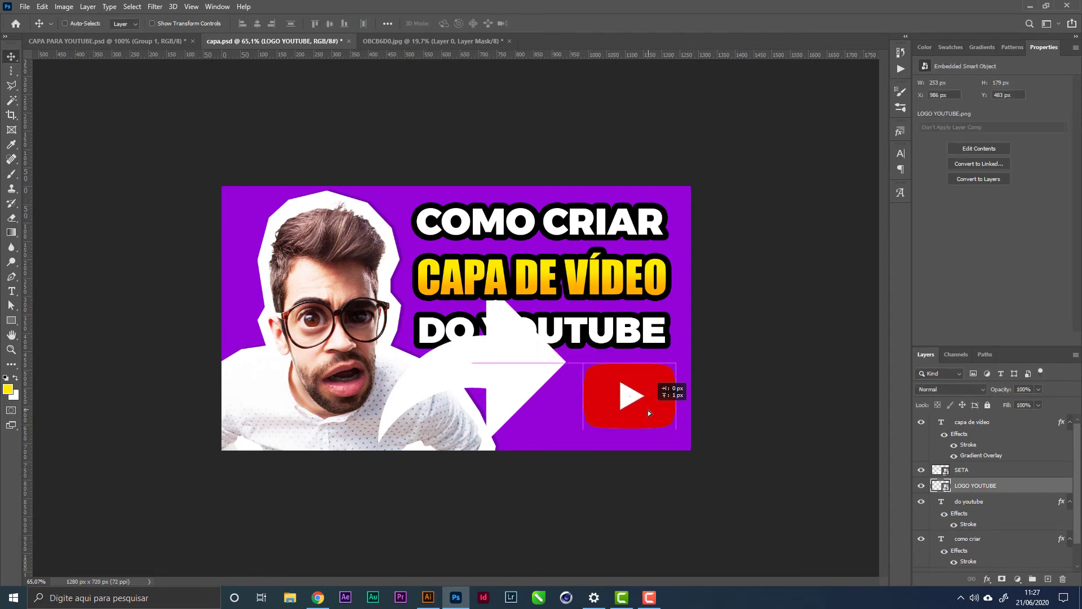
pyautogui.press('Return')
pyautogui.press('Down')
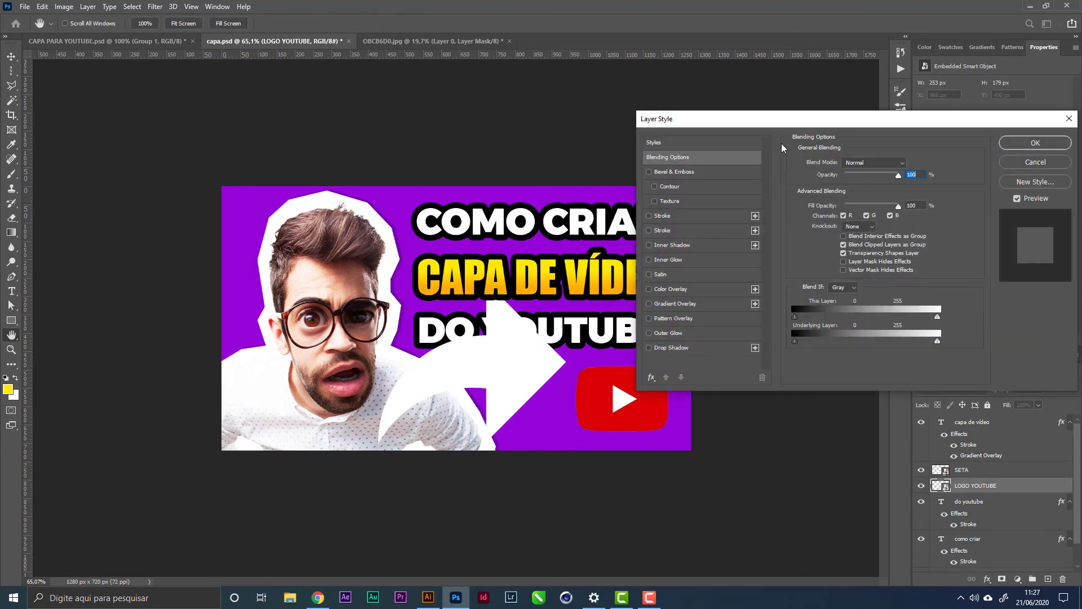
# Add a white outside stroke of 16 px to the YouTube logo
pyautogui.moveTo(781, 120); pyautogui.dragTo(787, 75)
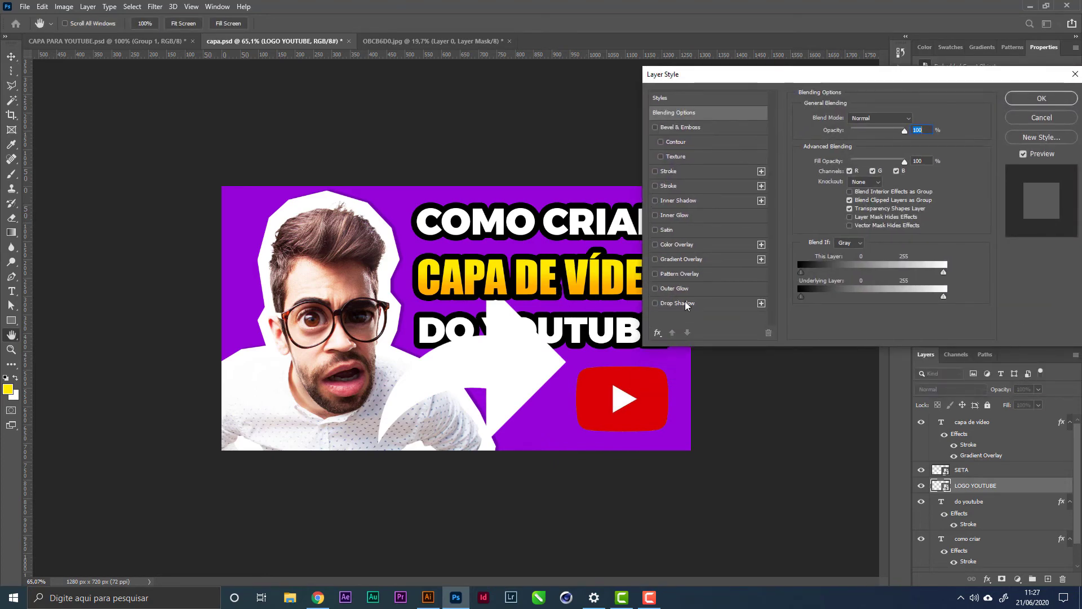
pyautogui.click(671, 186)
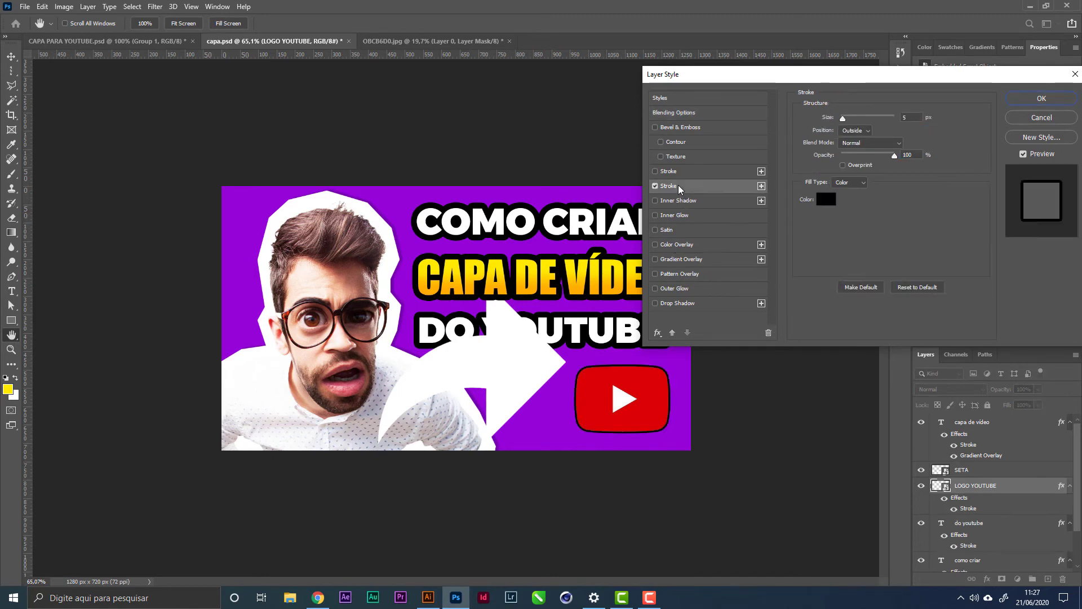
pyautogui.click(827, 199)
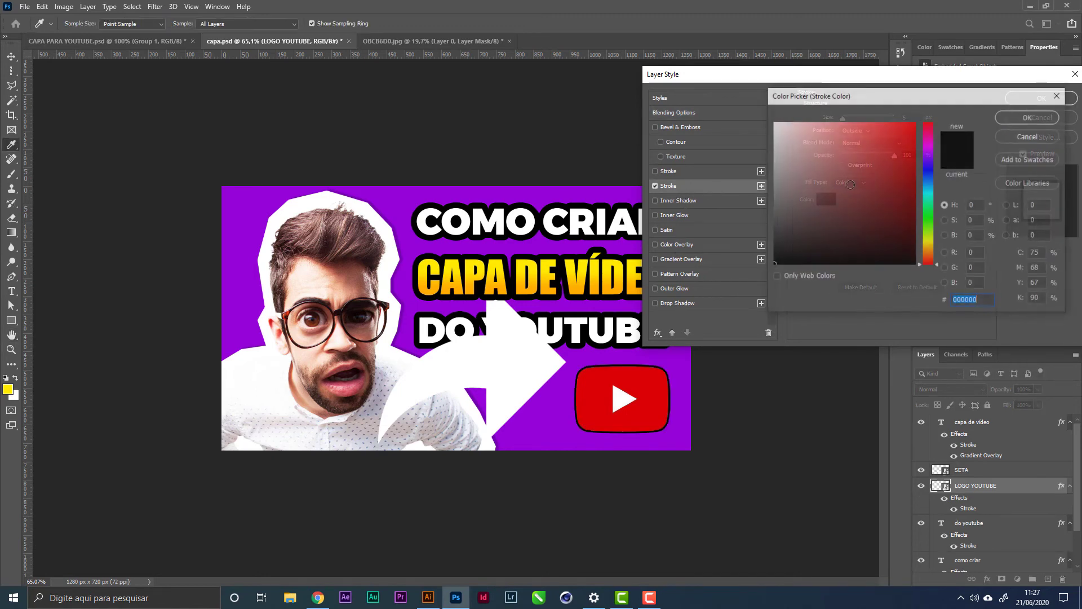
pyautogui.click(777, 116)
pyautogui.click(1029, 119)
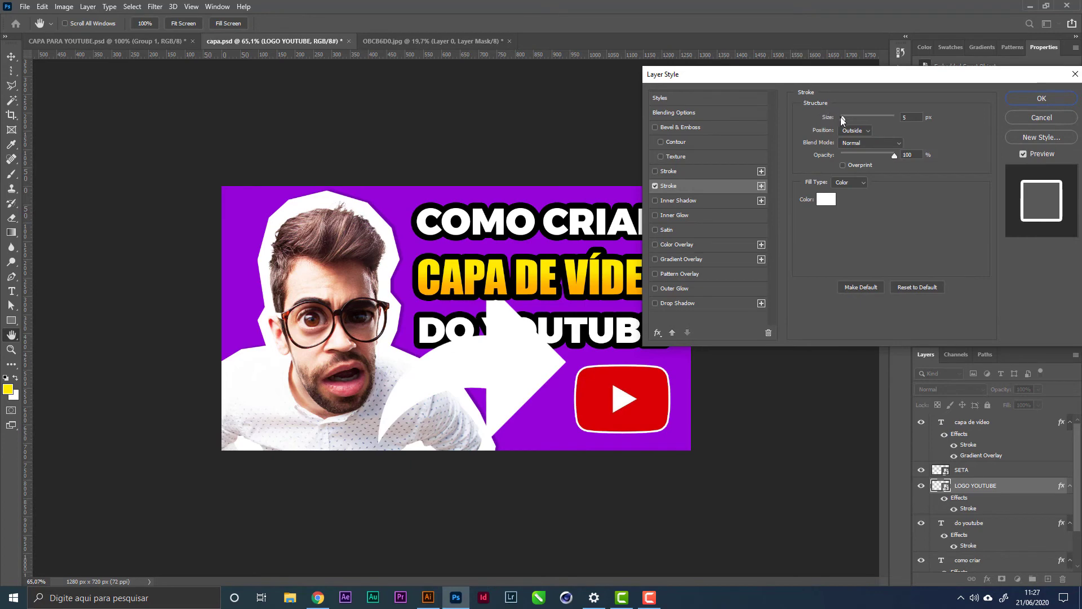
pyautogui.moveTo(843, 117); pyautogui.dragTo(848, 119)
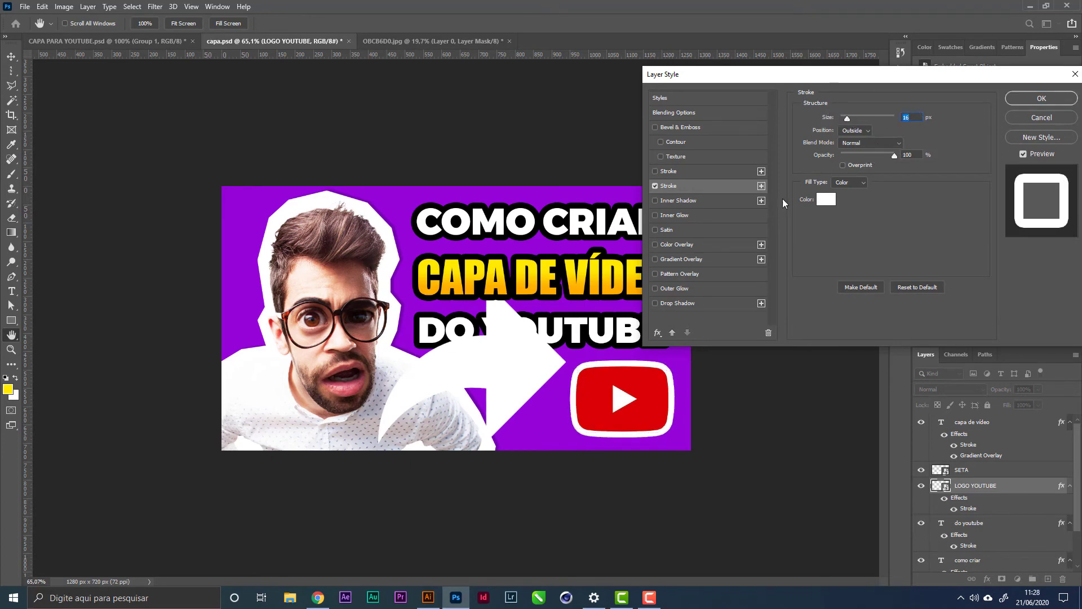
# Give the YouTube logo a Multiply drop shadow with 68% opacity, 149° angle, 19 px distance, 36% spread and 29 px size
pyautogui.click(686, 303)
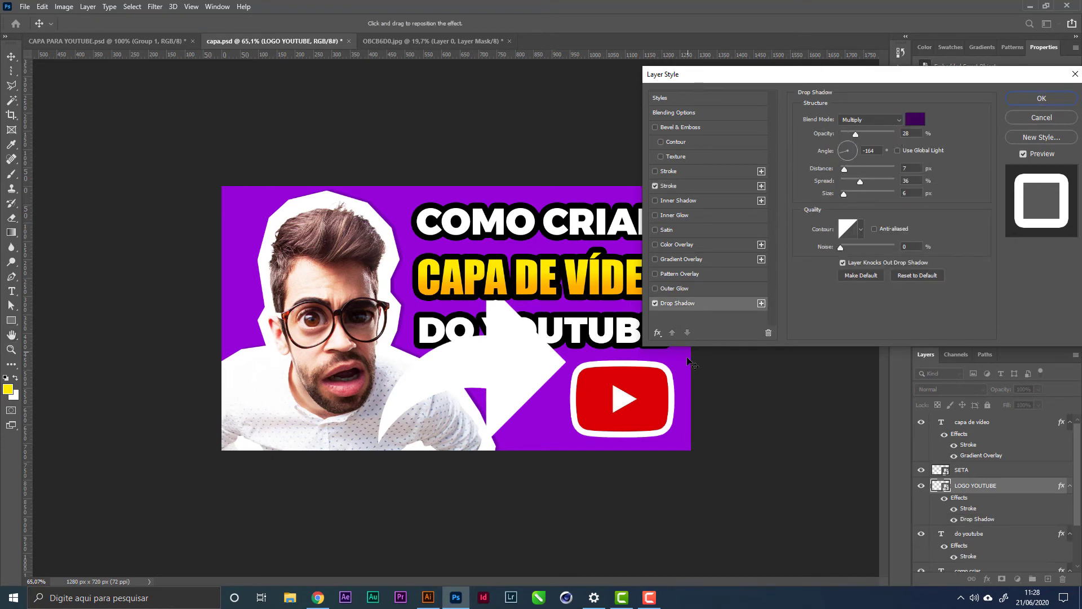
pyautogui.moveTo(644, 405); pyautogui.dragTo(655, 411)
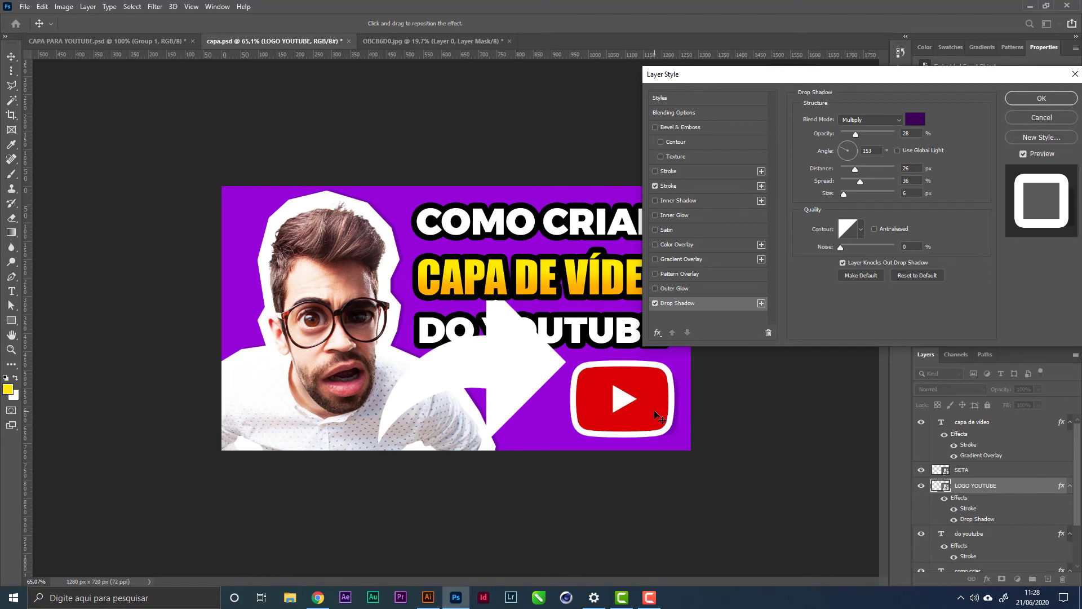
pyautogui.click(877, 134)
pyautogui.moveTo(683, 388); pyautogui.dragTo(679, 390)
pyautogui.moveTo(847, 193); pyautogui.dragTo(852, 168)
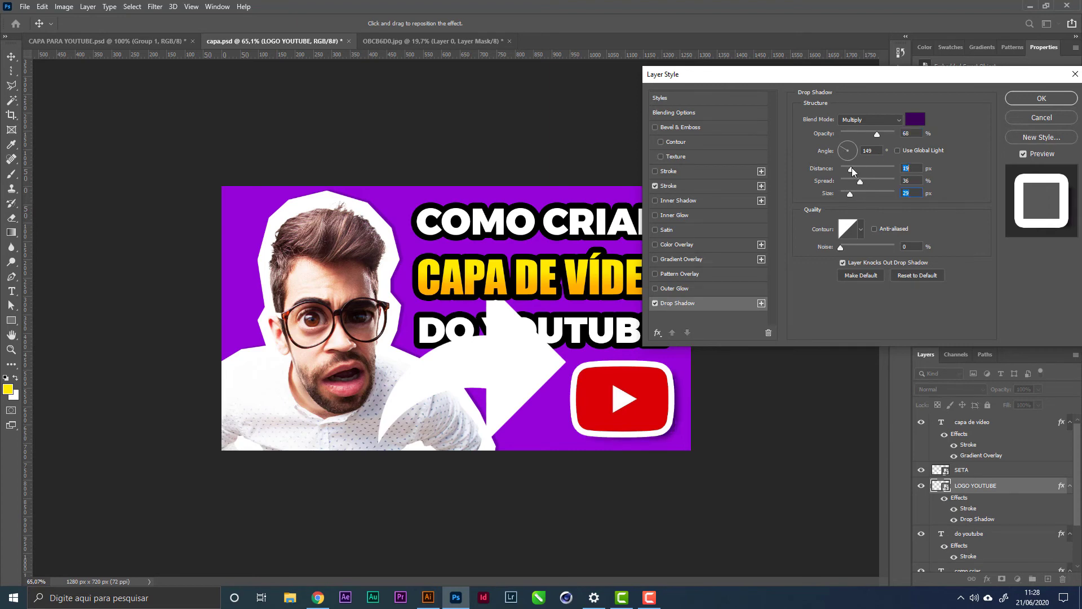
pyautogui.click(1022, 101)
# Scale the SETA arrow down to about 277 x 238 px and place it beside the YouTube logo, below the title
pyautogui.rightClick(515, 380)
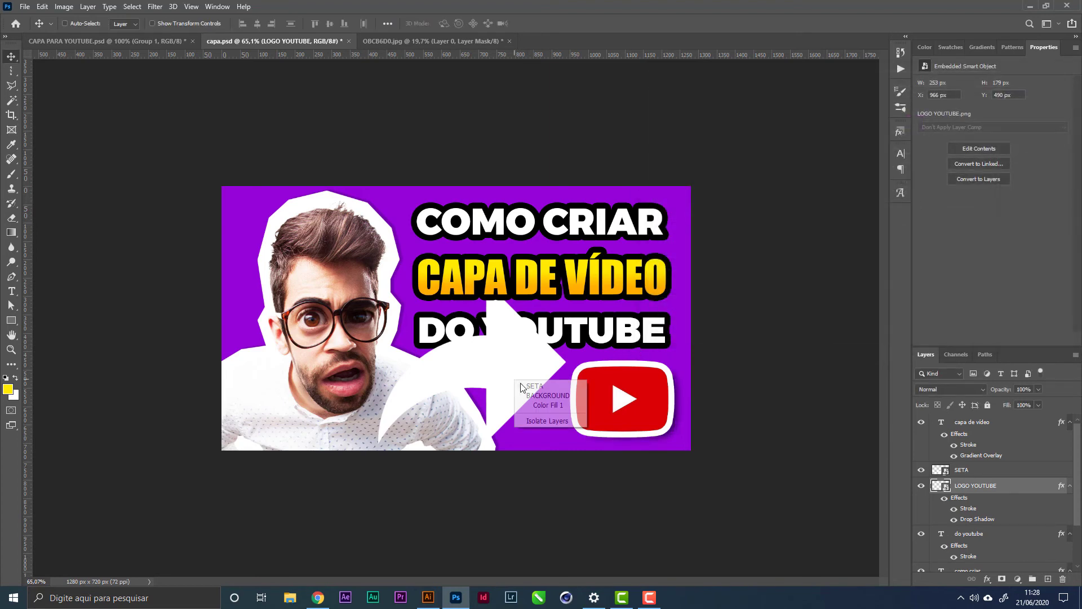
pyautogui.click(528, 385)
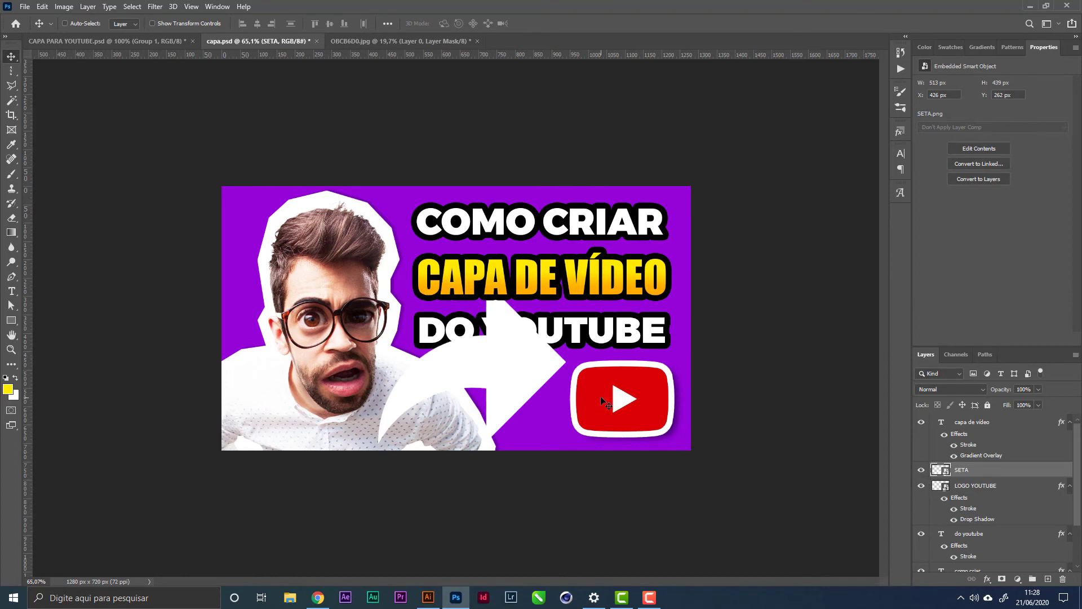
pyautogui.hotkey('ctrl', 't')
pyautogui.moveTo(473, 283); pyautogui.dragTo(473, 356)
pyautogui.press('Return')
pyautogui.moveTo(513, 407); pyautogui.dragTo(539, 411)
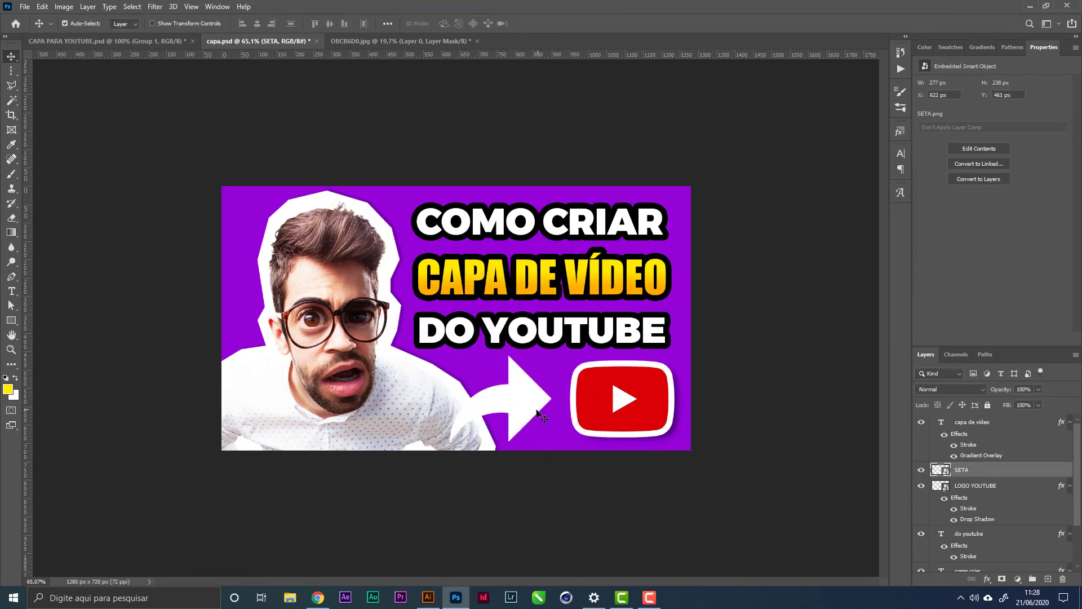
# Flip the arrow vertically and move it horizontally toward the YouTube logo, to about X 677 px
pyautogui.hotkey('ctrl', 't')
pyautogui.rightClick(525, 398)
pyautogui.click(536, 392)
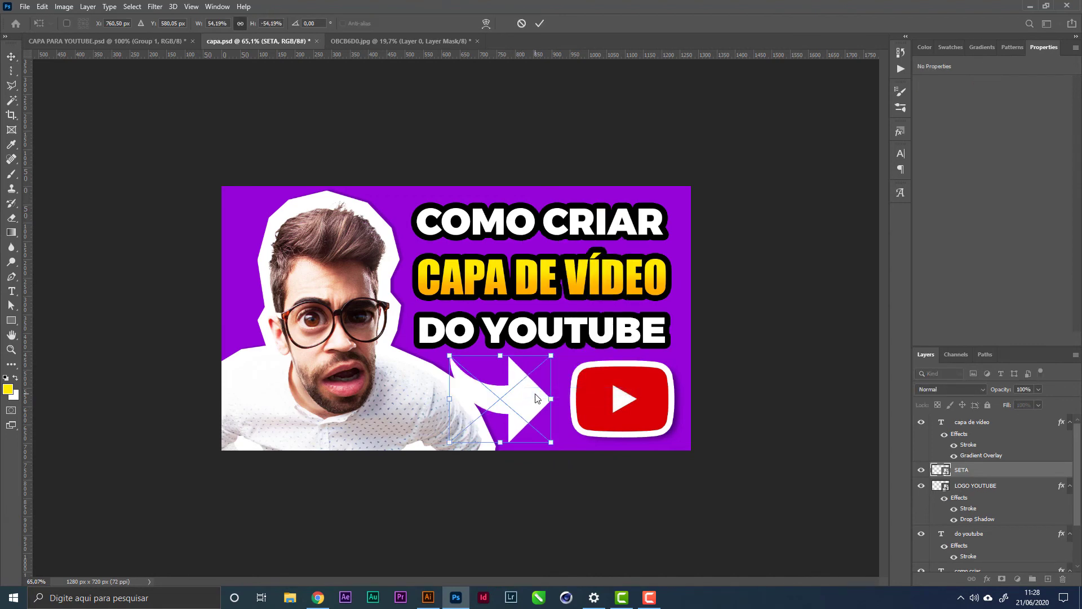
pyautogui.press('Return')
pyautogui.moveTo(536, 402); pyautogui.dragTo(587, 411)
# Scale the YouTube logo down to about 216 x 153 px, keeping clear space between it and the arrow
pyautogui.click(586, 412)
pyautogui.hotkey('ctrl', 't')
pyautogui.press('Return')
# Squash the arrow's height to about 195 px and nudge it 21 px down to line up with the YouTube logo
pyautogui.rightClick(507, 398)
pyautogui.click(530, 402)
pyautogui.hotkey('ctrl', 't')
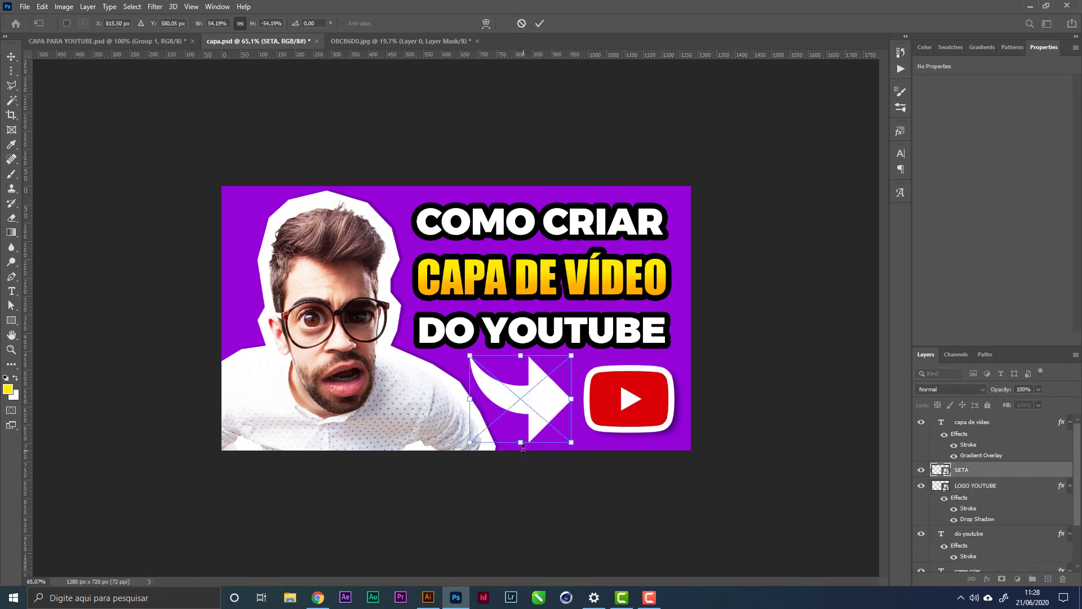
pyautogui.moveTo(522, 443); pyautogui.dragTo(526, 428)
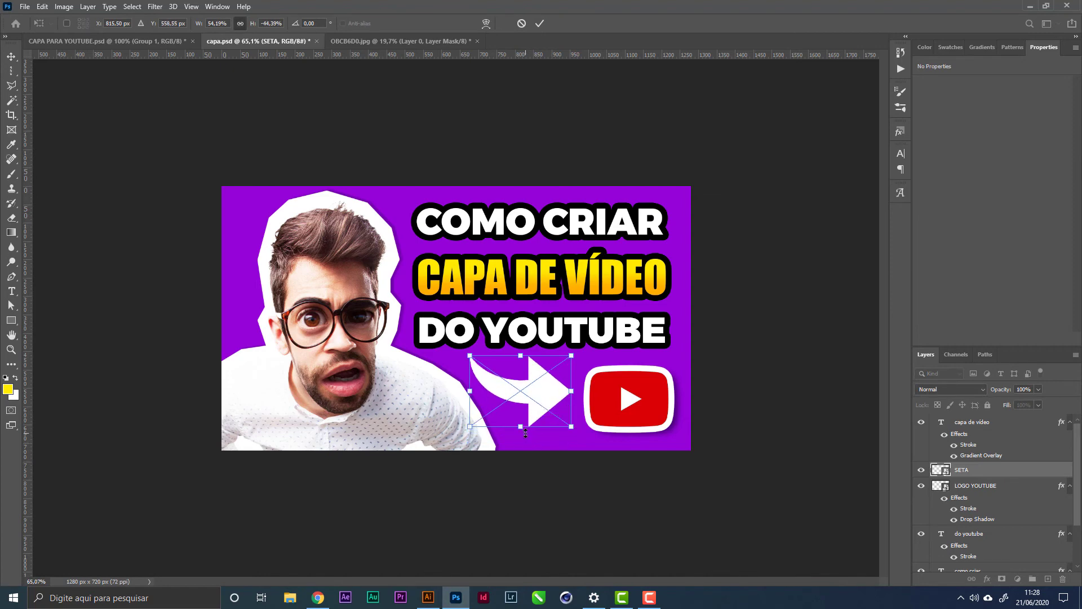
pyautogui.press('Return')
pyautogui.hotkey('shift', 'Down')
pyautogui.hotkey('shift', 'Down')
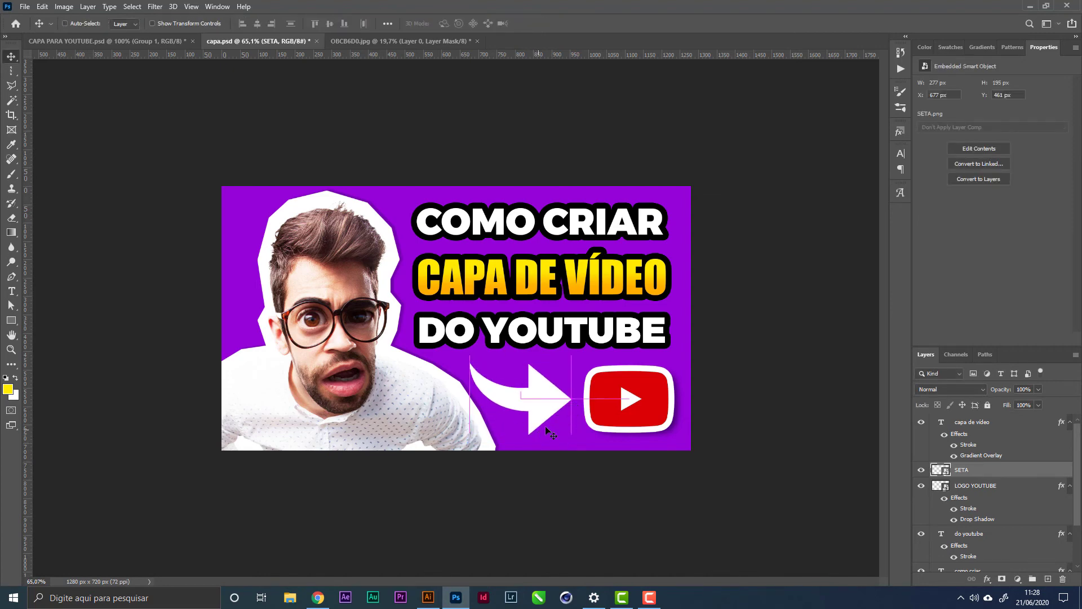
pyautogui.press('Down')
# Copy the layer style of the CAPA DE VÍDEO text and paste it onto the SETA arrow layer
pyautogui.rightClick(579, 275)
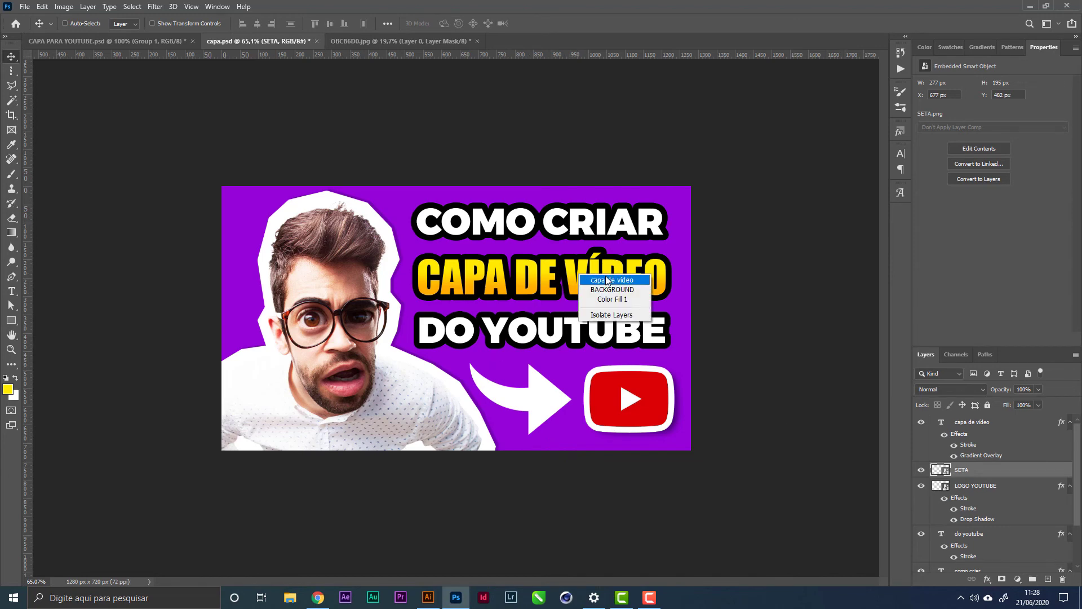
pyautogui.click(608, 280)
pyautogui.rightClick(1023, 423)
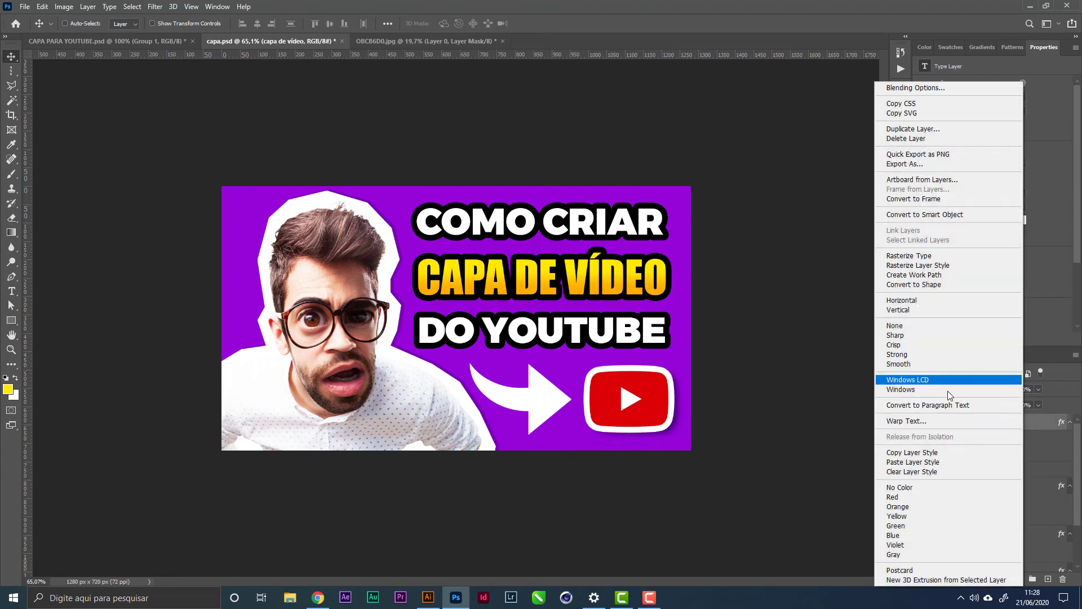
pyautogui.click(928, 454)
pyautogui.rightClick(1040, 423)
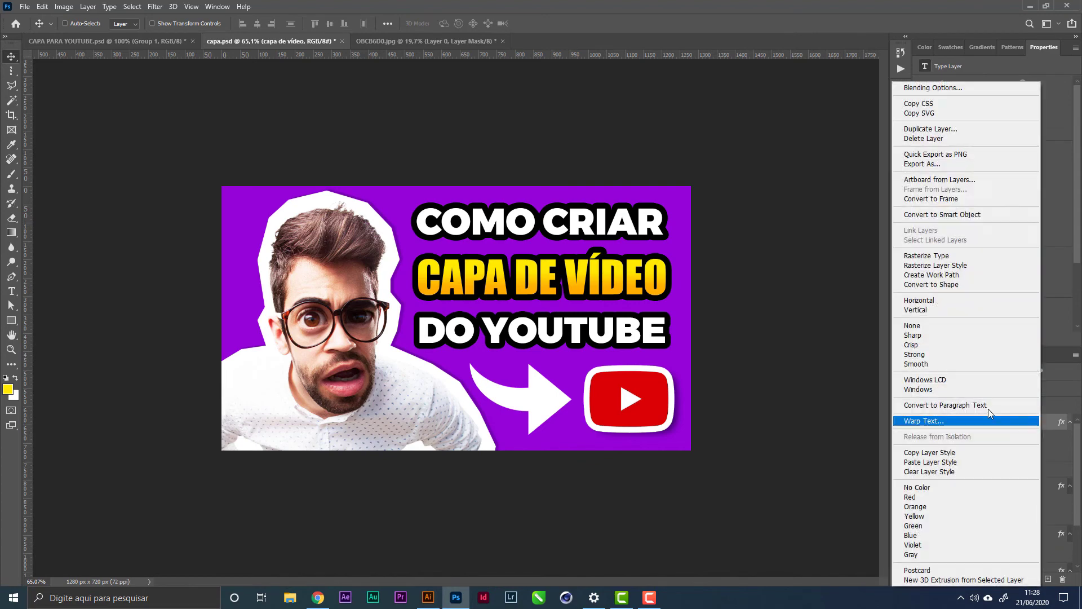
pyautogui.click(947, 452)
pyautogui.rightClick(518, 407)
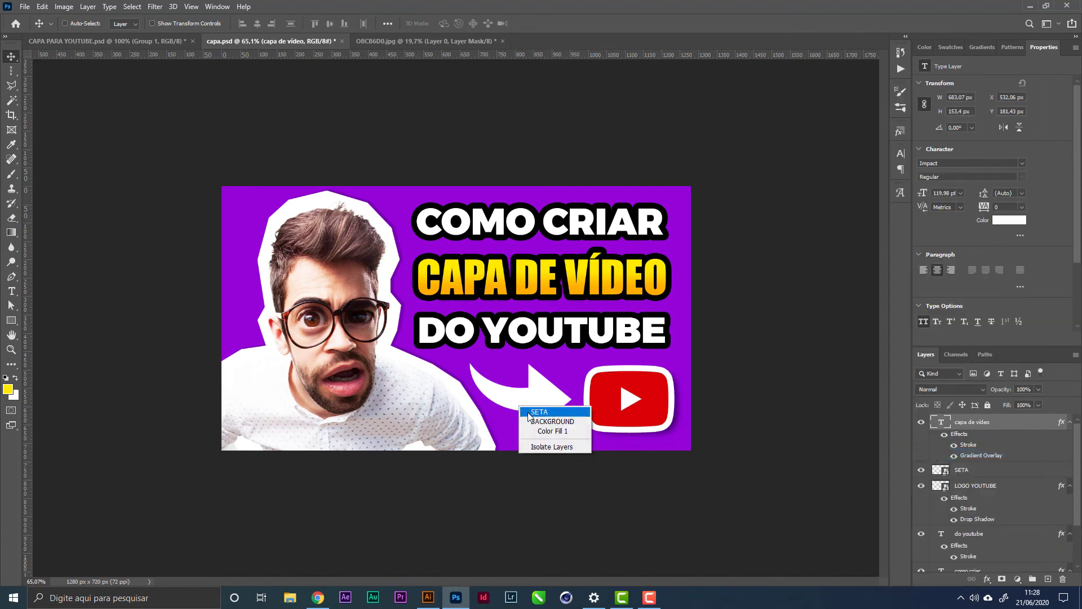
pyautogui.click(540, 411)
pyautogui.rightClick(998, 469)
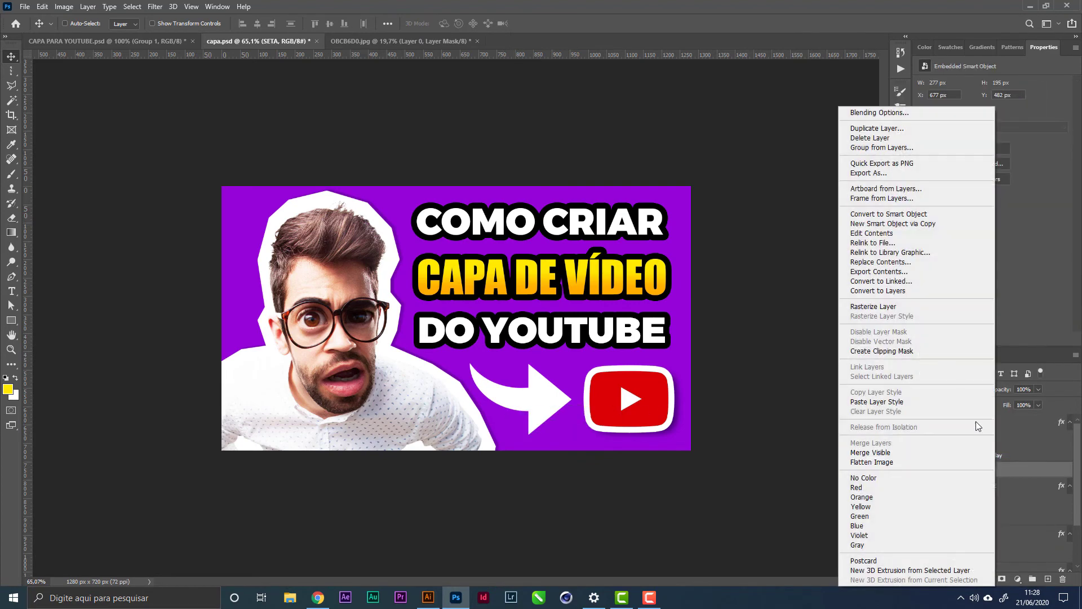
pyautogui.click(953, 401)
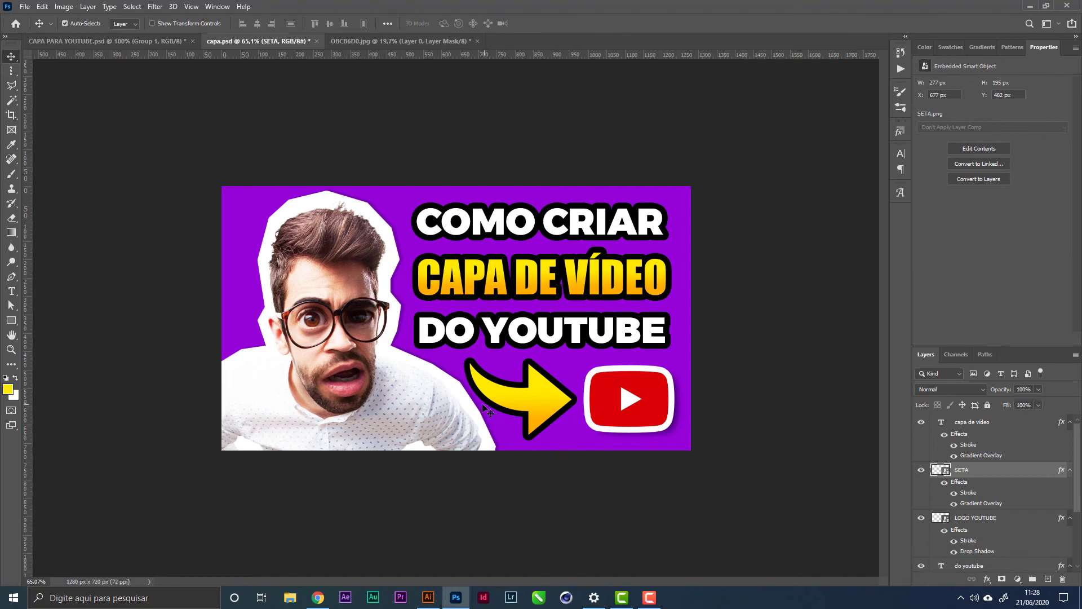
# Narrow the arrow to about 262 px wide by pulling in its tail side
pyautogui.hotkey('ctrl', 't')
pyautogui.moveTo(468, 399)
pyautogui.mouseDown()
pyautogui.moveTo(486, 399)
pyautogui.moveTo(472, 400)
pyautogui.mouseUp()
pyautogui.press('Return')
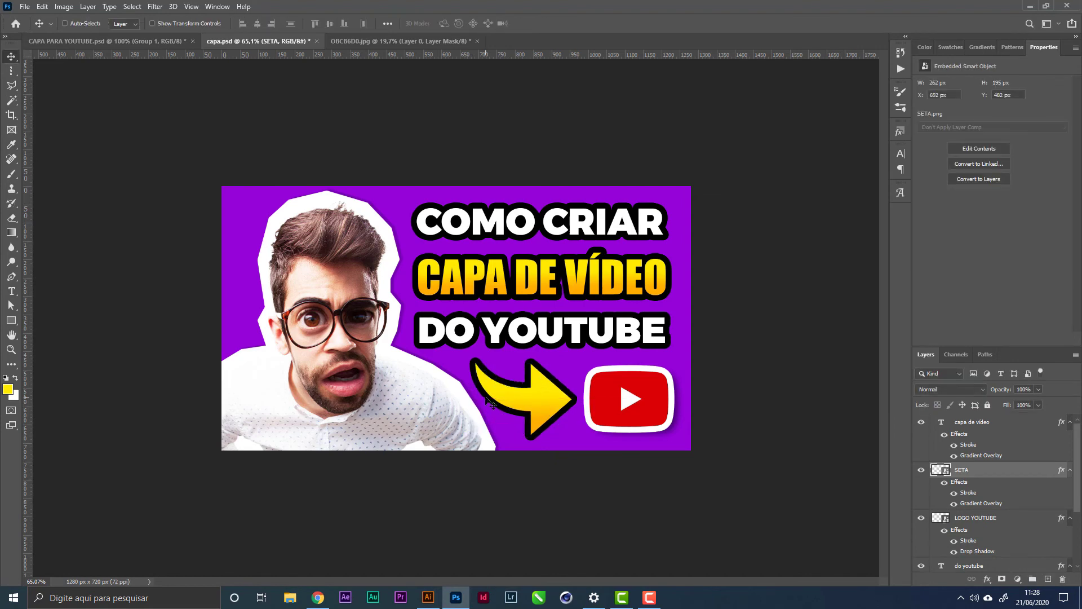
pyautogui.rightClick(596, 337)
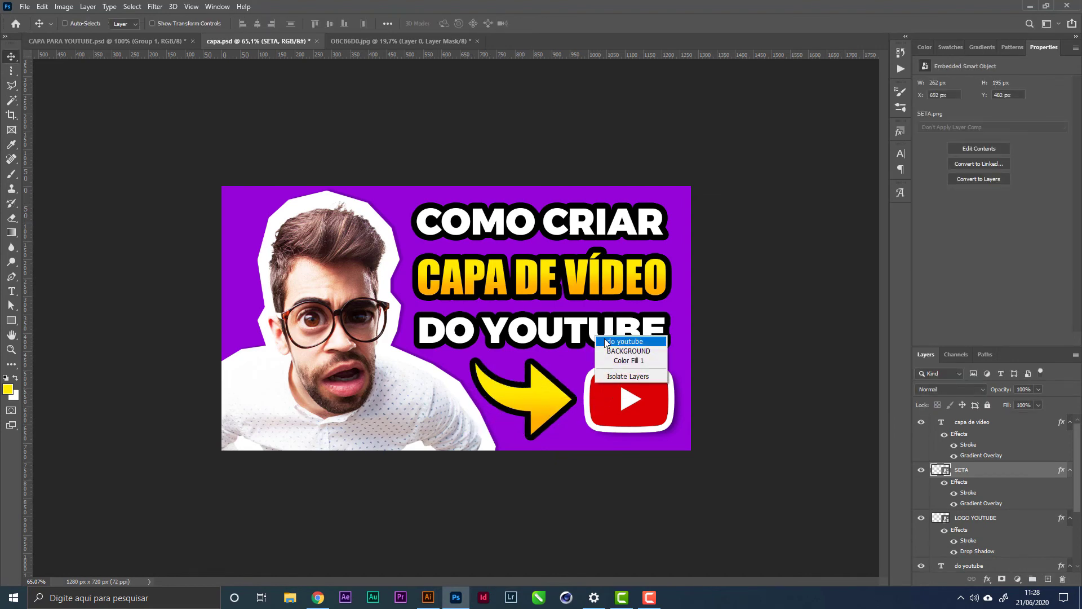
pyautogui.click(620, 341)
pyautogui.click(978, 496)
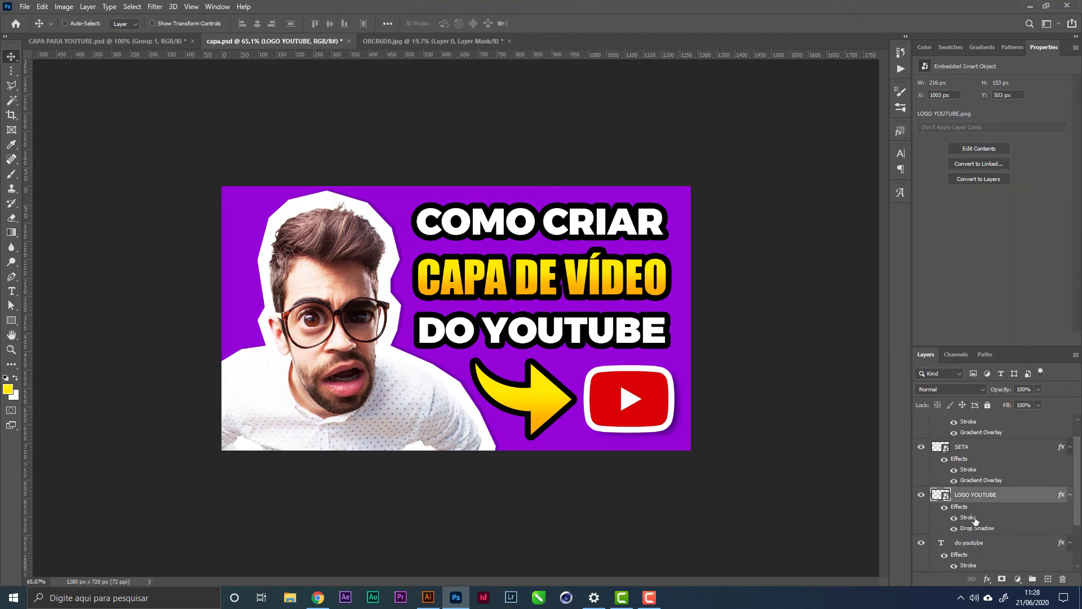
pyautogui.scroll(-3, 979, 496)
pyautogui.keyDown('shift'); pyautogui.click(970, 514); pyautogui.keyUp('shift')
pyautogui.hotkey('ctrl', 't')
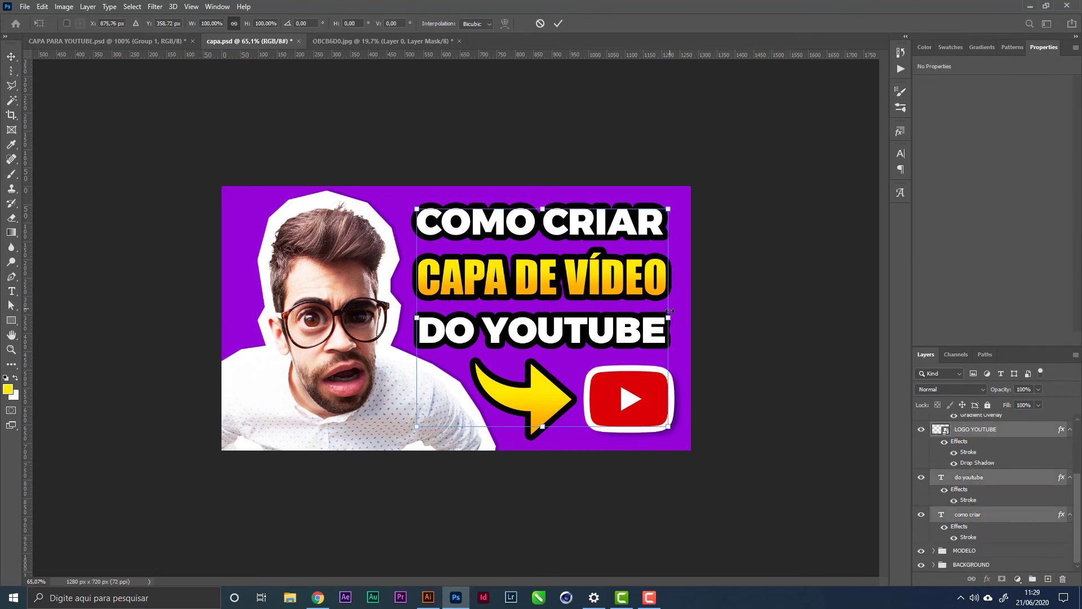
pyautogui.moveTo(670, 310); pyautogui.dragTo(682, 295)
pyautogui.press('Escape')
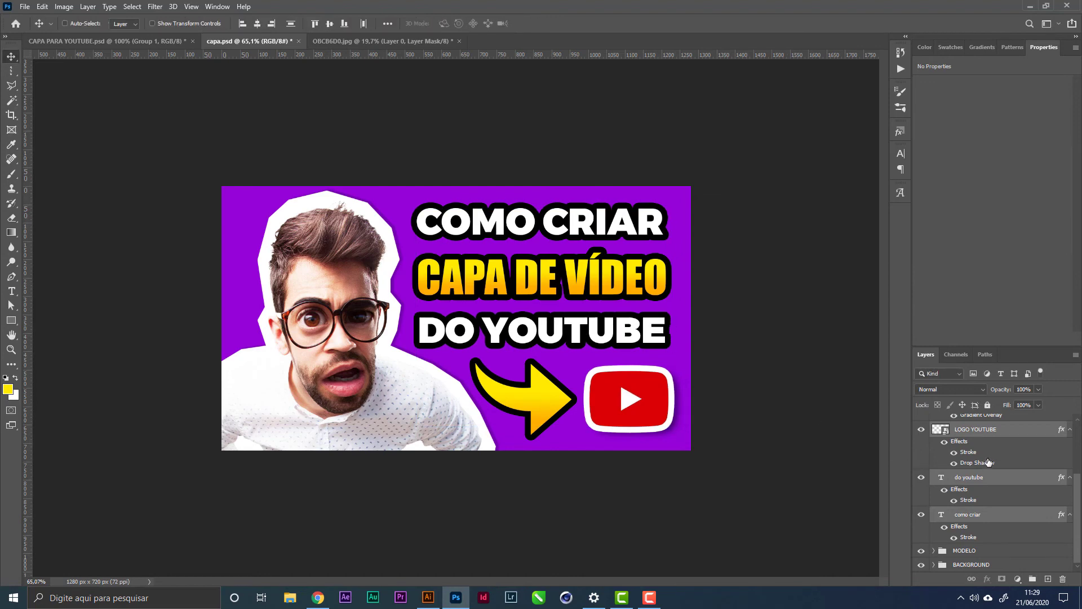
# Select the three title text layers together and stretch them slightly wider to the right, to about 686 px
pyautogui.click(976, 492)
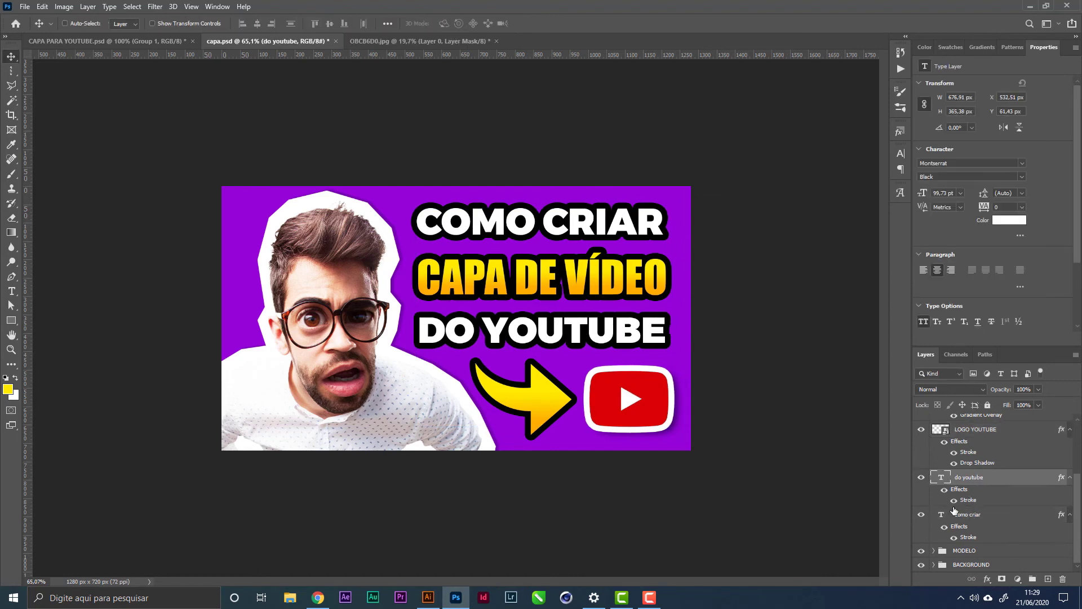
pyautogui.keyDown('ctrl'); pyautogui.click(954, 511); pyautogui.keyUp('ctrl')
pyautogui.scroll(3, 958, 496)
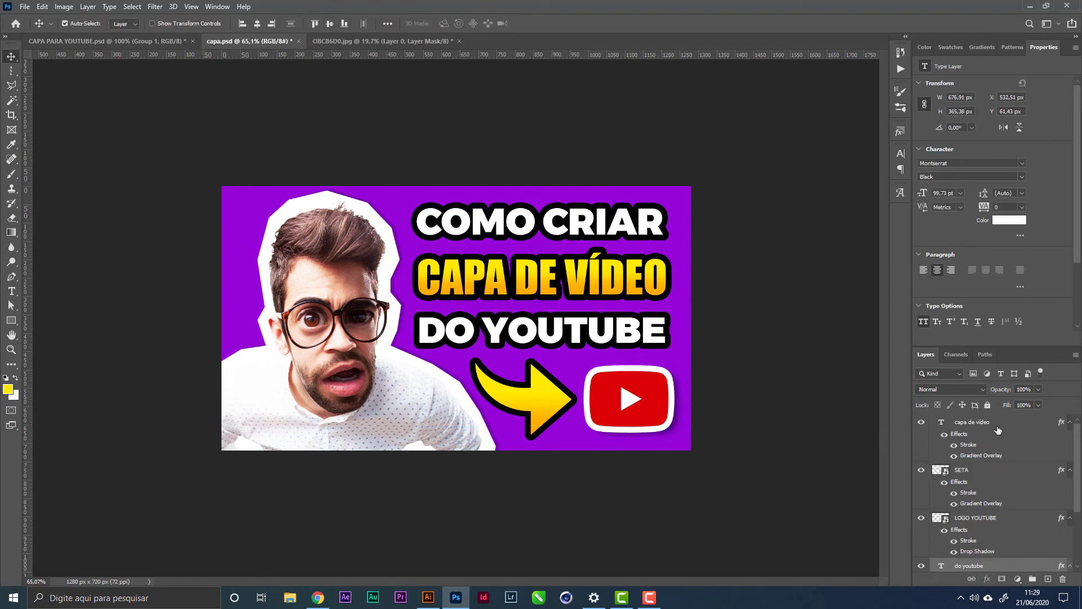
pyautogui.hotkey('ctrl', 't')
pyautogui.moveTo(665, 280); pyautogui.dragTo(670, 277)
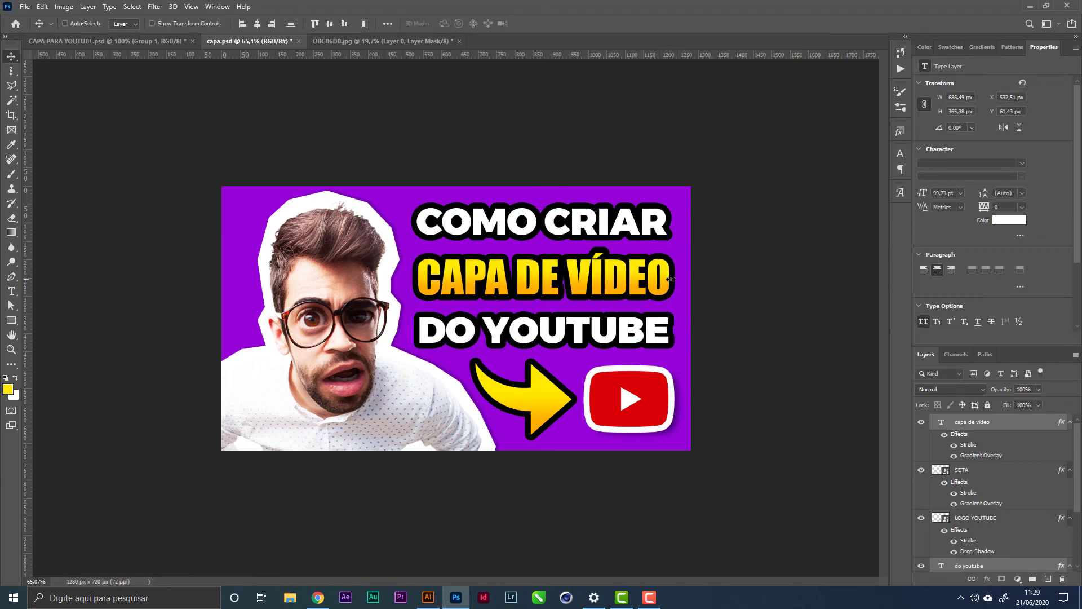
# Nudge the three title lines 3 px to the right and align their right edges
pyautogui.press('Right')
pyautogui.press('Right')
pyautogui.press('Right')
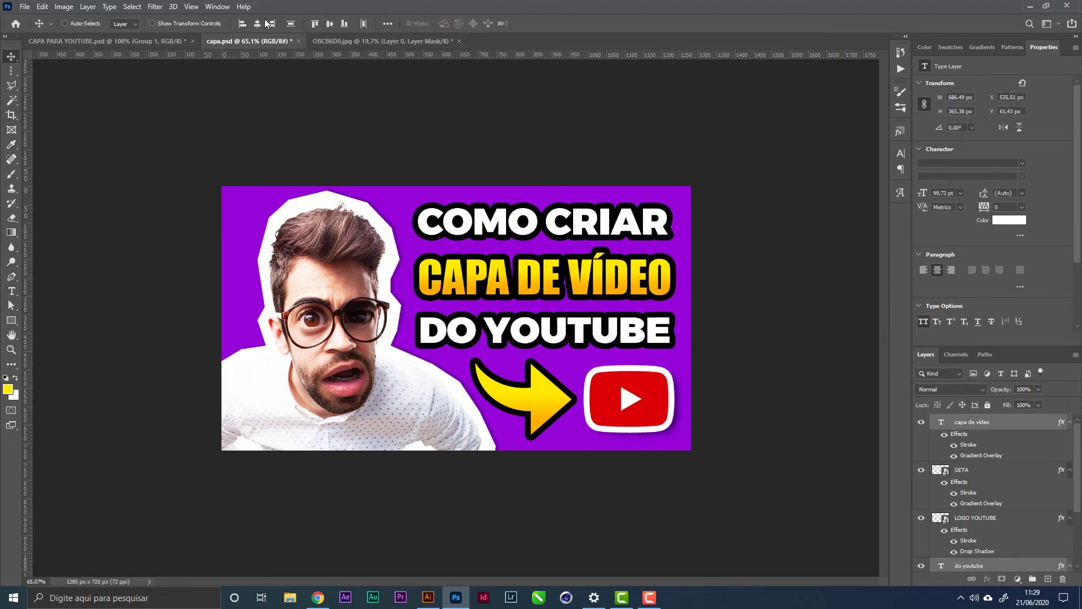
pyautogui.click(271, 23)
# Stretch the CAPA DE VÍDEO line slightly to the left so its left edge lines up with the other title lines
pyautogui.rightClick(517, 289)
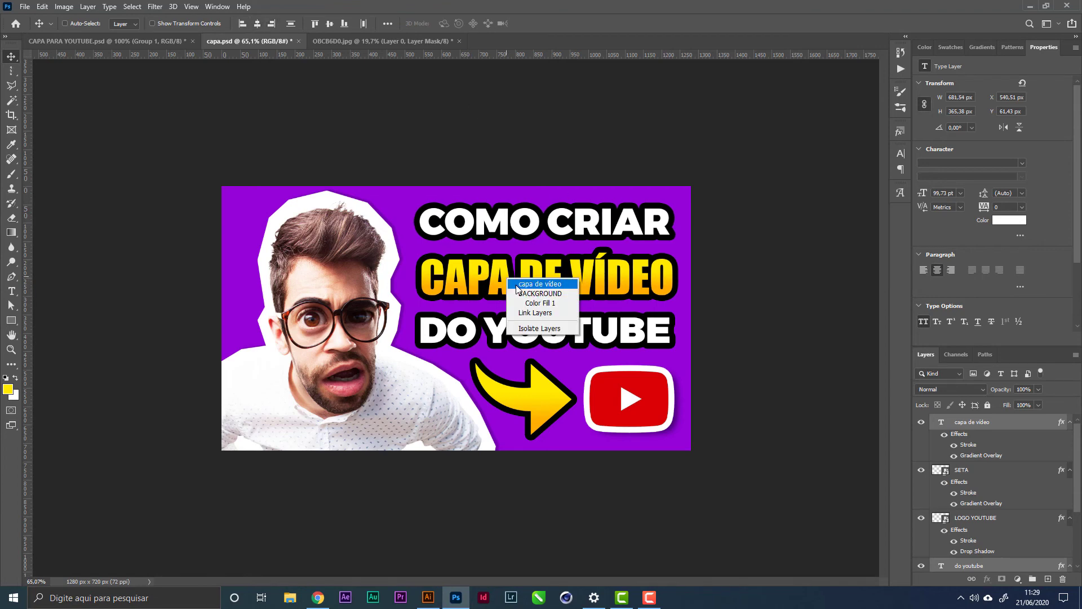
pyautogui.click(535, 284)
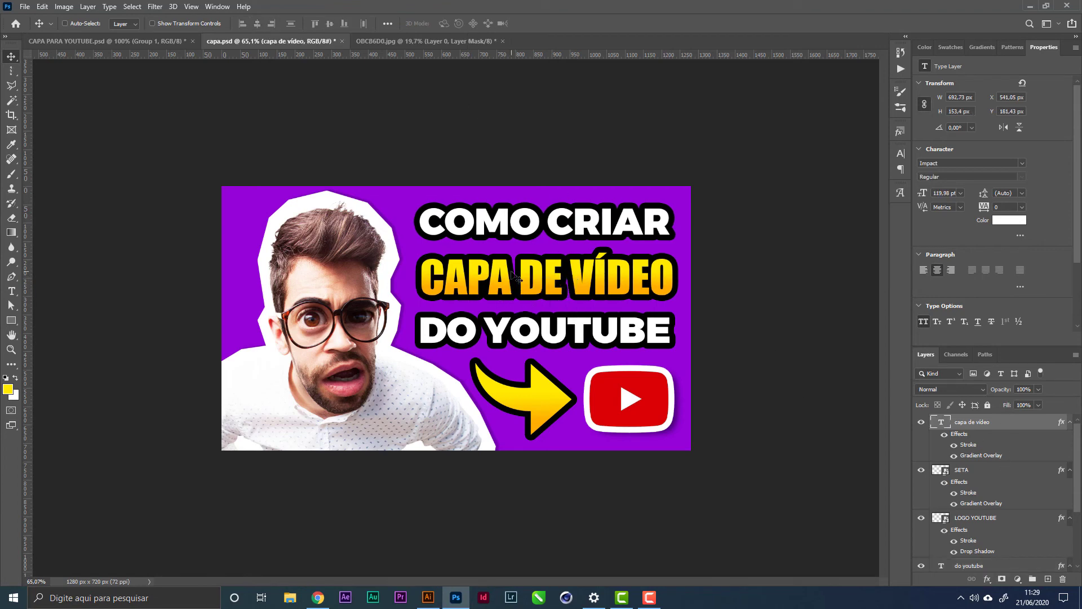
pyautogui.hotkey('ctrl', 't')
pyautogui.moveTo(419, 280); pyautogui.dragTo(420, 280)
pyautogui.press('Return')
# Stretch the COMO CRIAR line slightly to the left, to about 685 px wide
pyautogui.rightClick(444, 227)
pyautogui.click(451, 235)
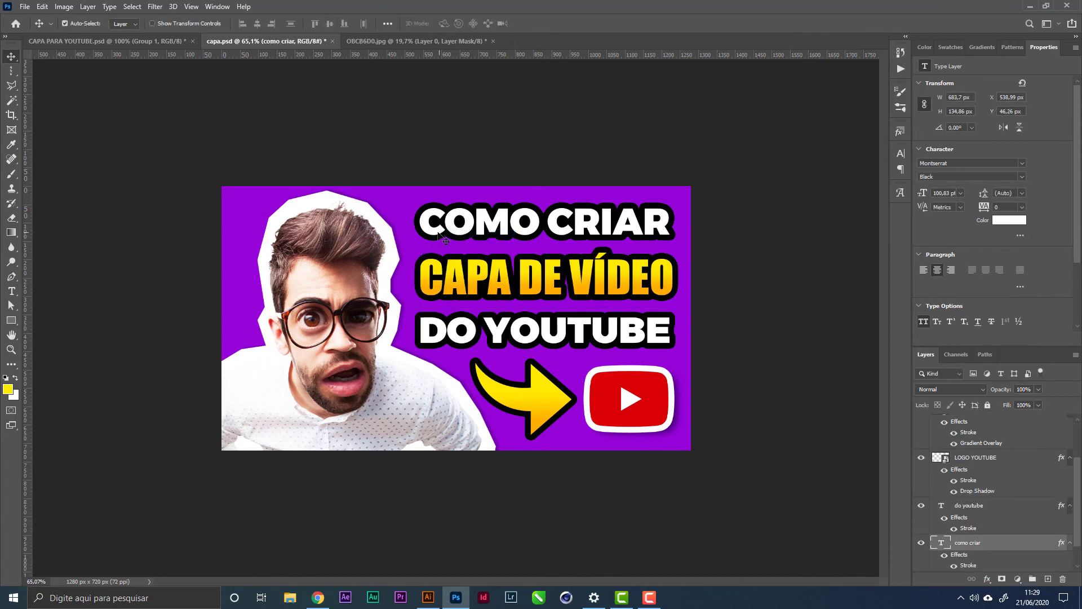
pyautogui.hotkey('ctrl', 't')
pyautogui.moveTo(419, 227); pyautogui.dragTo(418, 225)
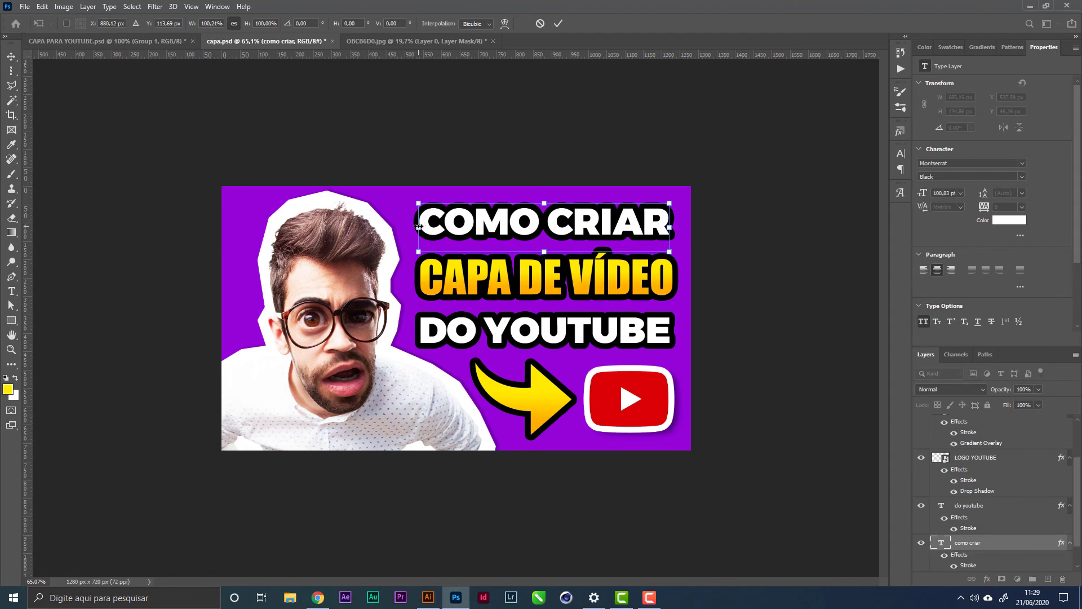
pyautogui.press('Return')
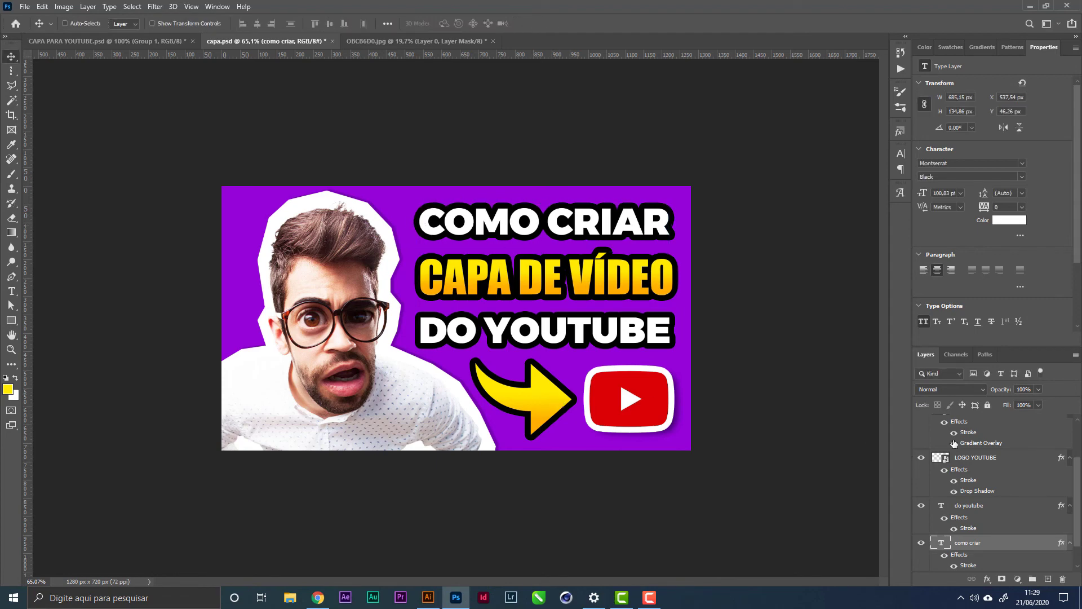
# Enlarge the layer list area and collapse the effects of the capa de vídeo, SETA, LOGO YOUTUBE and do youtube layers
pyautogui.moveTo(1011, 346); pyautogui.dragTo(1011, 241)
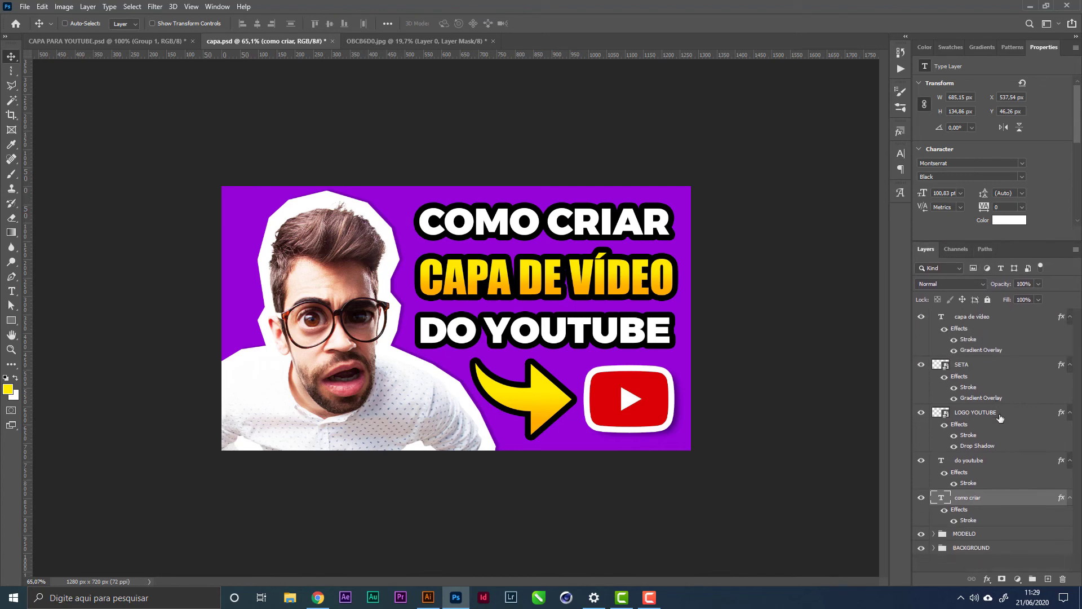
pyautogui.click(1070, 318)
pyautogui.click(1071, 333)
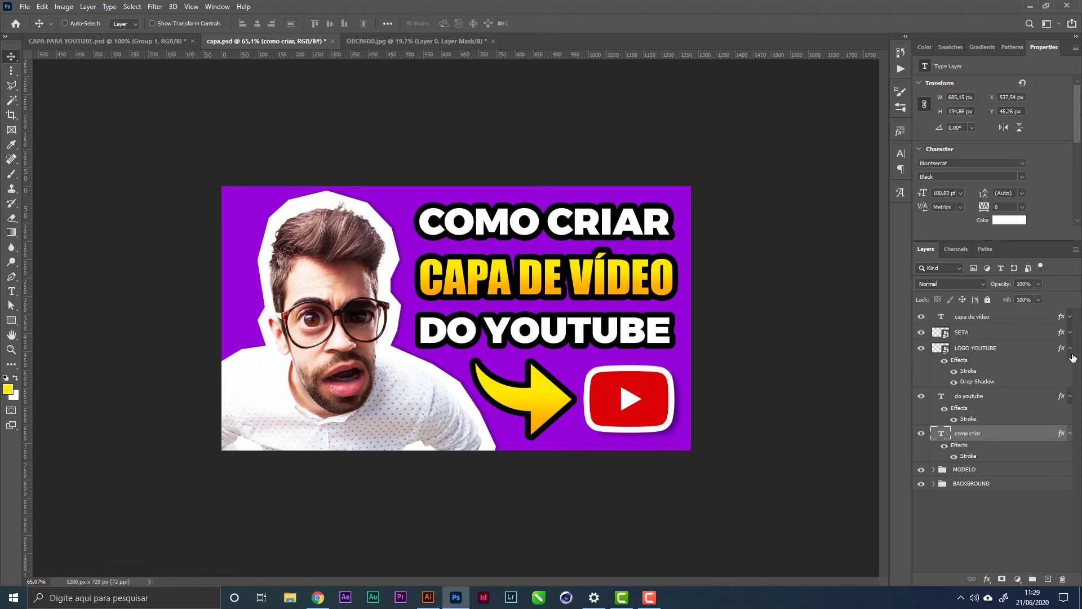
pyautogui.click(1070, 349)
pyautogui.click(1070, 365)
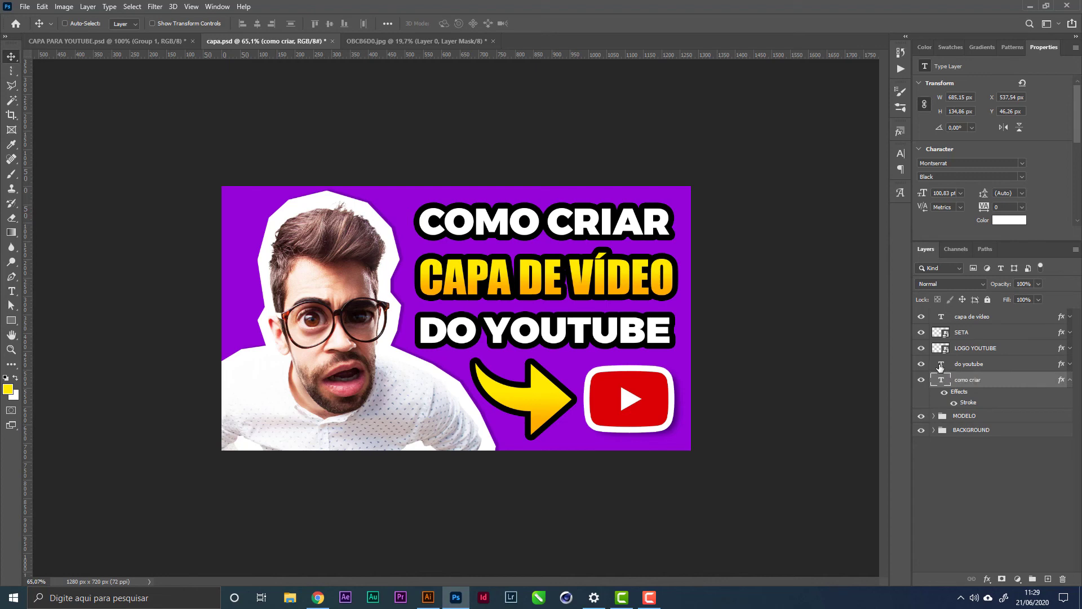
# Group the three title text layers, the arrow and the YouTube logo, and name the group CHAMDA
pyautogui.click(987, 327)
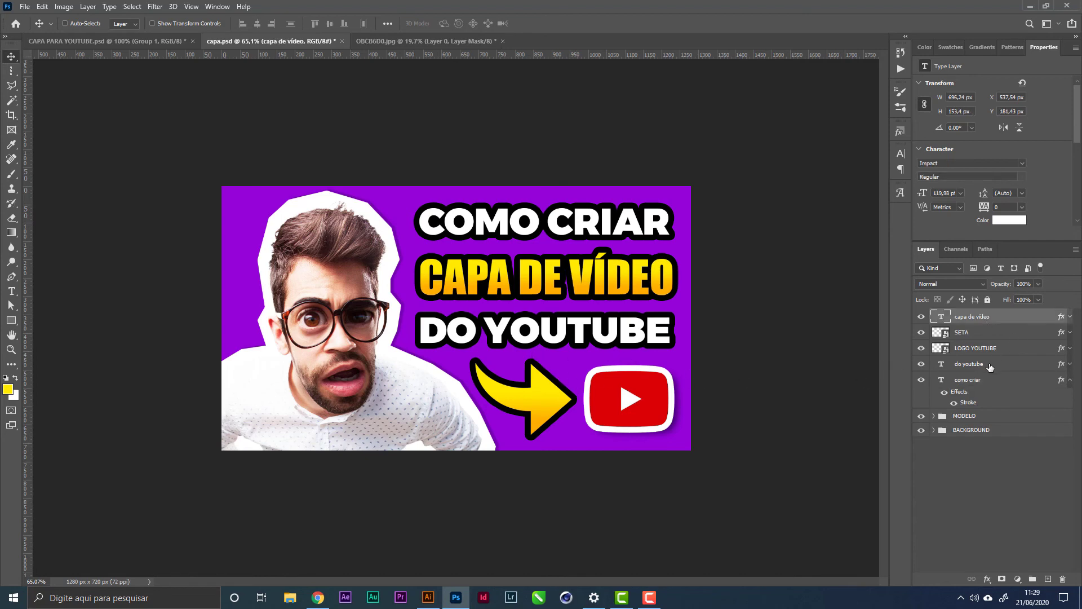
pyautogui.keyDown('shift'); pyautogui.click(991, 386); pyautogui.keyUp('shift')
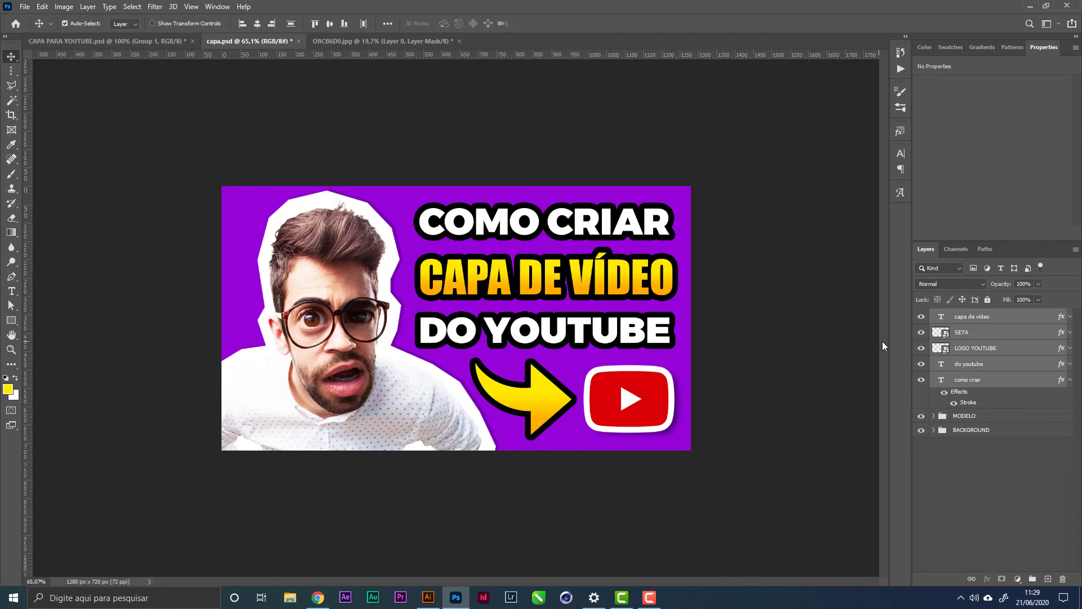
pyautogui.hotkey('ctrl', 'g')
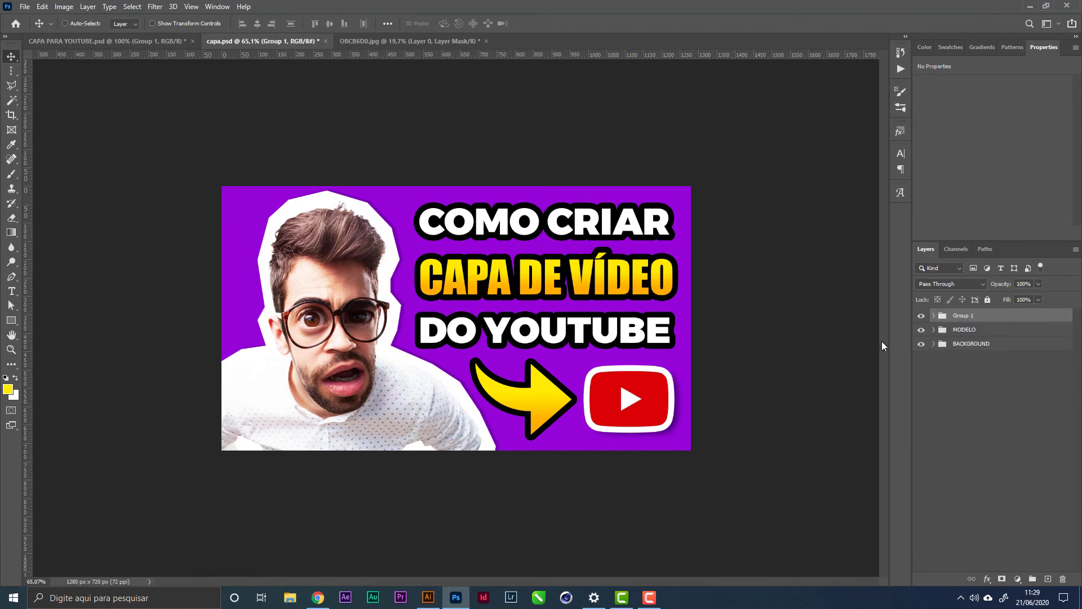
pyautogui.doubleClick(963, 316)
pyautogui.write('CHAMDA')
pyautogui.press('Return')
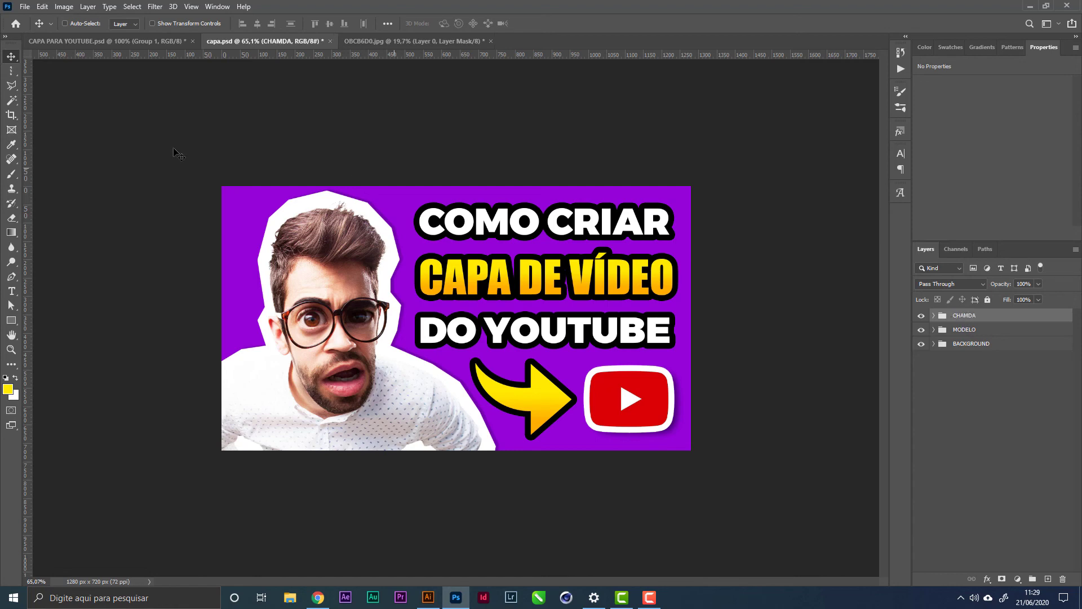
# On a new layer above the groups, stroke the whole canvas with a 10 px yellow inside border at 100% opacity, and deselect
pyautogui.click(1048, 580)
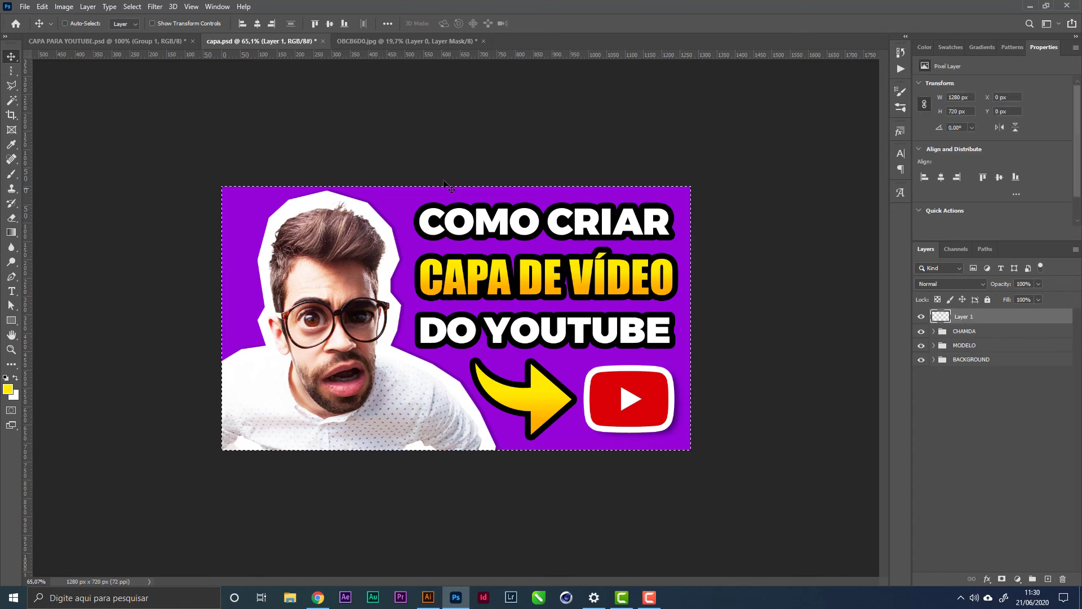
pyautogui.click(42, 6)
pyautogui.click(56, 192)
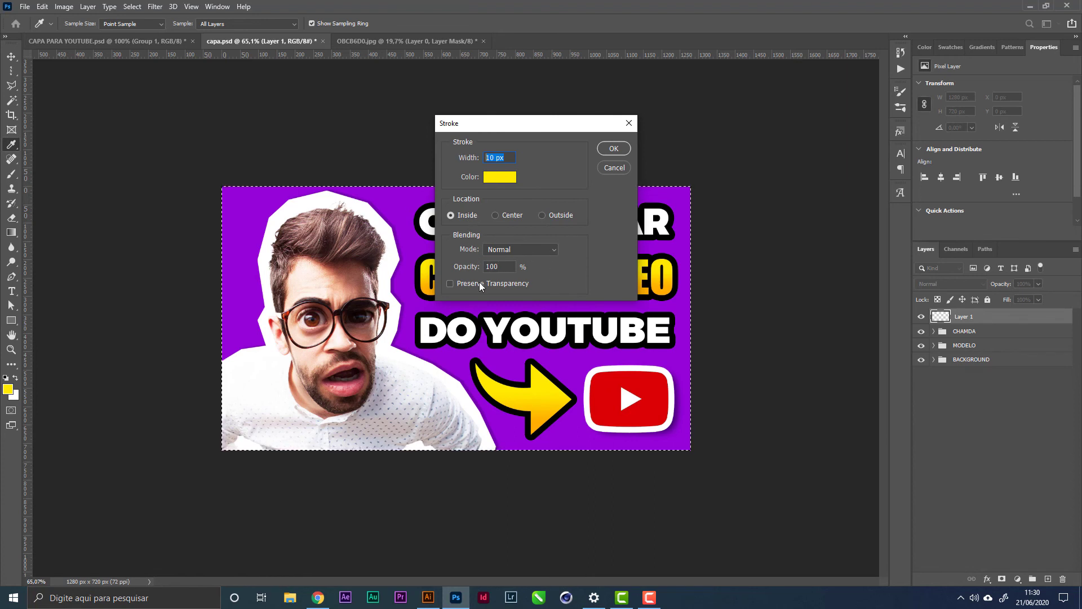
pyautogui.click(614, 148)
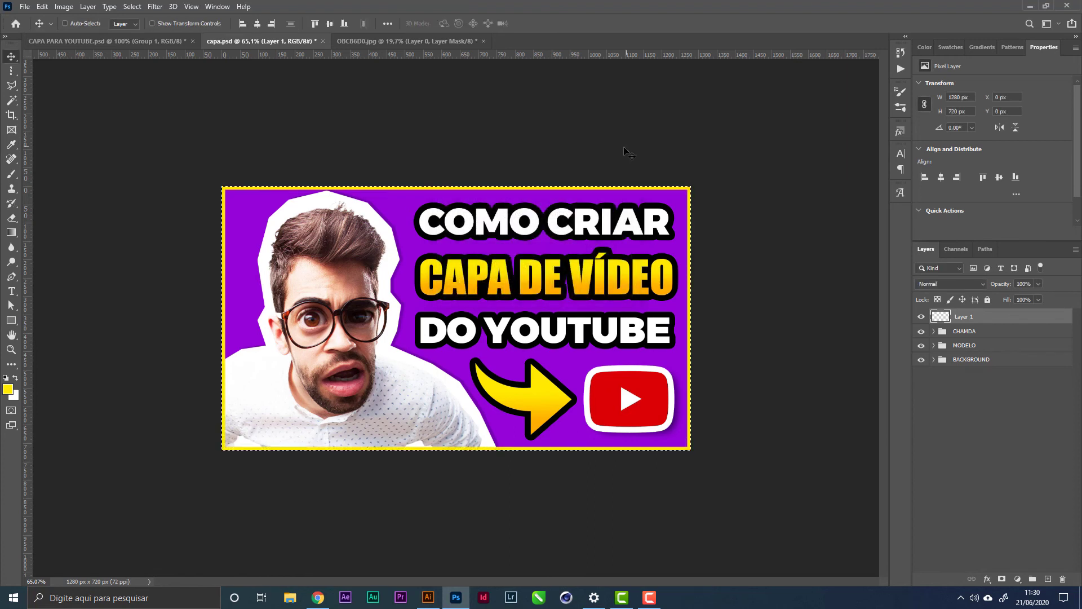
pyautogui.hotkey('ctrl', 'd')
pyautogui.press('v')
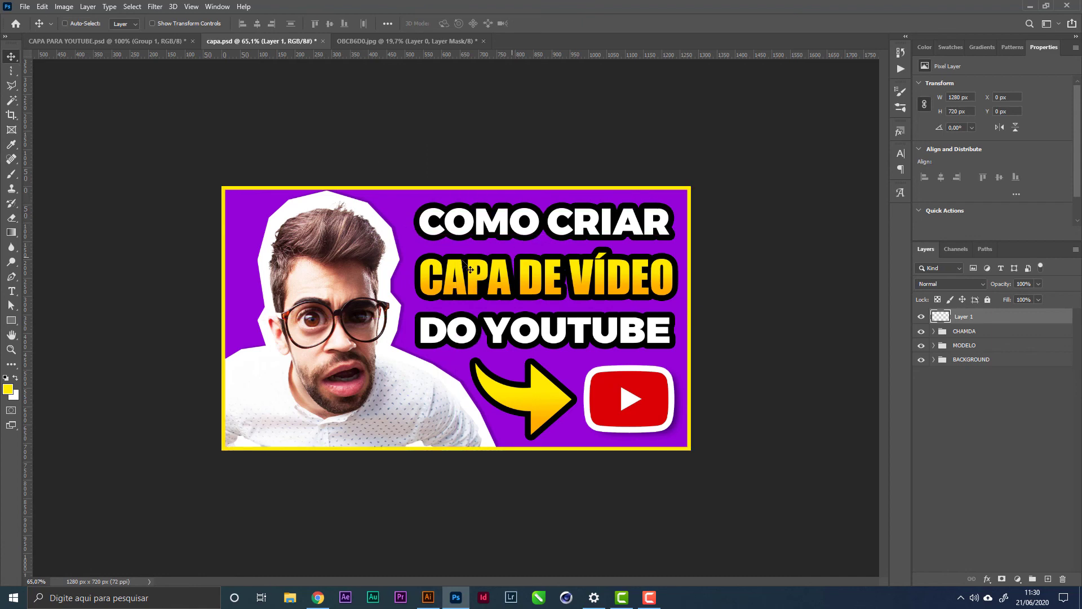
# Select the MODELO group and move the man and his white outline slightly down within the yellow border
pyautogui.rightClick(321, 259)
pyautogui.click(328, 265)
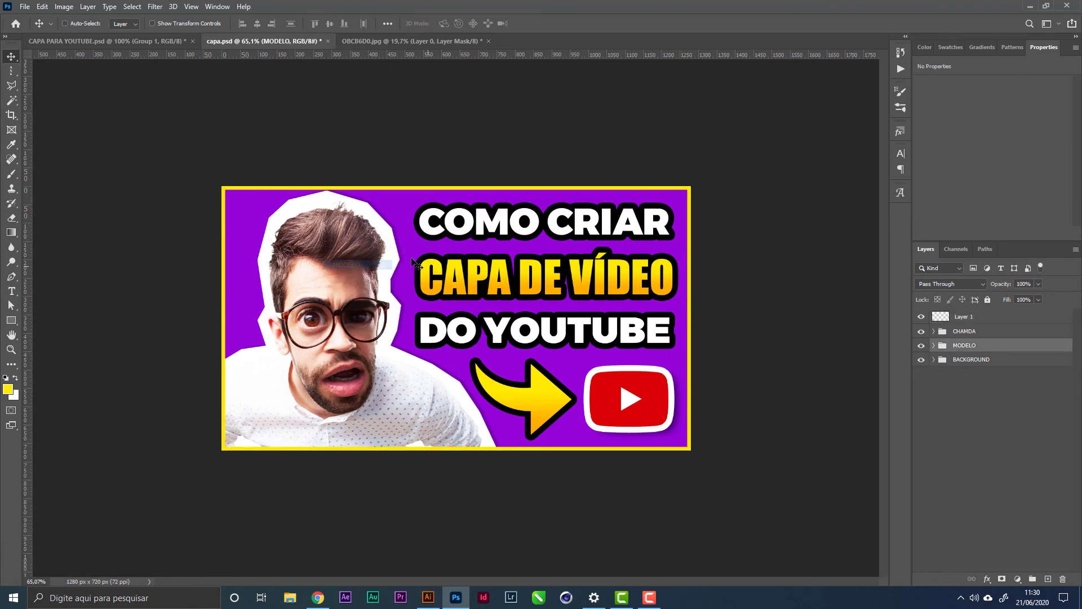
pyautogui.rightClick(310, 253)
pyautogui.click(342, 267)
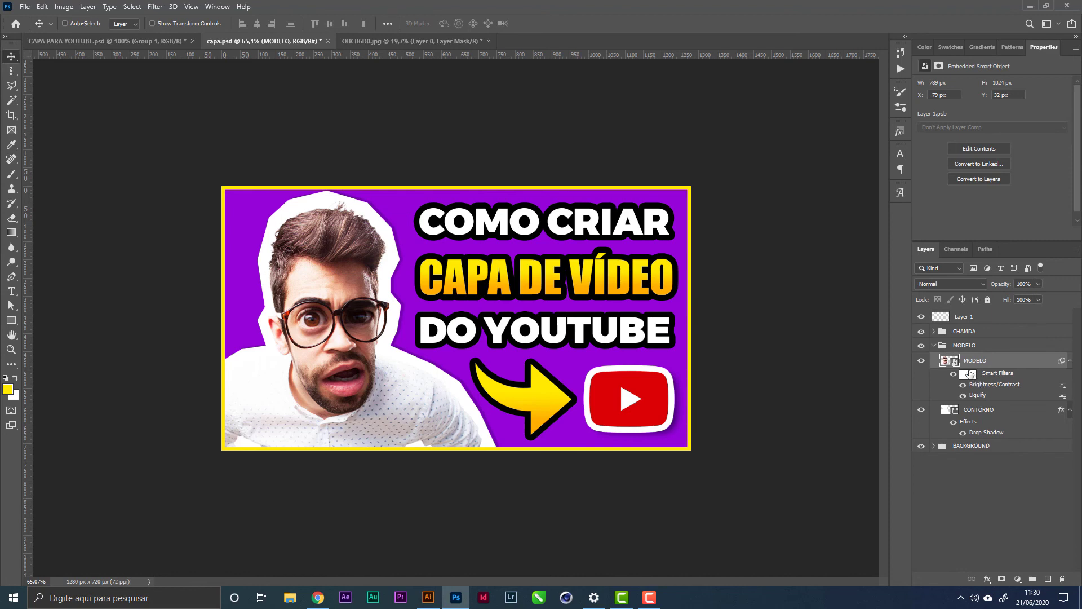
pyautogui.click(980, 345)
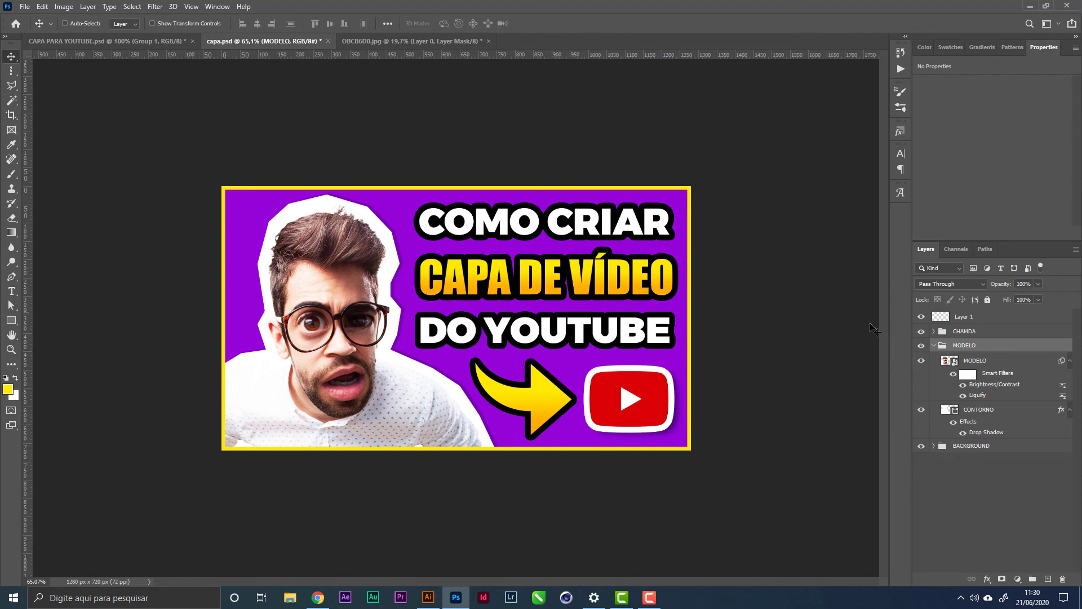
# Rename the yellow border layer as STROKE and collapse the MODELO group
pyautogui.click(964, 319)
pyautogui.doubleClick(965, 317)
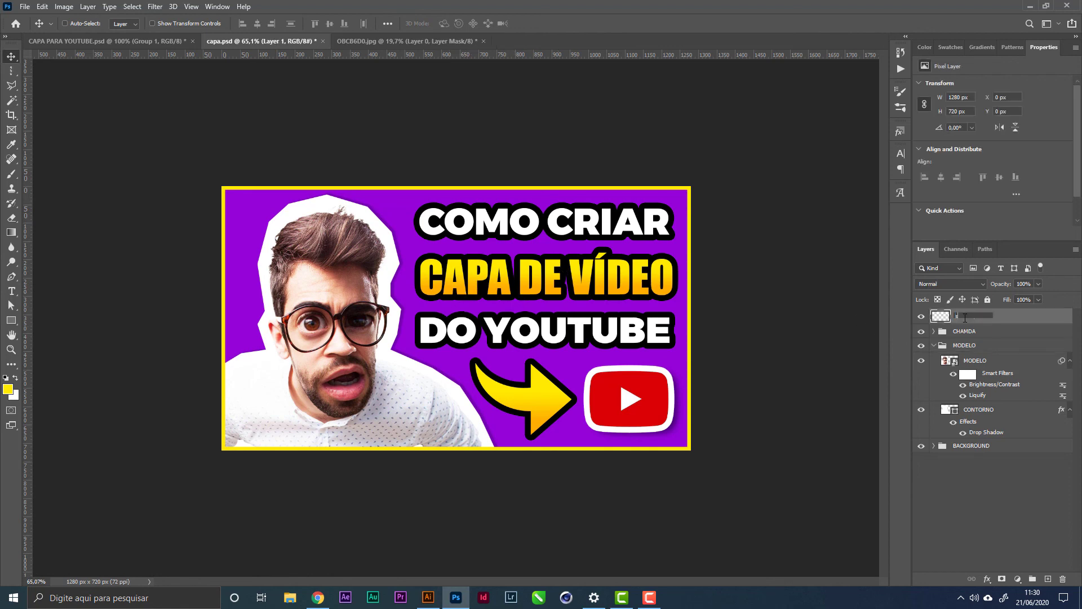
pyautogui.write('SOTRKE')
pyautogui.press('BackSpace')
pyautogui.press('BackSpace')
pyautogui.press('BackSpace')
pyautogui.press('BackSpace')
pyautogui.press('BackSpace')
pyautogui.write('TROKE')
pyautogui.press('Return')
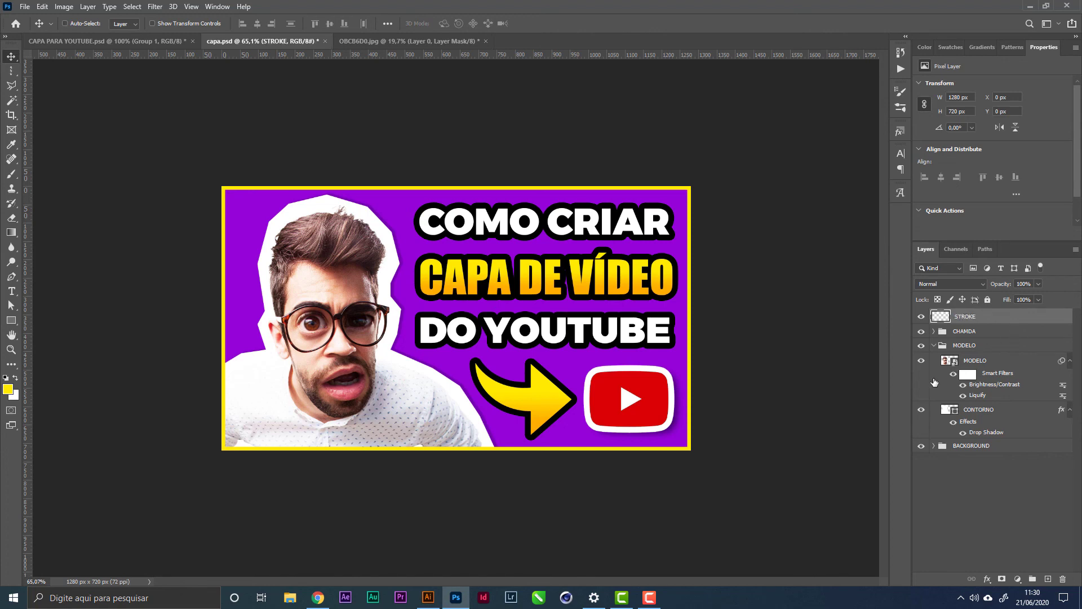
pyautogui.click(934, 346)
# On a new layer, draw a rectangle about 833 px wide and 17 px high along the canvas's bottom edge, starting at its left side
pyautogui.click(1047, 578)
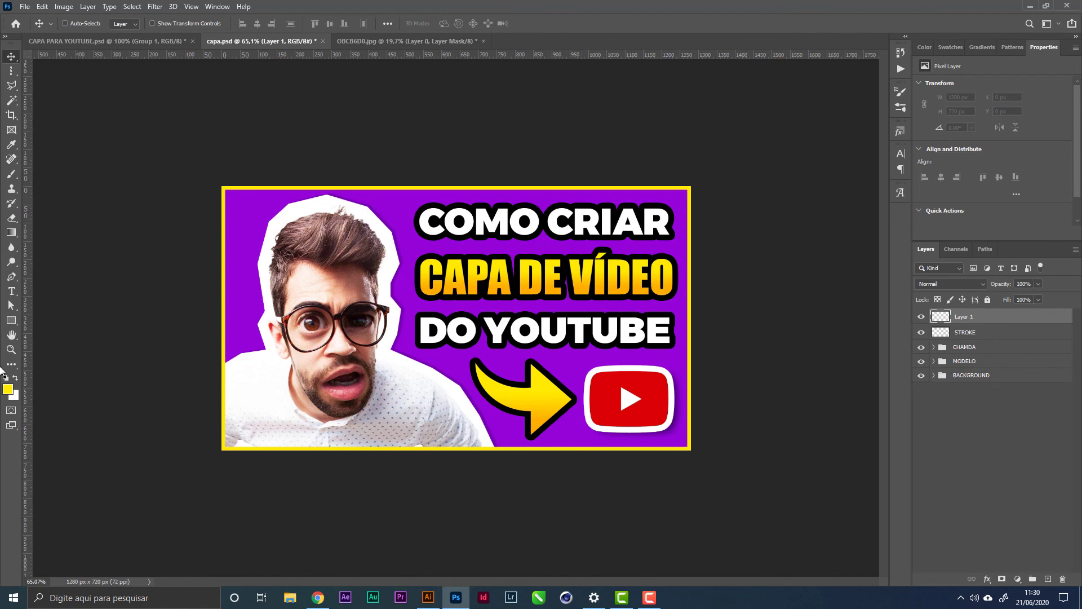
pyautogui.click(10, 320)
pyautogui.moveTo(219, 446); pyautogui.dragTo(525, 451)
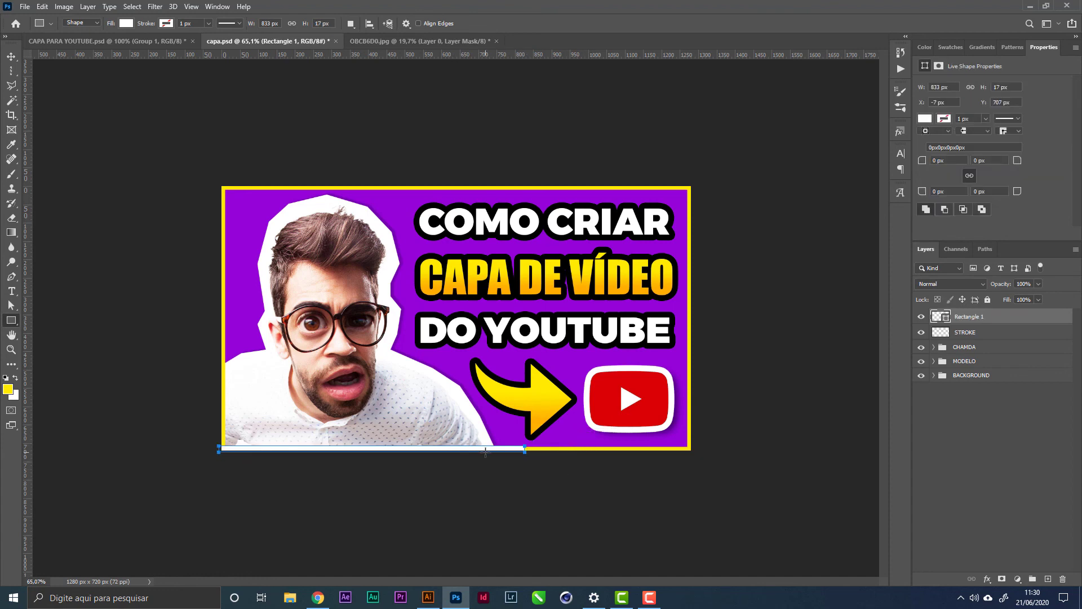
# Fill the bottom bar with the red db0006 sampled from the YouTube logo
pyautogui.click(925, 118)
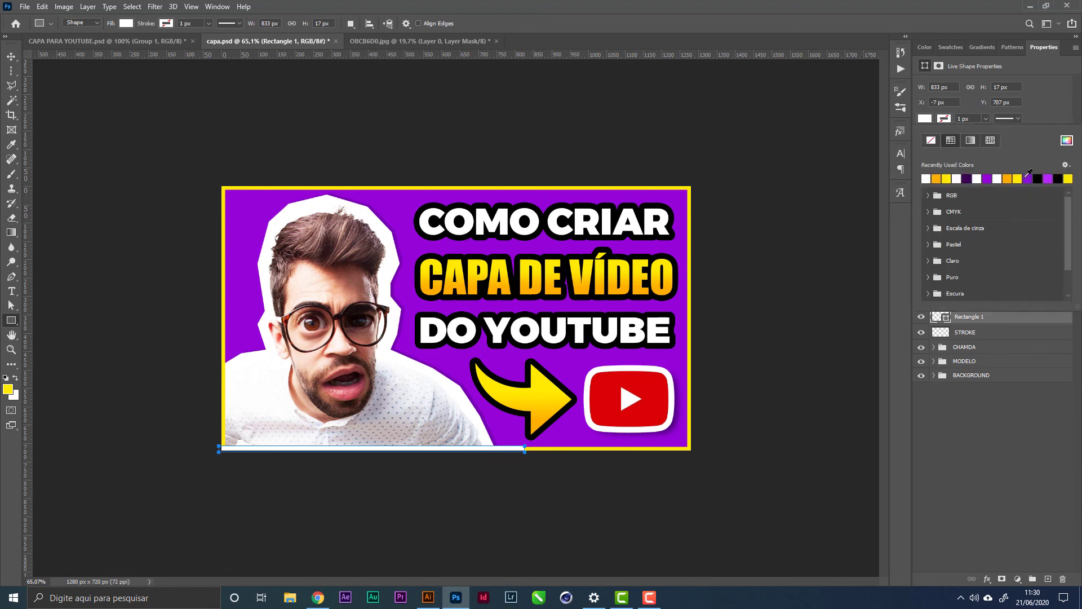
pyautogui.click(1068, 141)
pyautogui.click(611, 384)
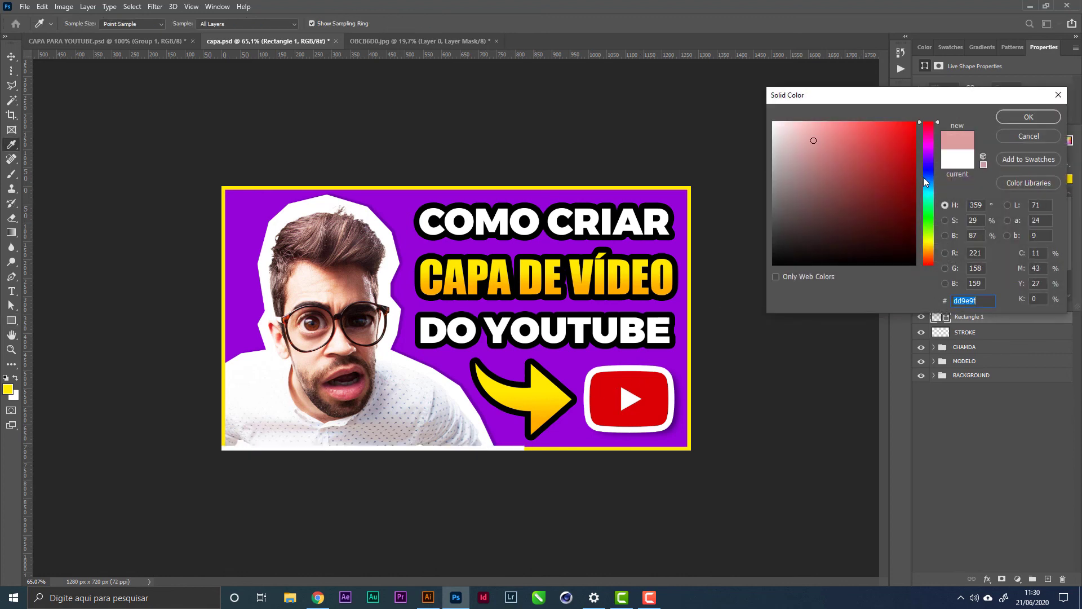
pyautogui.click(664, 372)
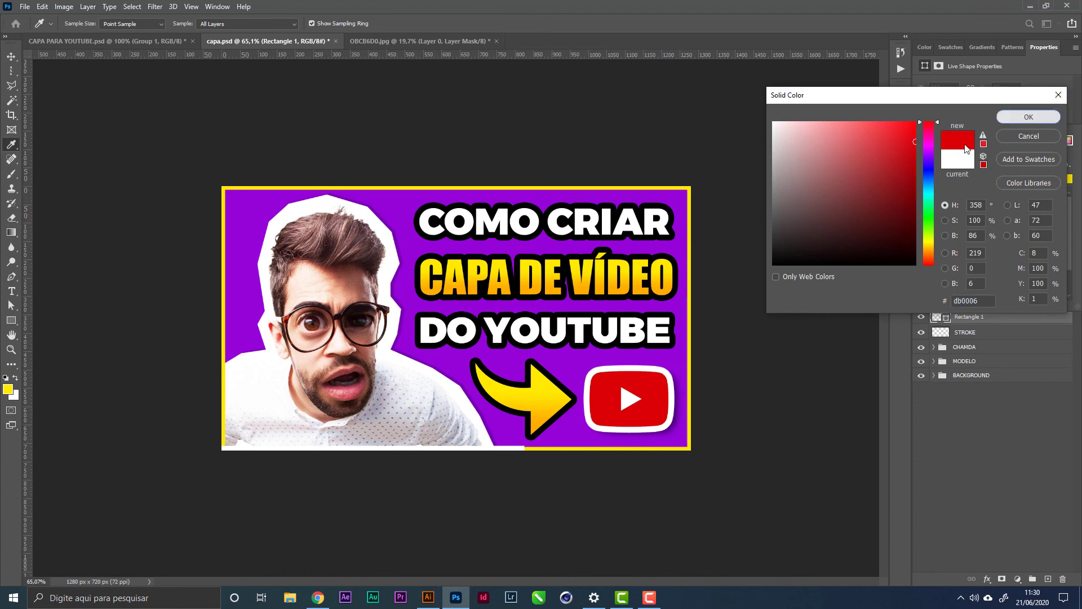
pyautogui.click(1029, 117)
pyautogui.press('v')
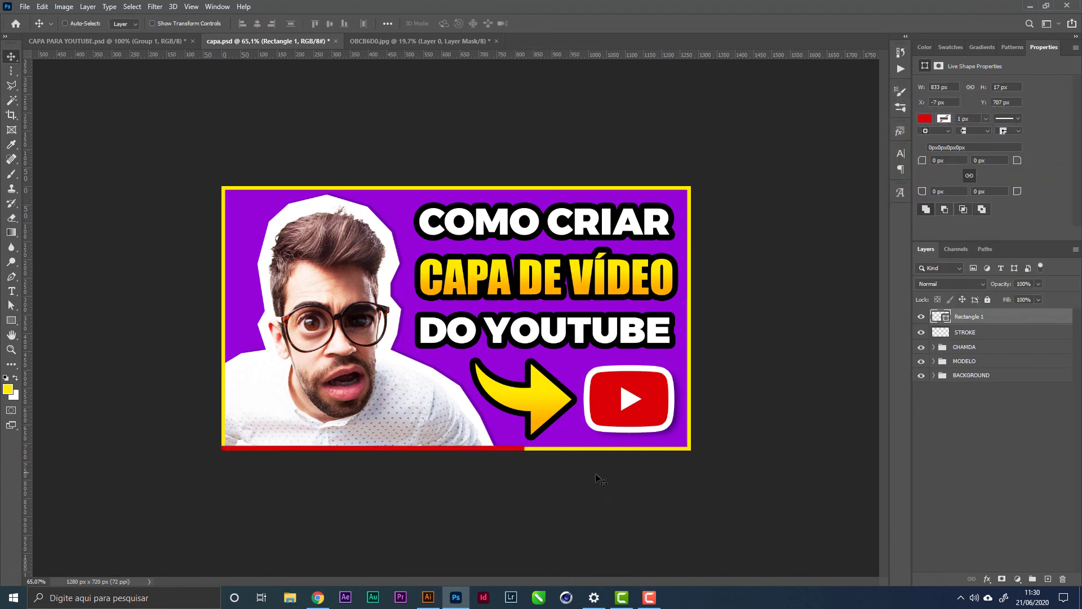
# Nudge the red bar 1 px down and shorten it from its right end to 647 px wide
pyautogui.hotkey('ctrl', 't')
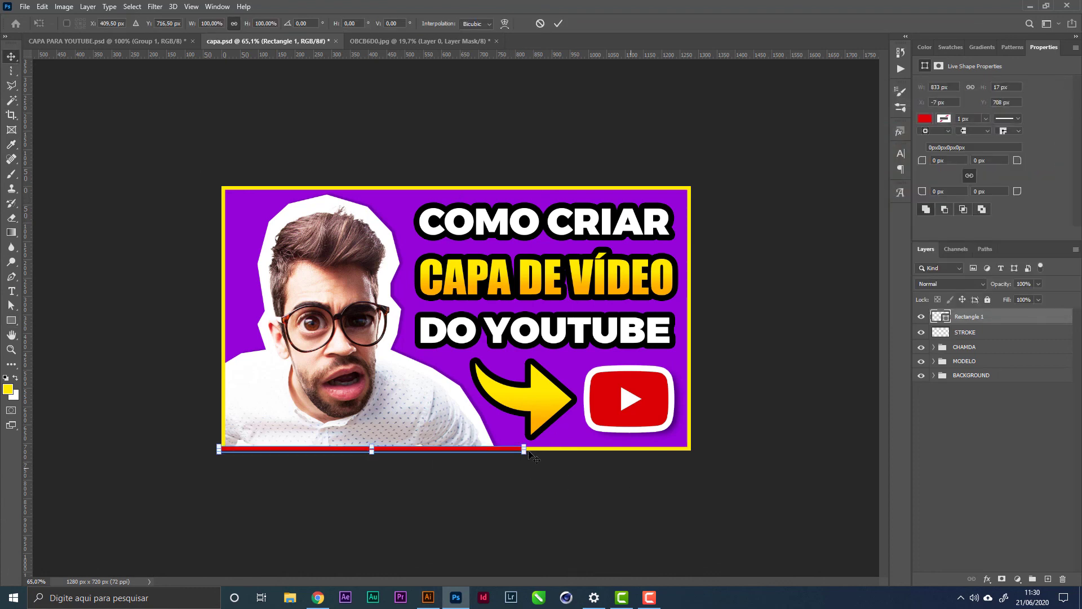
pyautogui.moveTo(524, 450); pyautogui.dragTo(456, 449)
pyautogui.press('Return')
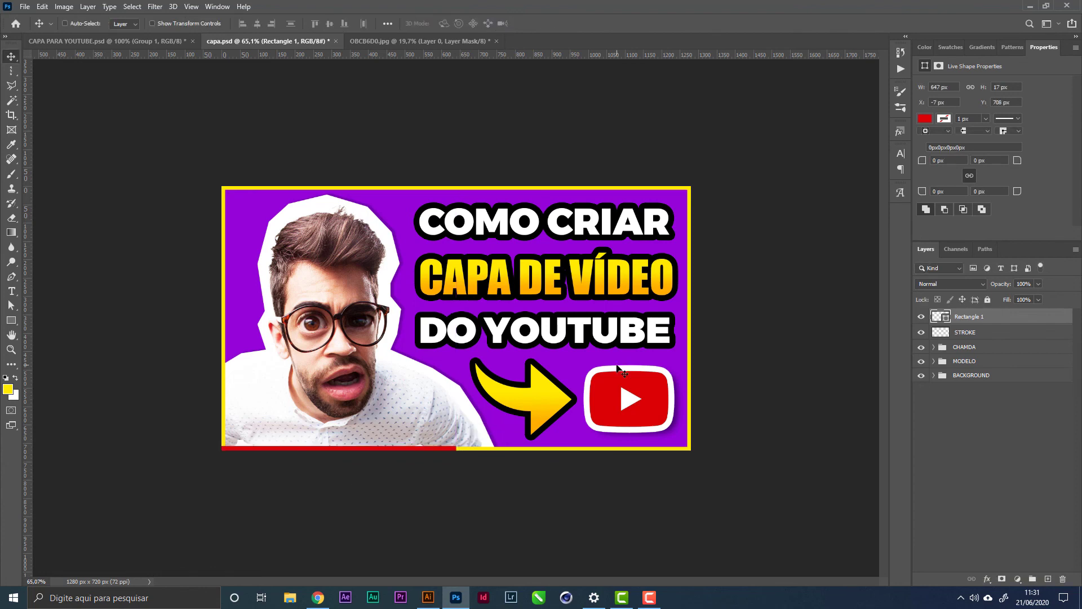
# Stretch the red bar to the right, to about 947 px wide
pyautogui.hotkey('ctrl', 't')
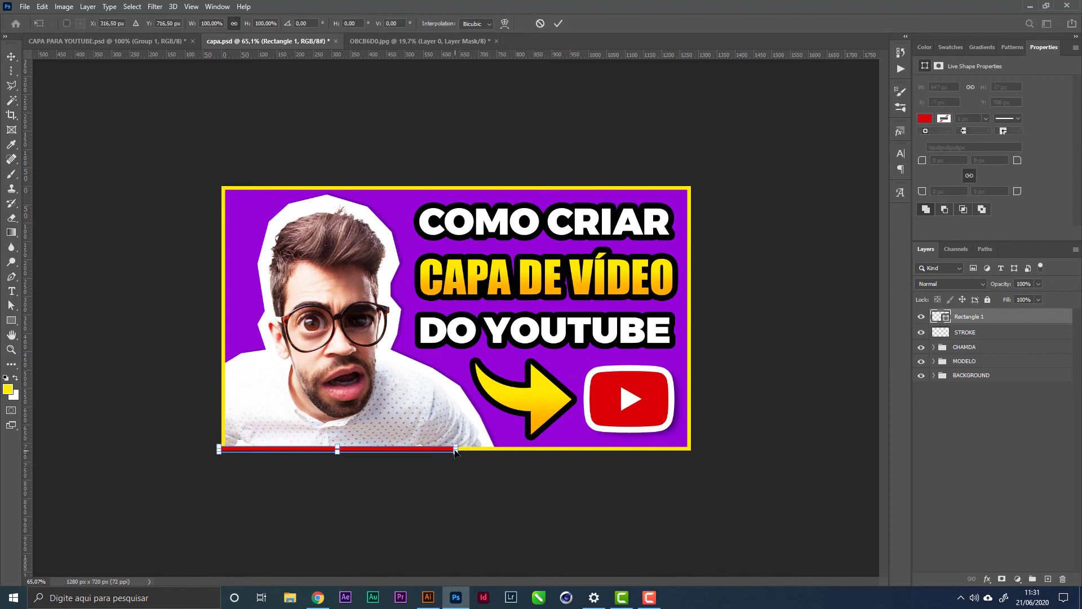
pyautogui.moveTo(458, 450); pyautogui.dragTo(567, 451)
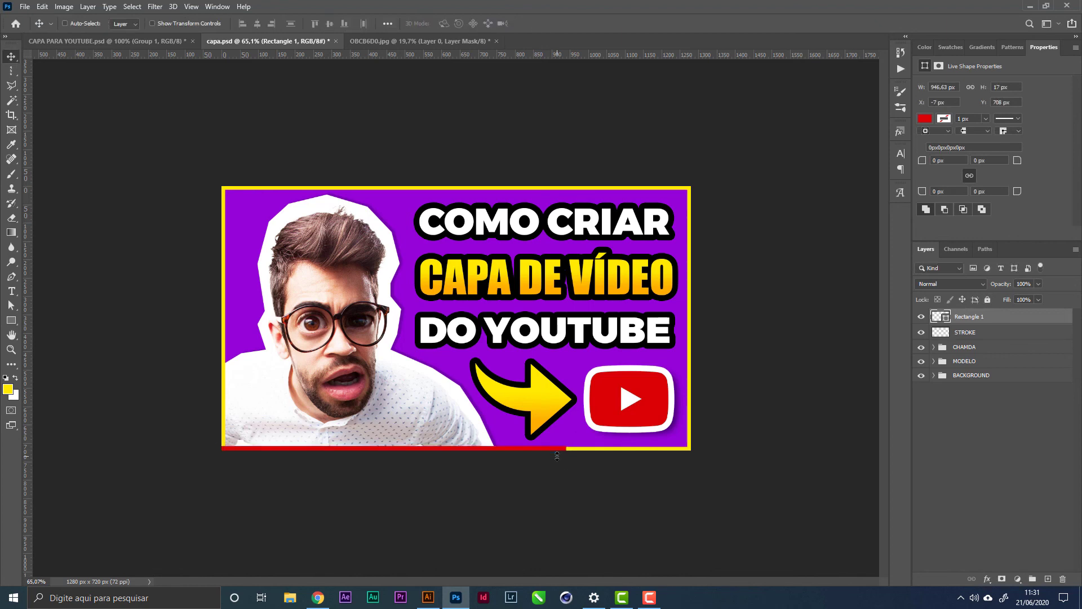
pyautogui.press('Return')
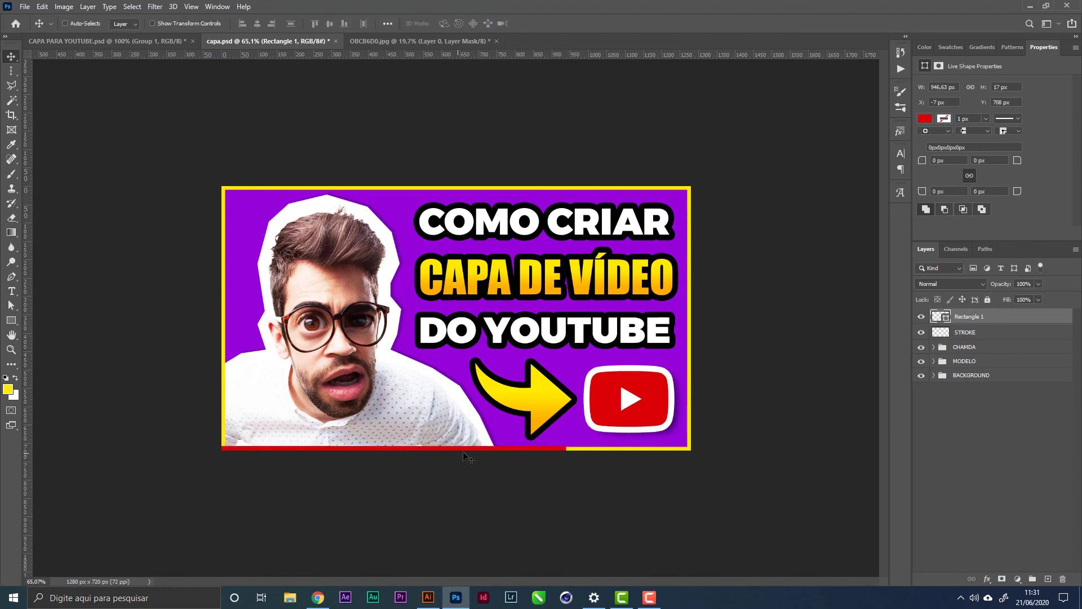